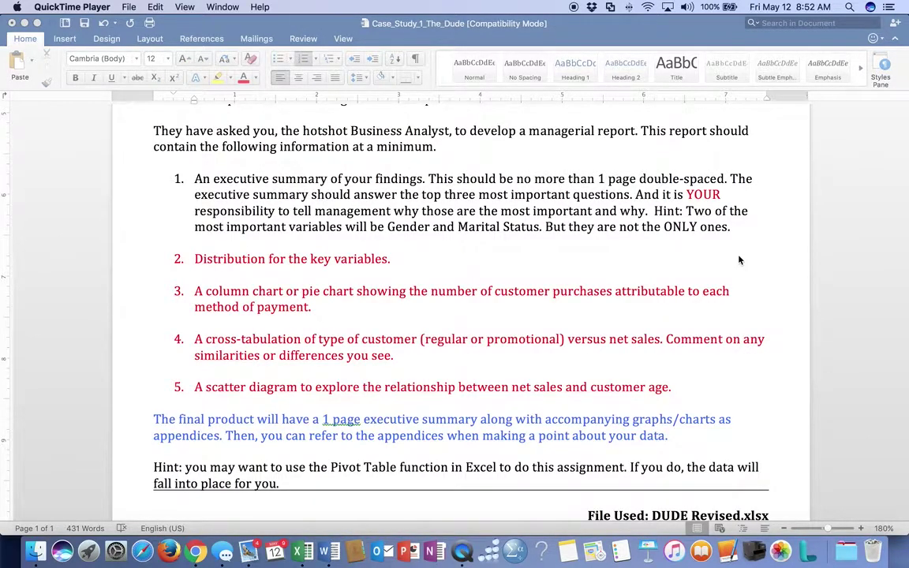
Highlight the first numbered item, about the executive summary of findings, in yellow
left_click(196, 177)
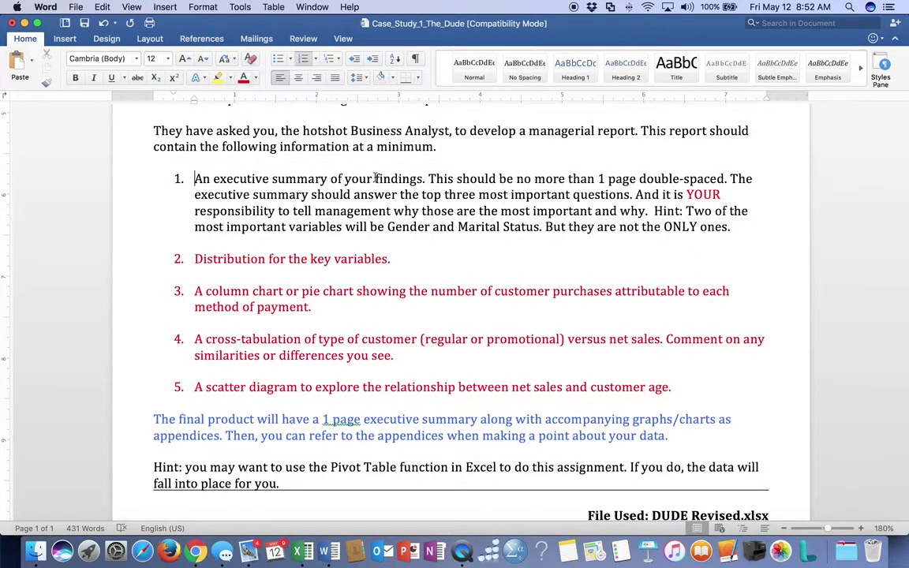
left_click_drag(188, 178, 728, 228)
left_click(218, 77)
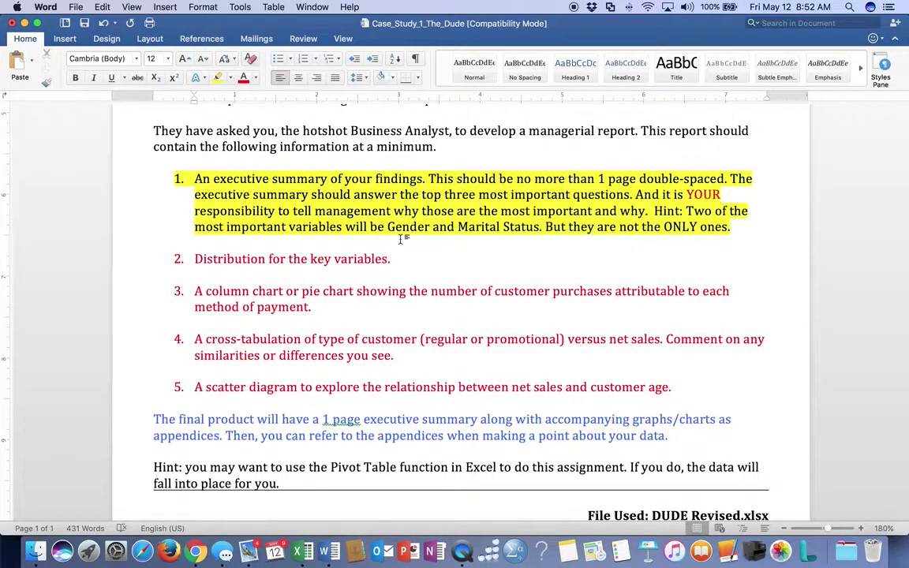
Add an unnumbered line reading "Demograpics" directly below the executive summary item
left_click(742, 229)
key("Return")
key("Return")
type("Demographics")
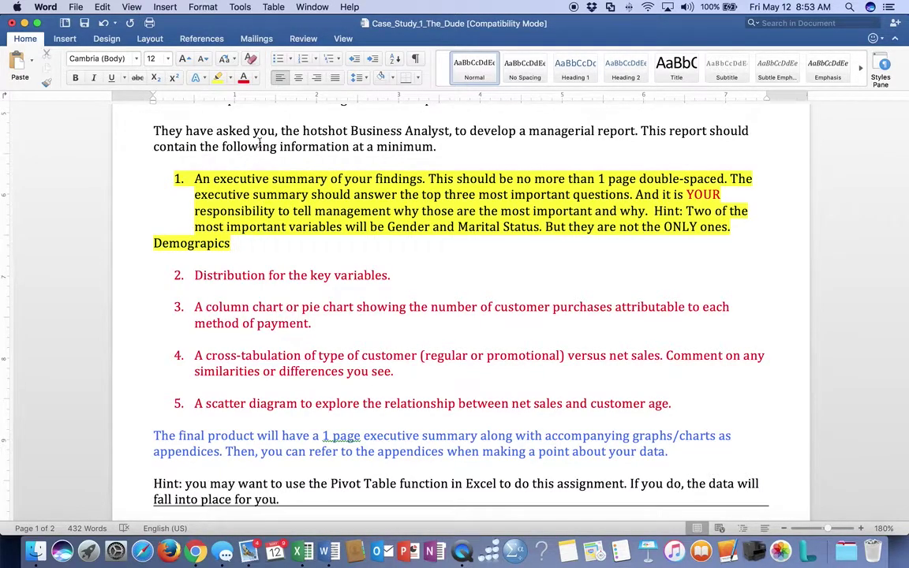
Close the case study document and start a new blank document
left_click(12, 25)
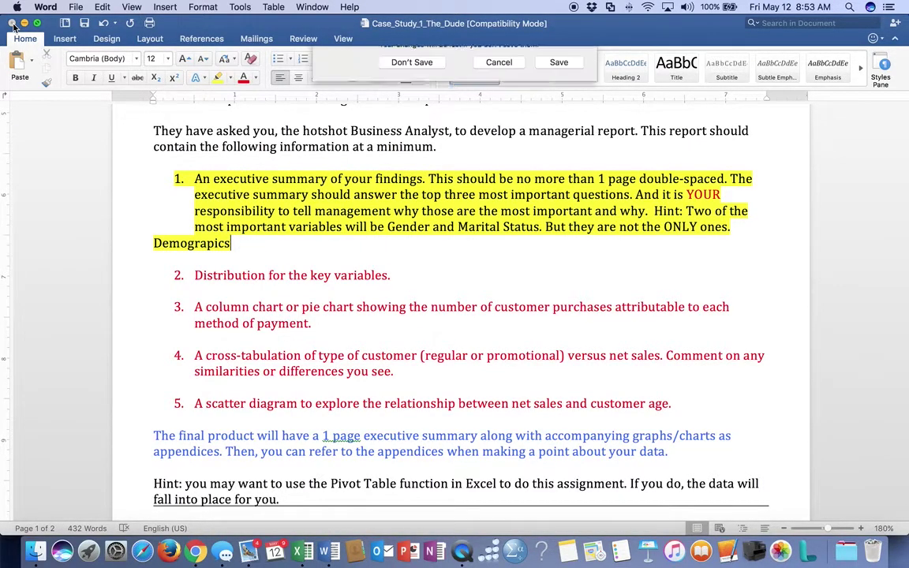
left_click(344, 115)
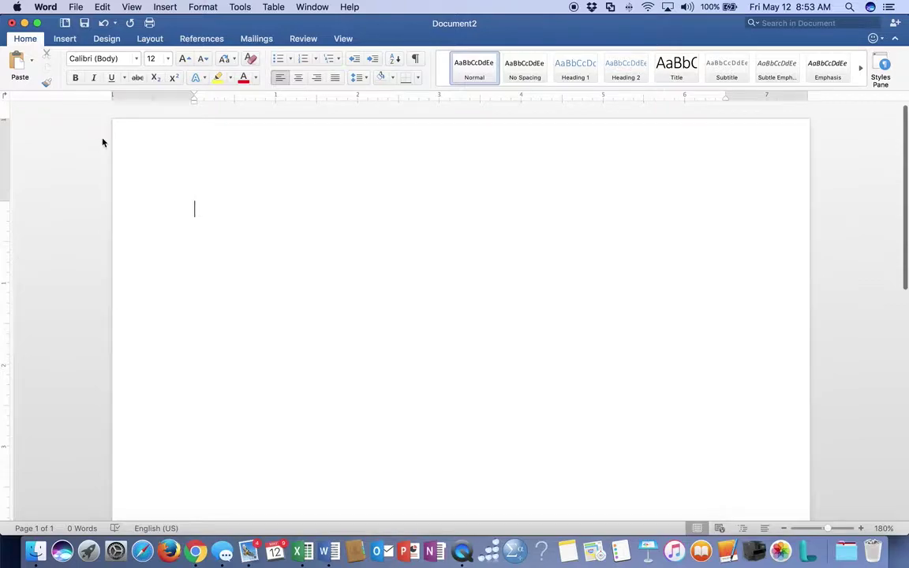
Insert the built-in Headlines cover page into the blank document
left_click(72, 42)
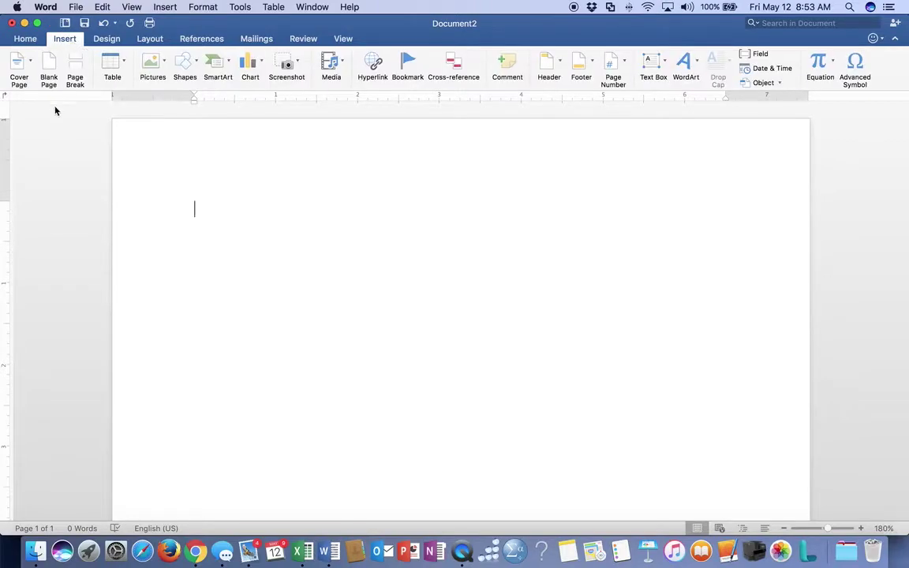
left_click(22, 58)
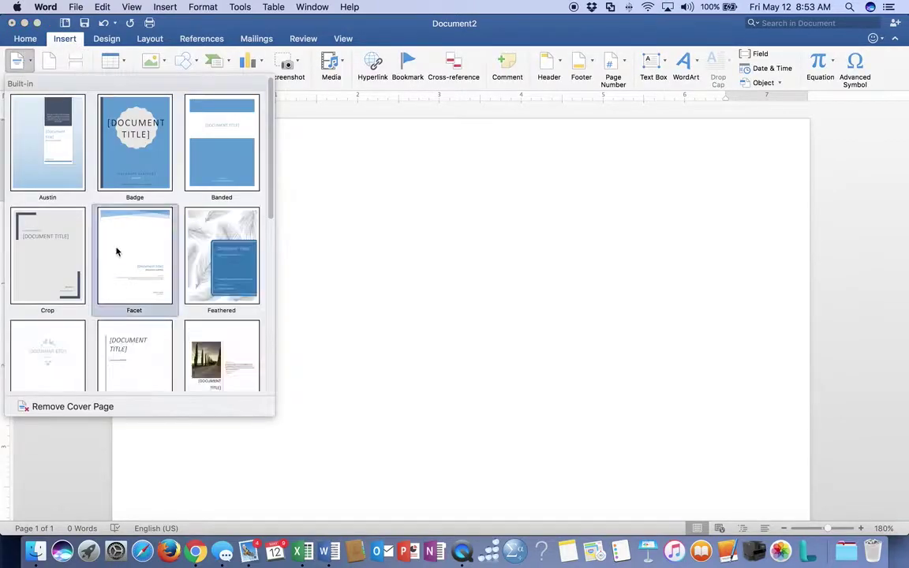
scroll(124, 248, "down", 2)
scroll(123, 248, "down", 1)
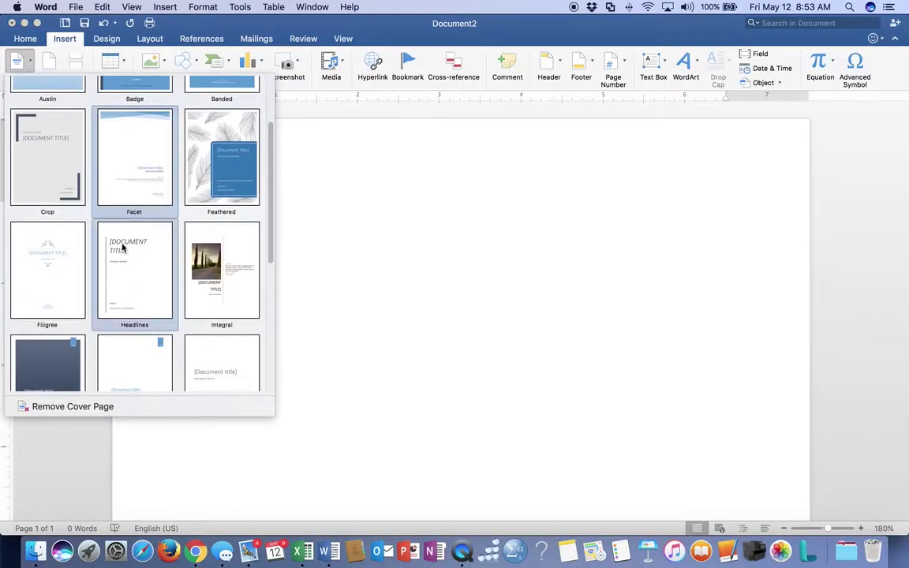
left_click(122, 248)
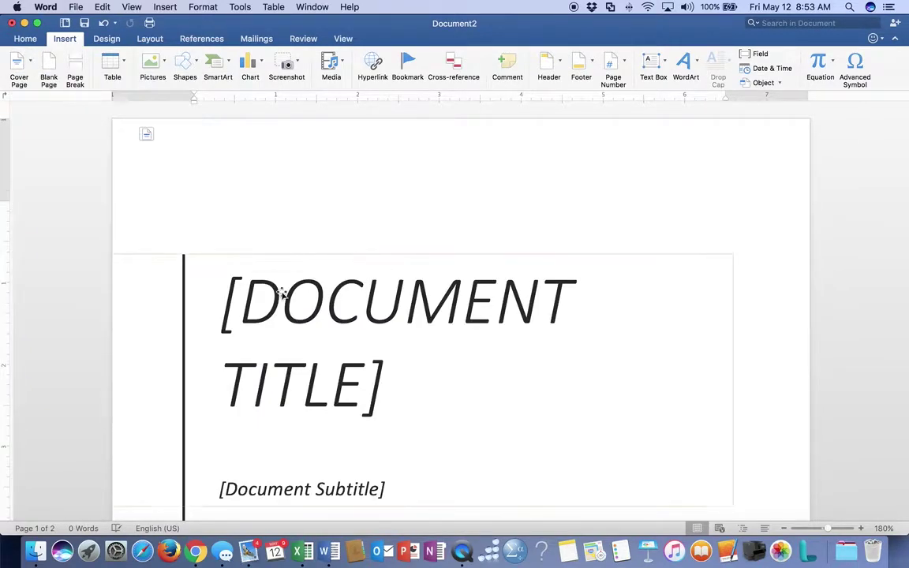
Fill in the cover page with the title "THE DUDE" and the subtitle "Case Study 1"
left_click(253, 303)
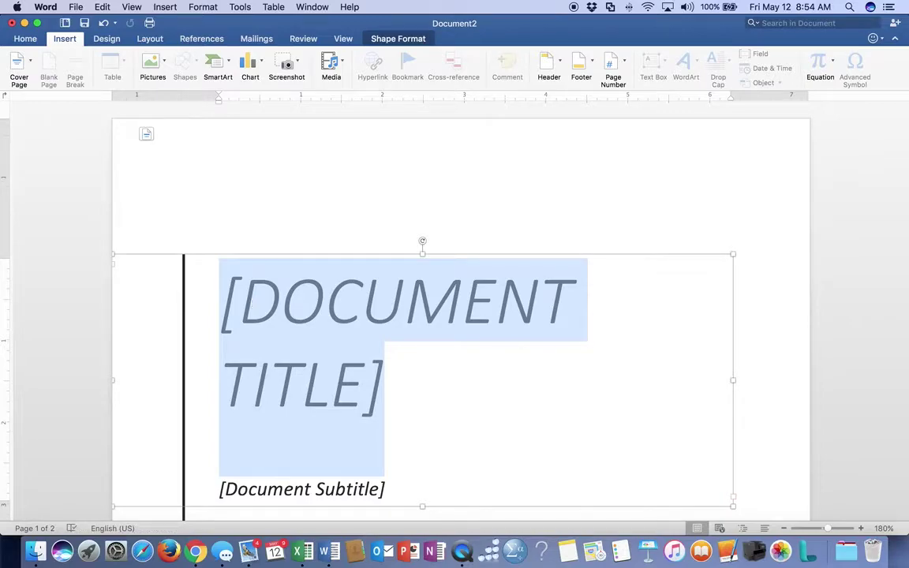
type("THE DUDE")
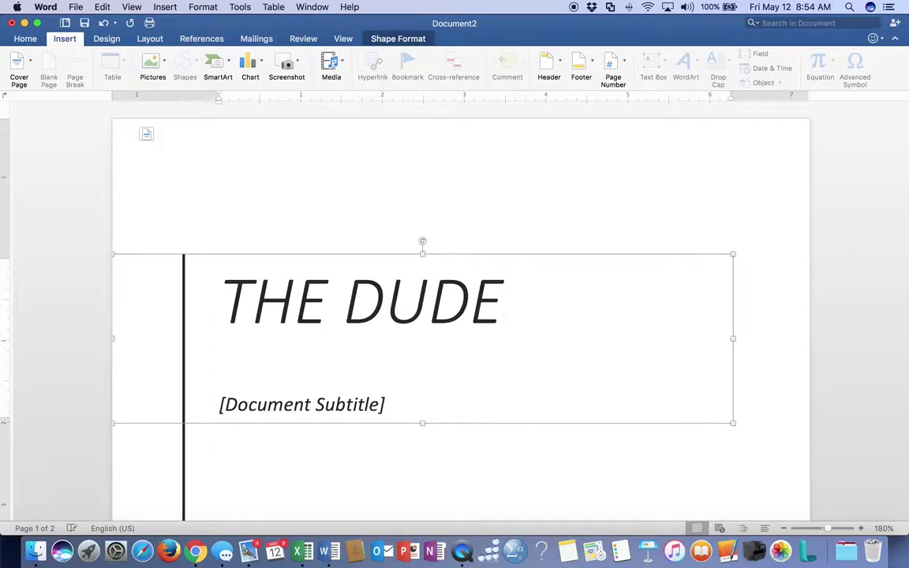
left_click(288, 406)
type("Ca")
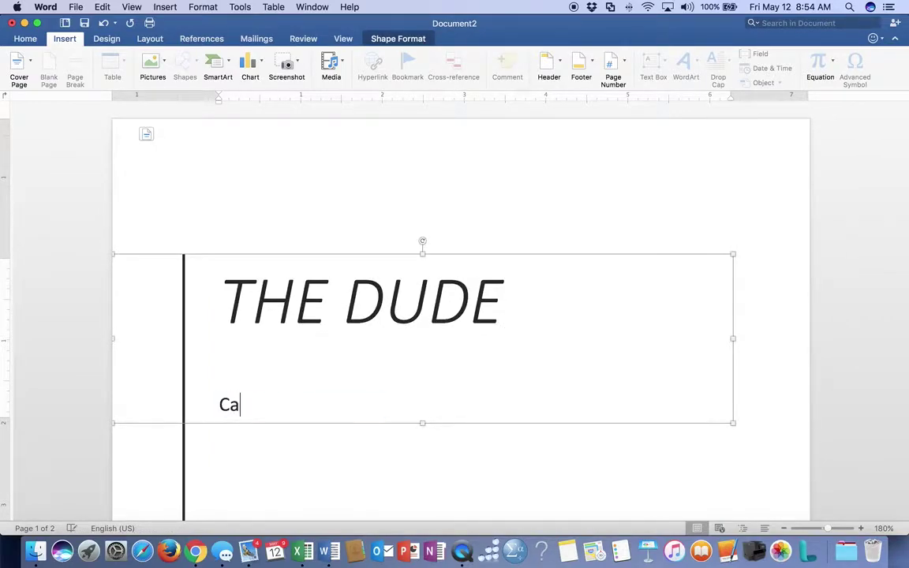
type("se Study 1")
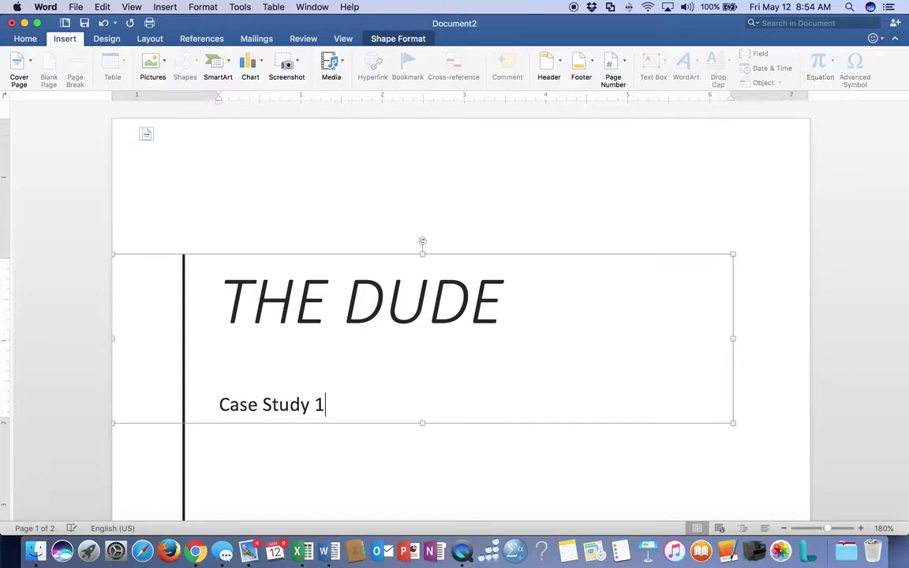
Insert a page break on the empty page after the cover and enter the heading "Appendix" on the new page
scroll(409, 355, "down", 10)
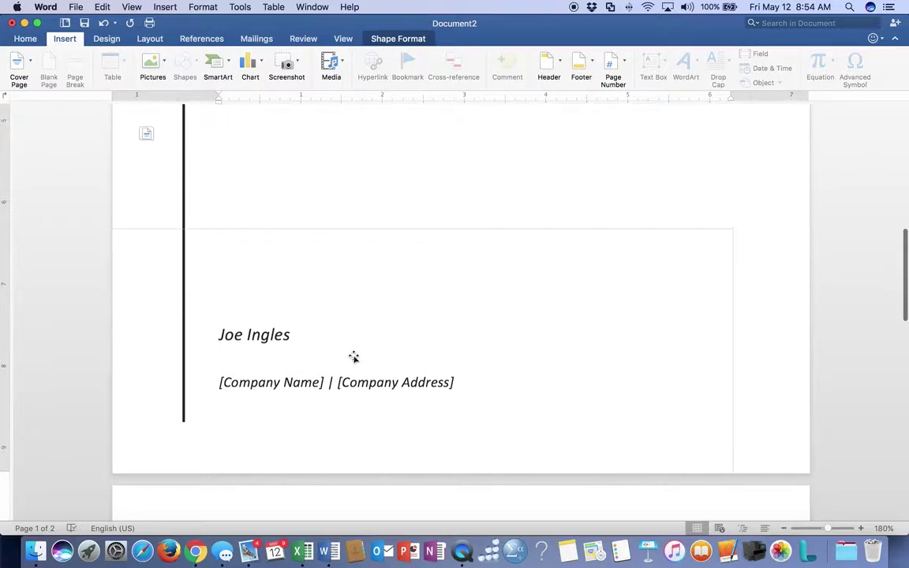
scroll(353, 358, "down", 4)
scroll(354, 357, "down", 2)
left_click(203, 362)
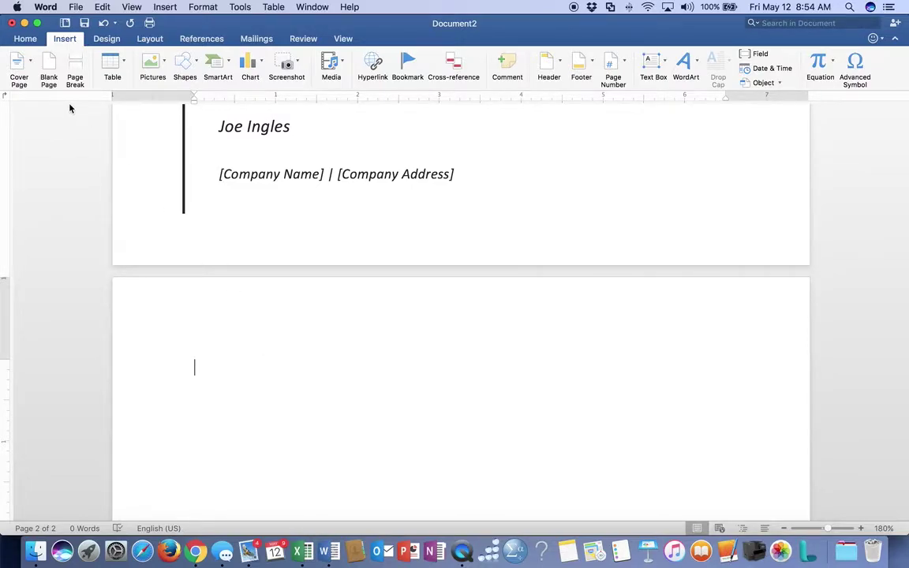
left_click(75, 67)
type("Appendix")
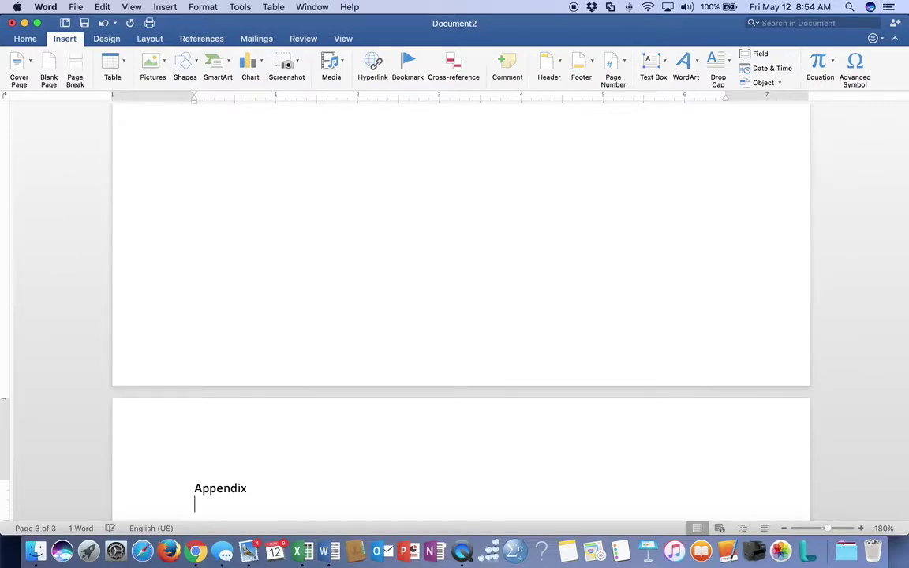
Add the label "Figure 1" below the Appendix heading
scroll(286, 137, "down", 1)
scroll(286, 137, "down", 3)
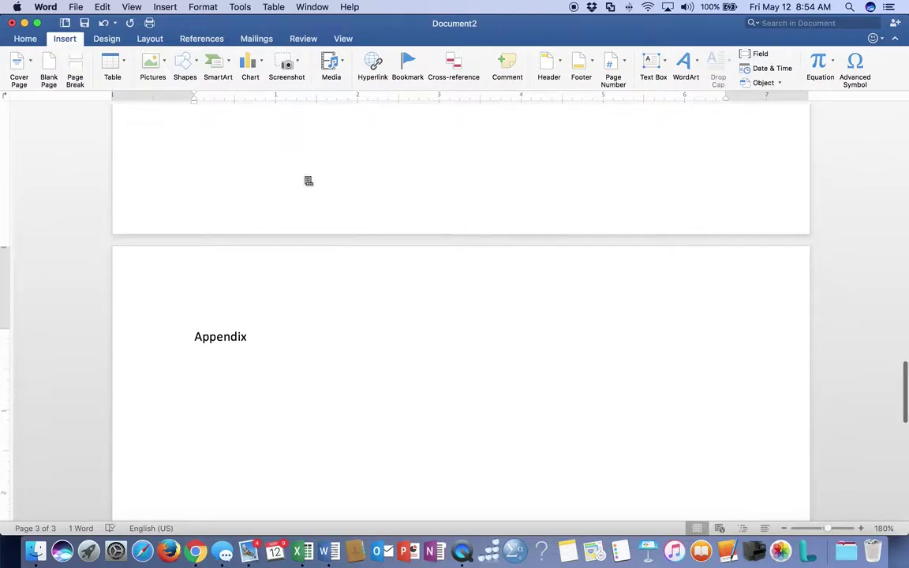
scroll(287, 137, "down", 3)
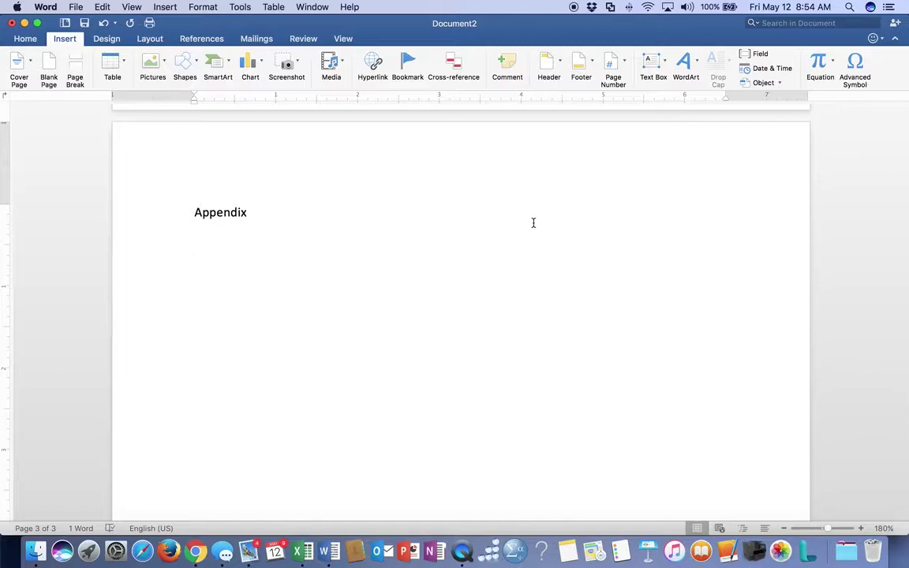
type("Figure 1")
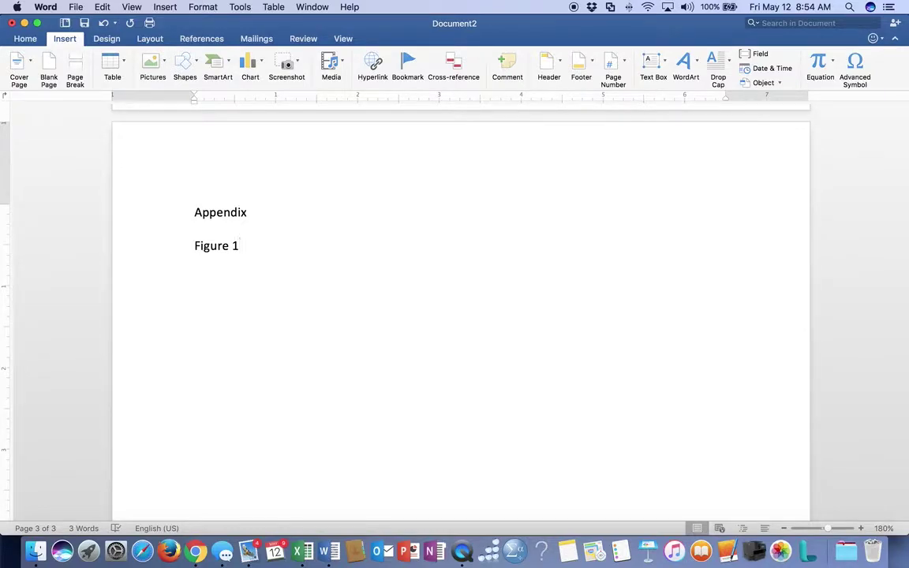
Switch to the Case_Study_1_Dude_Revised workbook in Excel, delete the Net Sales by Age scatter chart and close the formatting pane
left_click(307, 536)
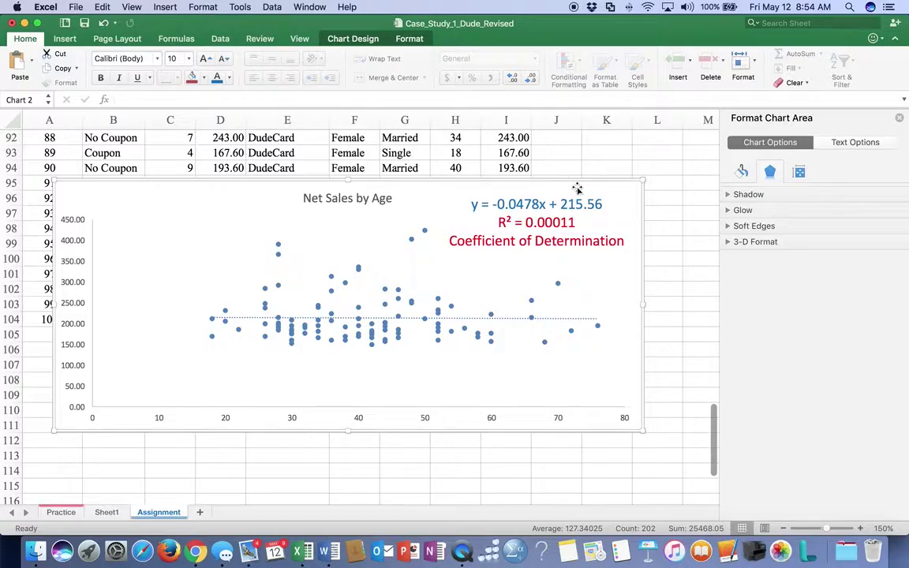
key("BackSpace")
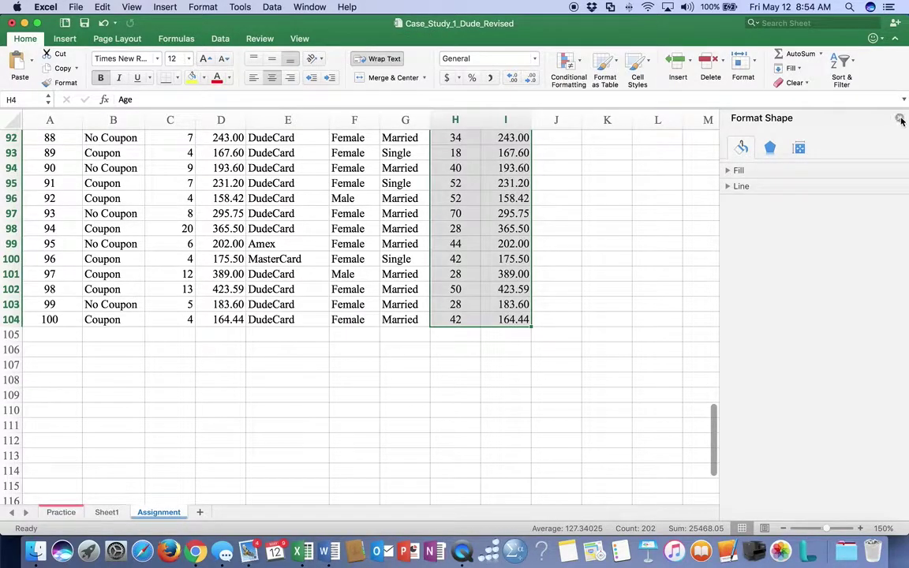
left_click(899, 119)
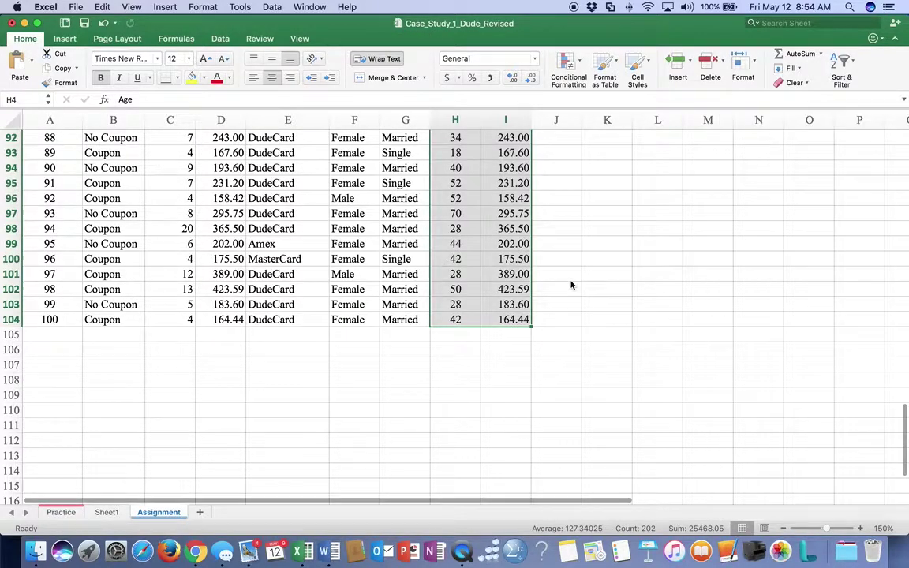
Delete the worksheet Sheet1 that holds the old pivot table and payment method chart
right_click(107, 513)
left_click(309, 414)
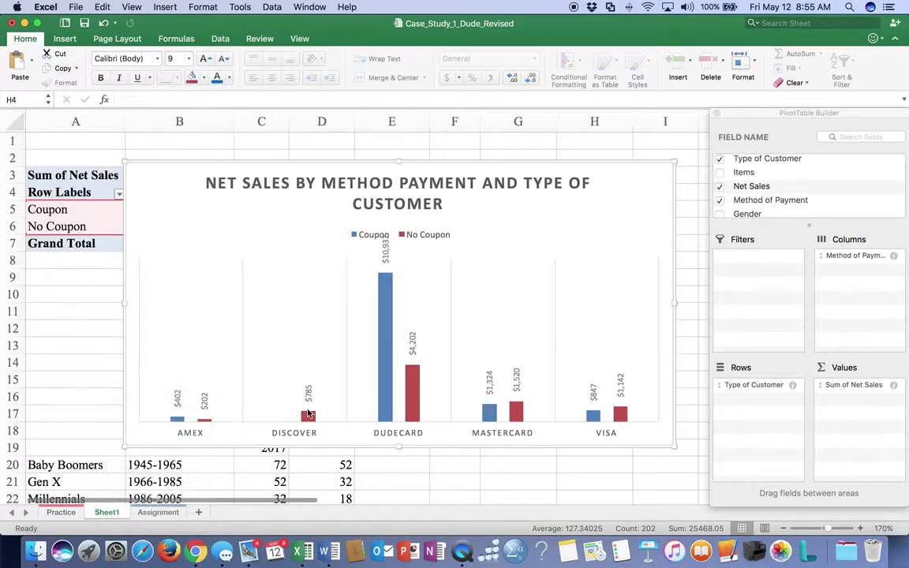
key("Return")
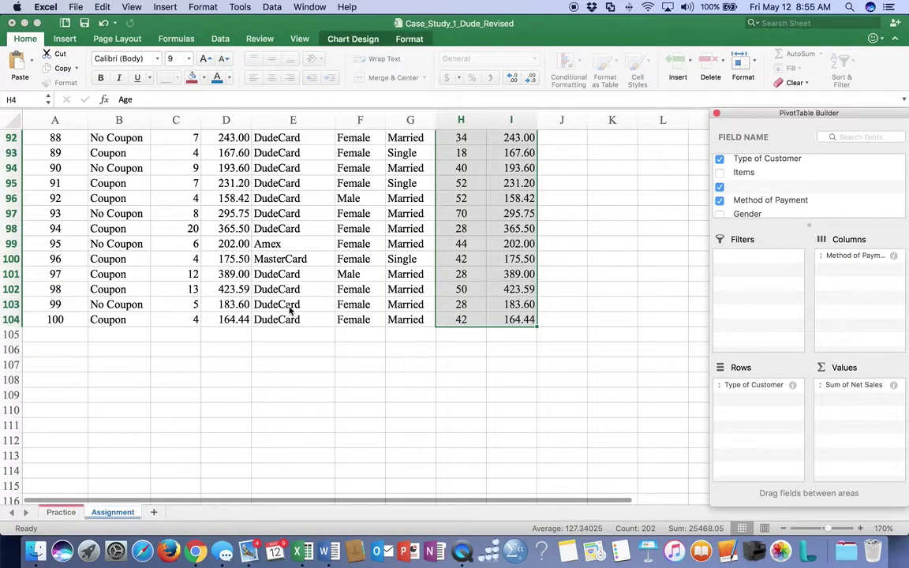
Delete the duplicate Net Sales column I from the Assignment sheet
scroll(198, 406, "up", 5)
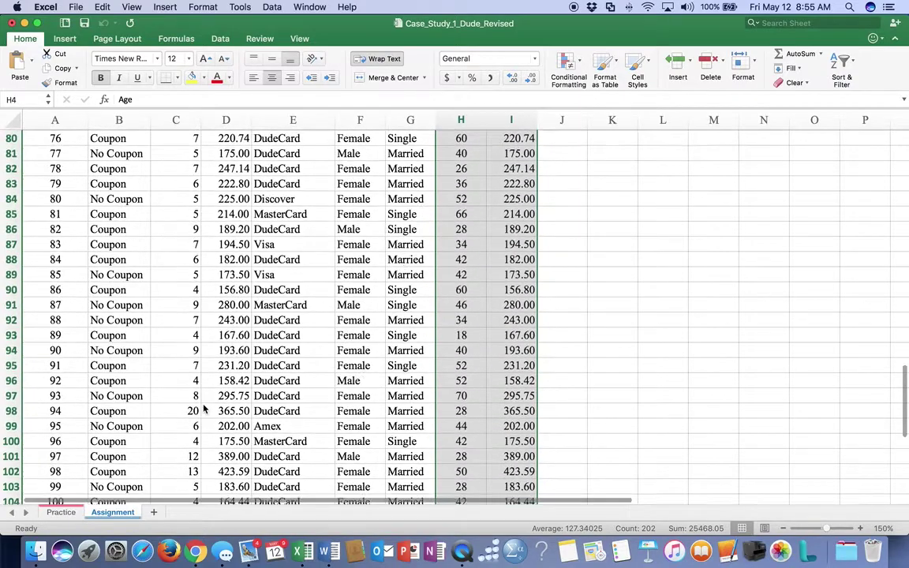
scroll(204, 408, "up", 20)
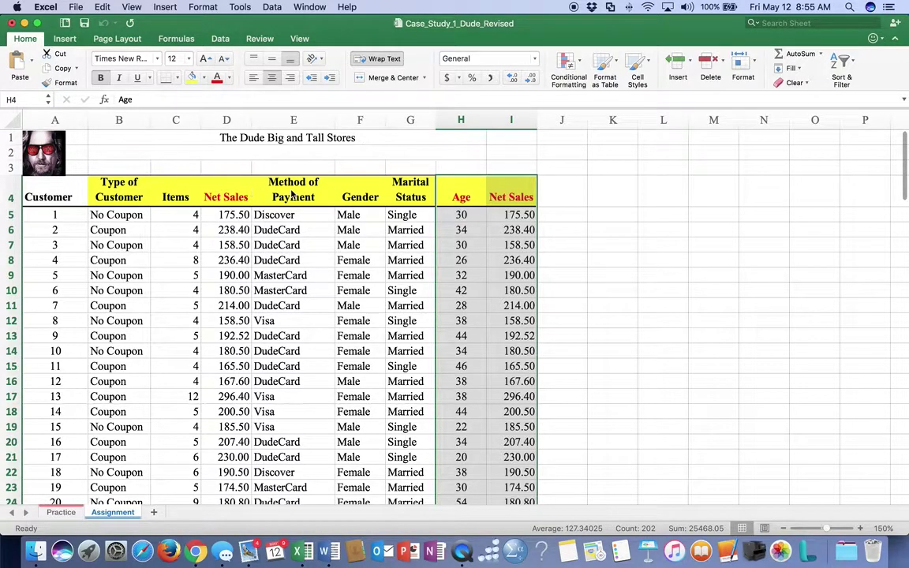
left_click(513, 120)
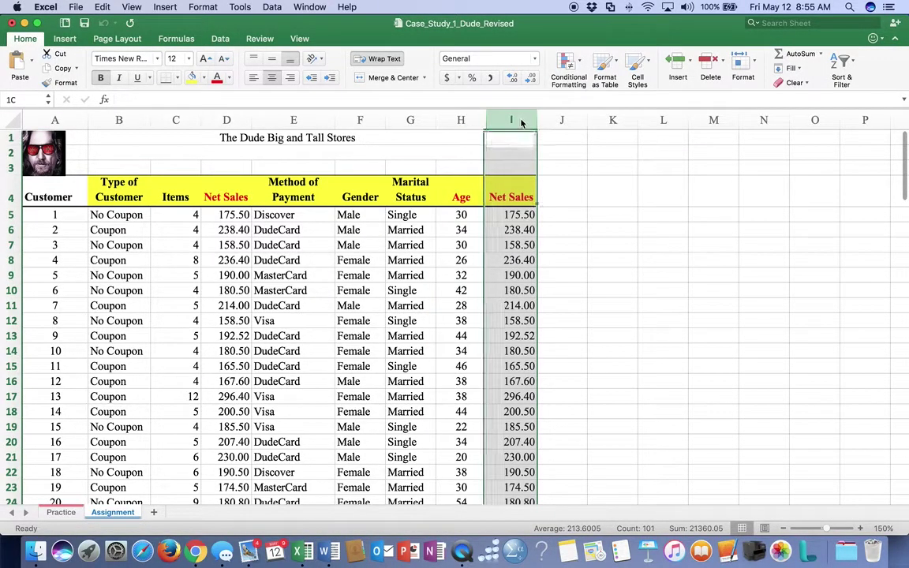
right_click(516, 123)
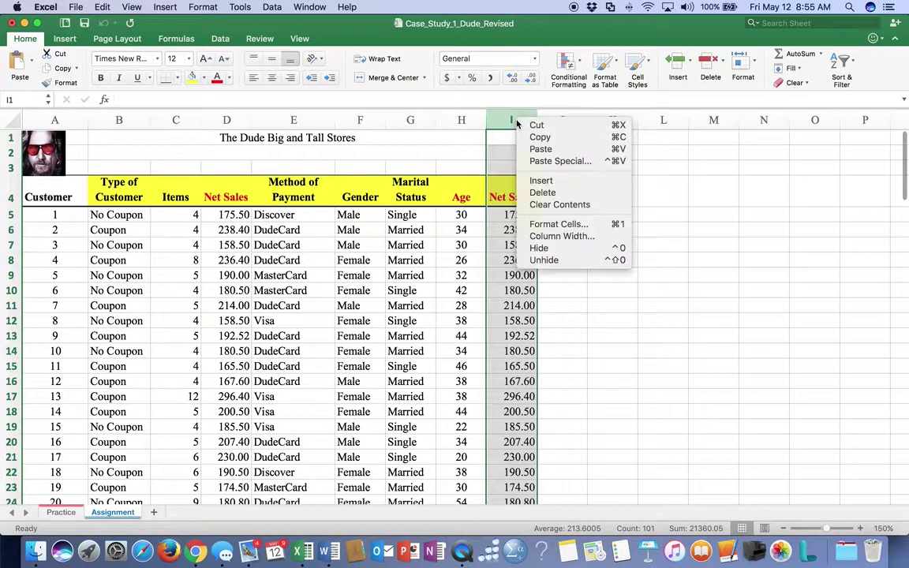
left_click(552, 193)
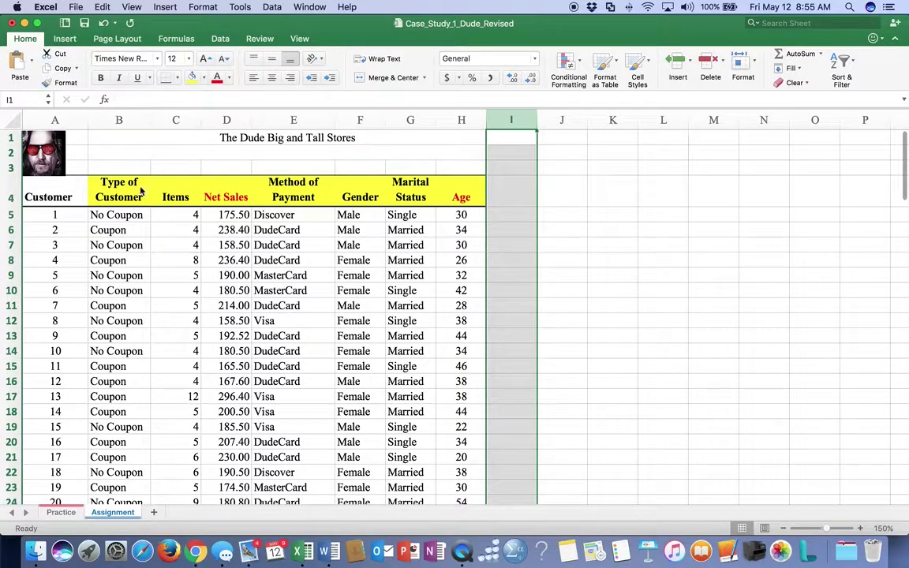
Create a PivotTable on a new worksheet from the Assignment range B4:H104, Type of Customer through Age
scroll(127, 188, "down", 1)
left_click_drag(123, 187, 479, 189)
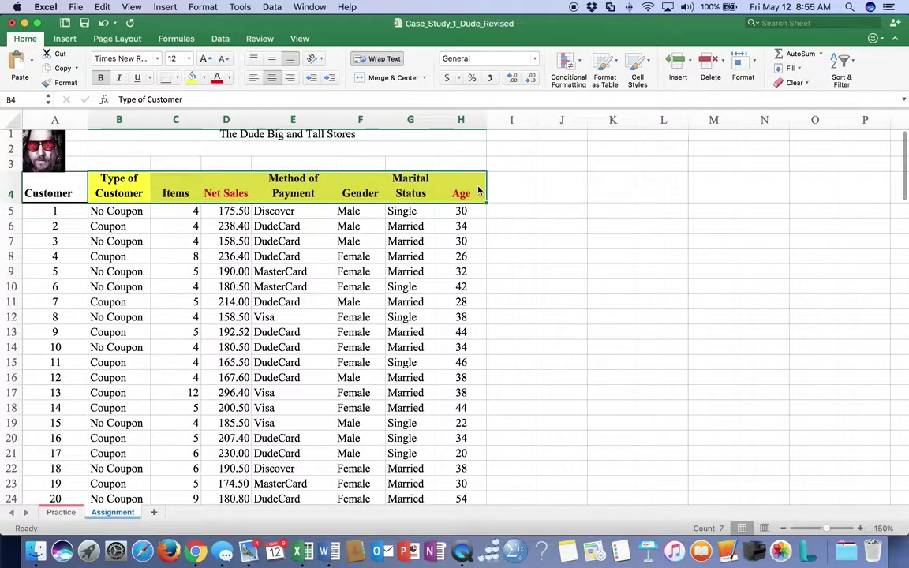
key("ctrl+shift+Down")
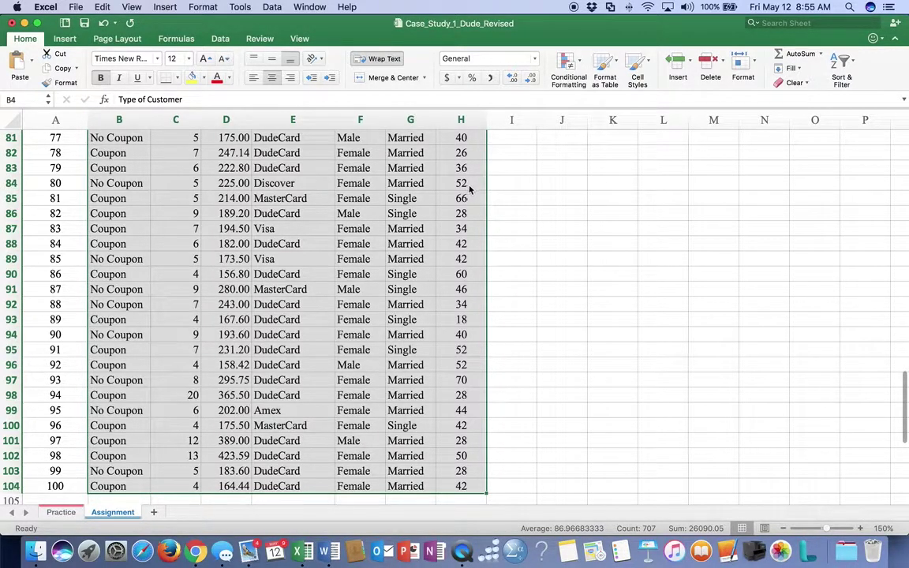
left_click(70, 42)
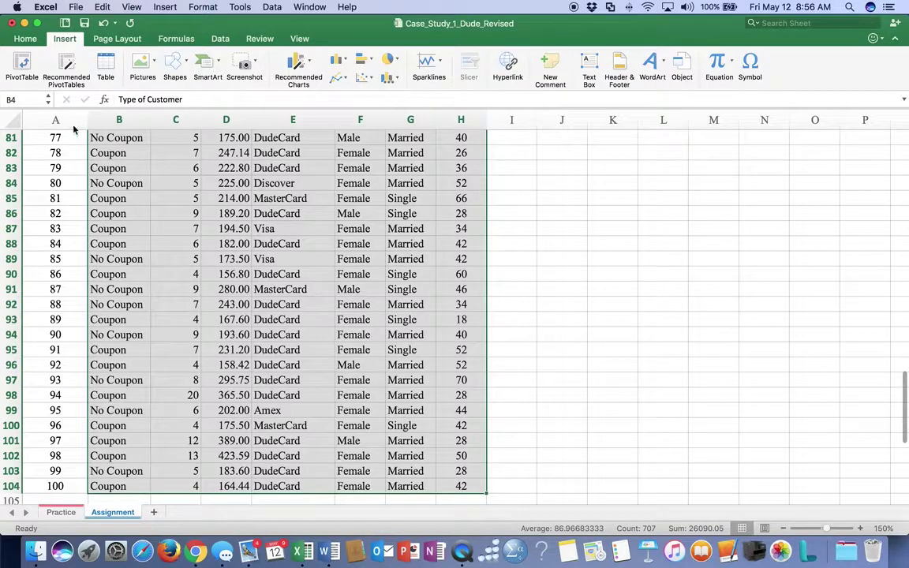
left_click(22, 63)
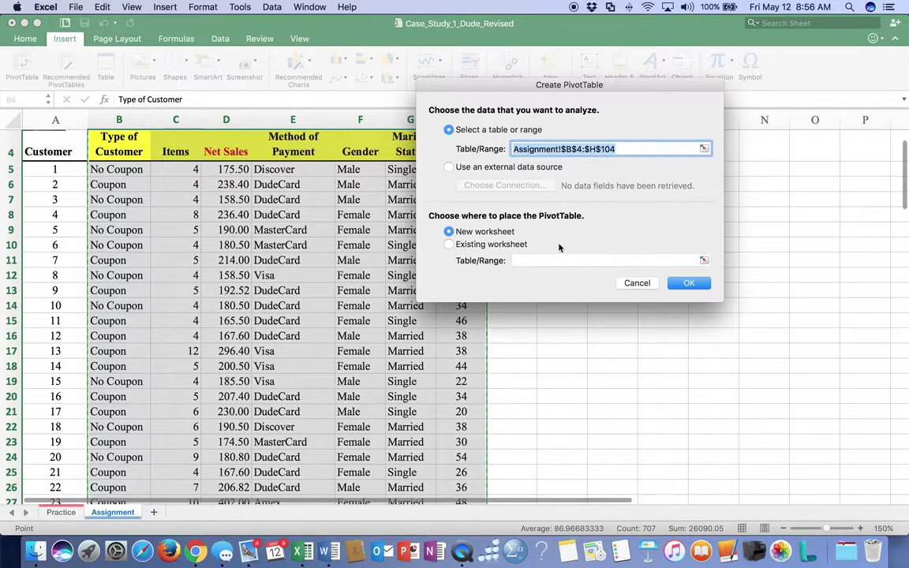
left_click(689, 286)
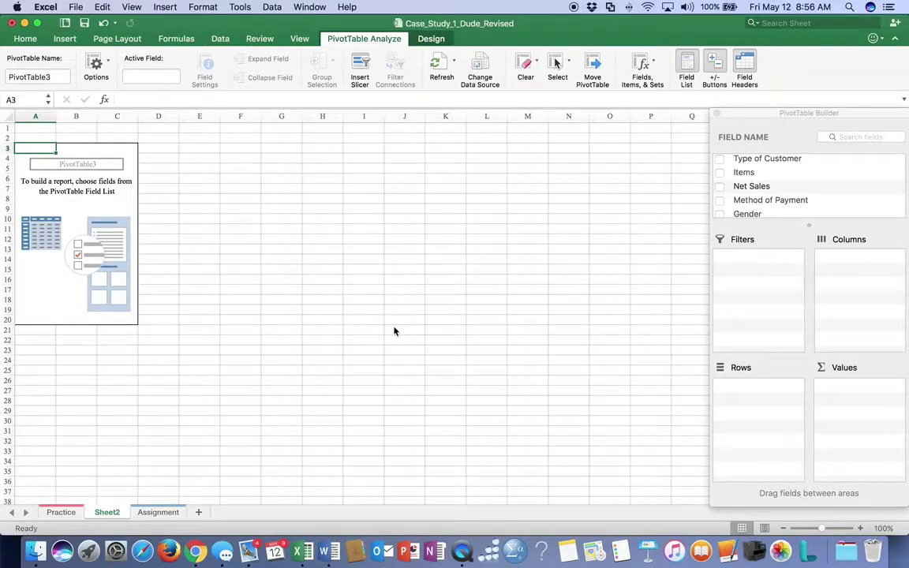
scroll(78, 462, "down", 1)
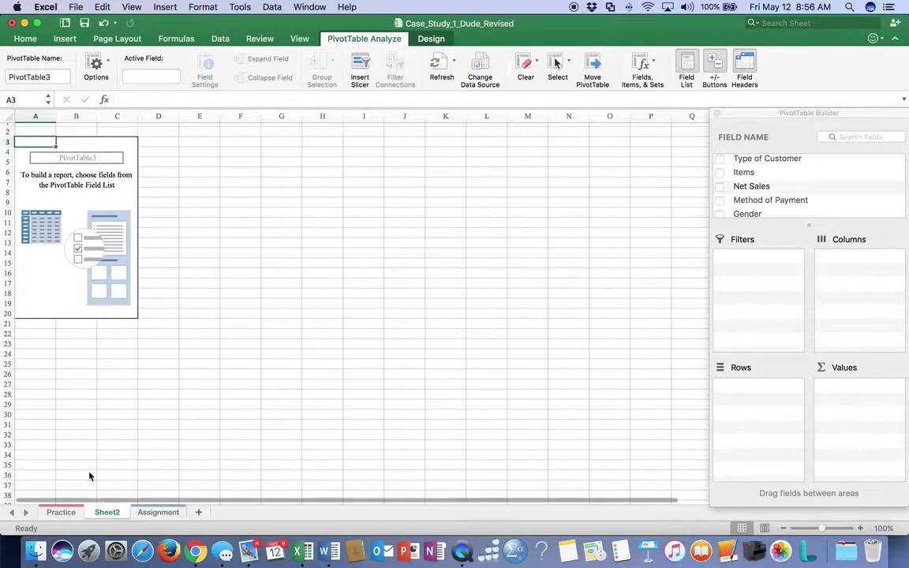
Rename the new PivotTable worksheet Sheet2 as Pivot Table
right_click(107, 517)
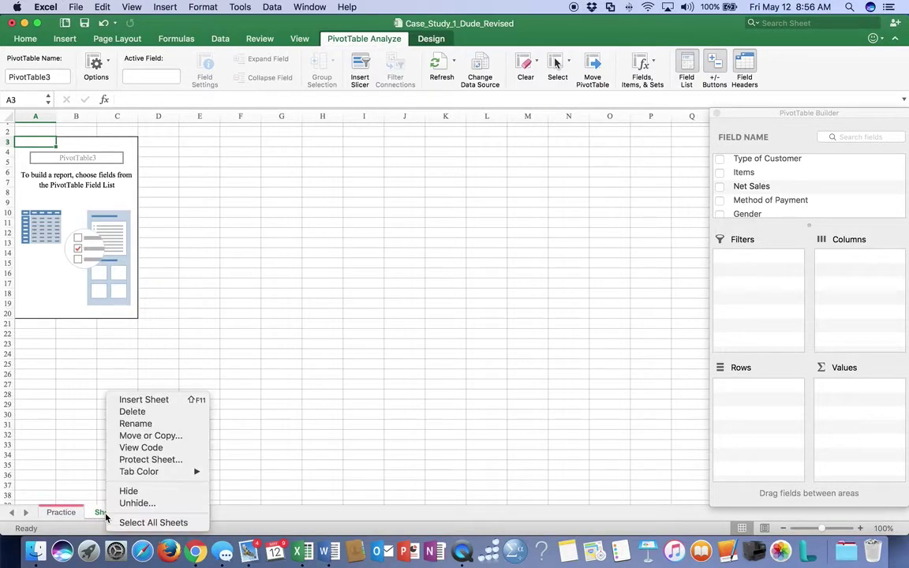
left_click(134, 425)
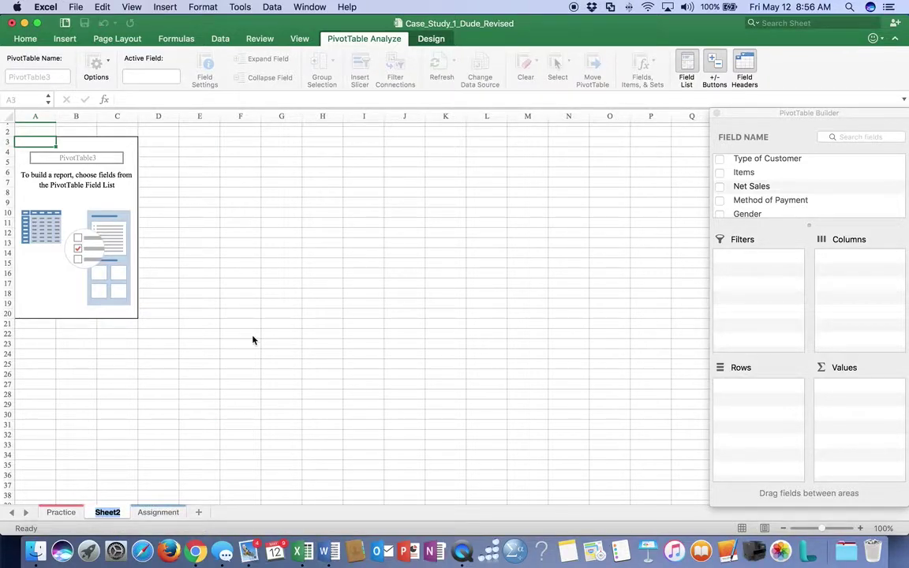
type("Pivot Table")
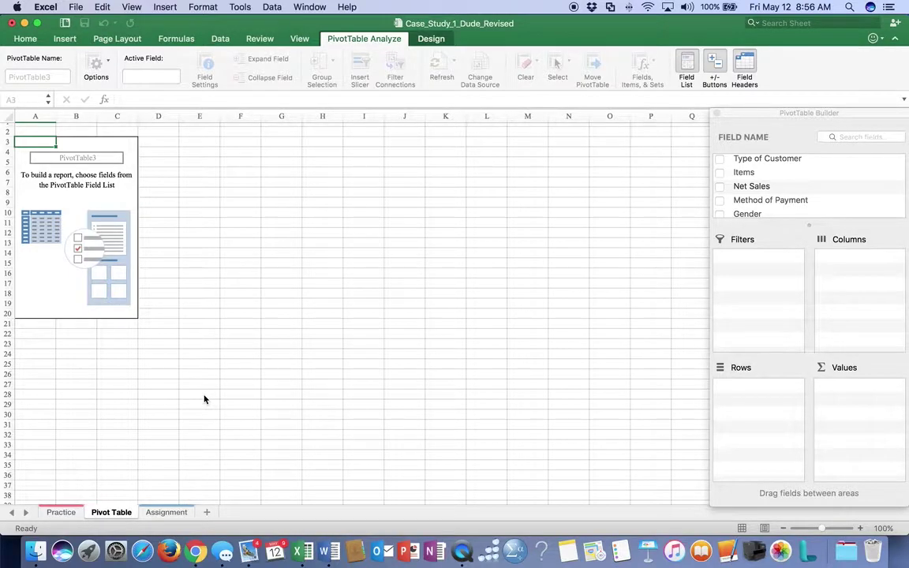
left_click(201, 425)
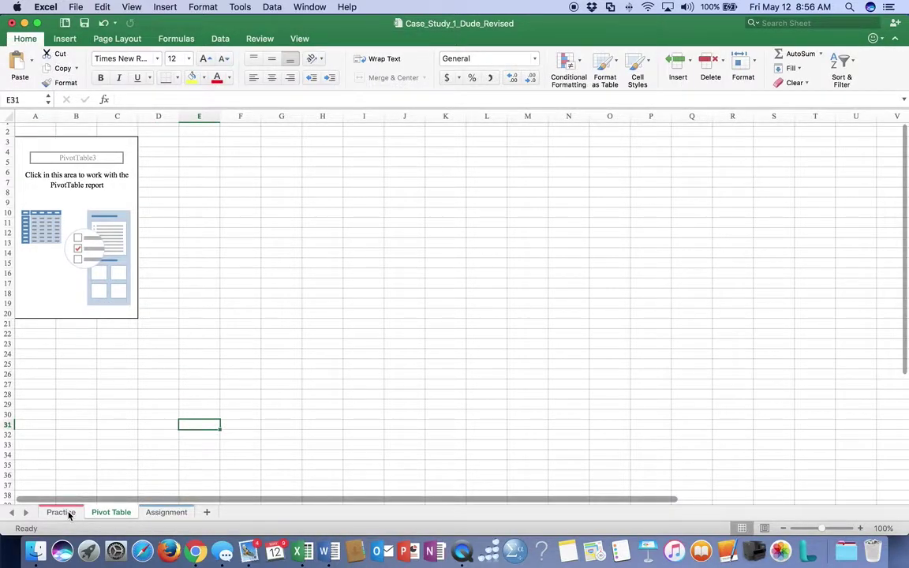
right_click(69, 513)
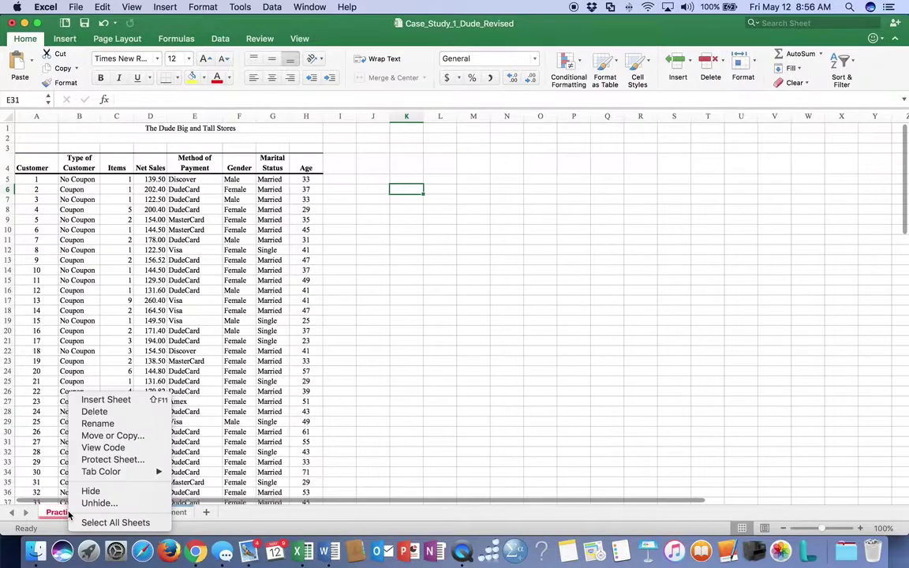
left_click(369, 430)
left_click(124, 512)
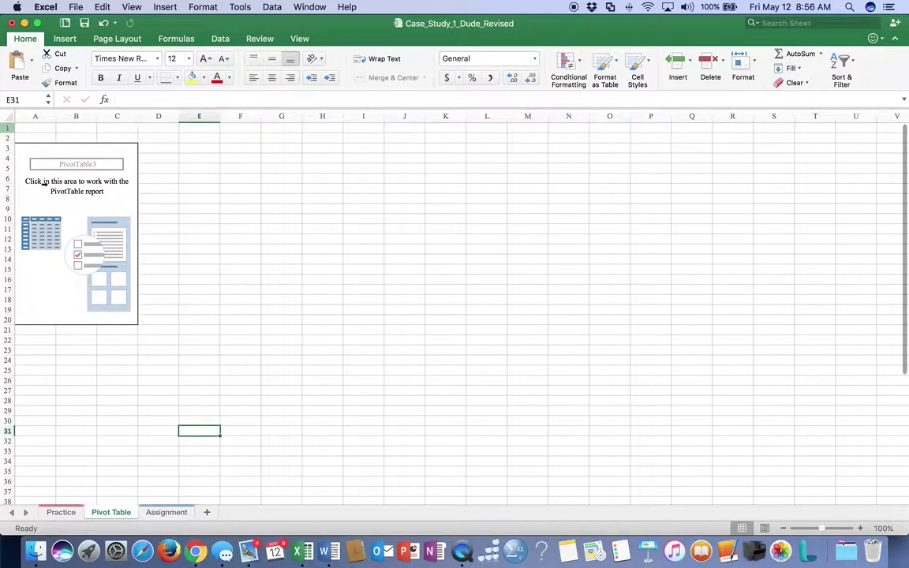
Add the Net Sales field to the values of the empty PivotTable on the Pivot Table sheet
left_click(45, 183)
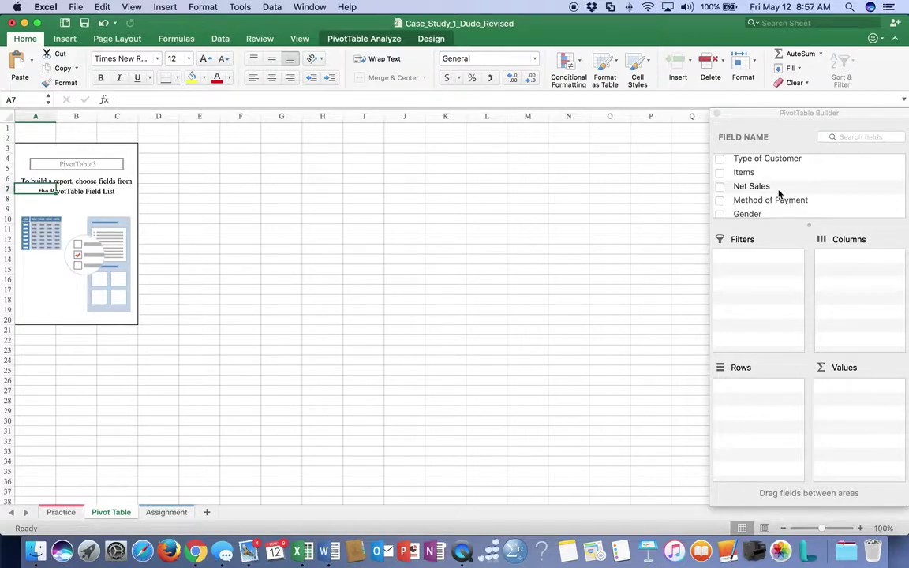
scroll(791, 189, "up", 1)
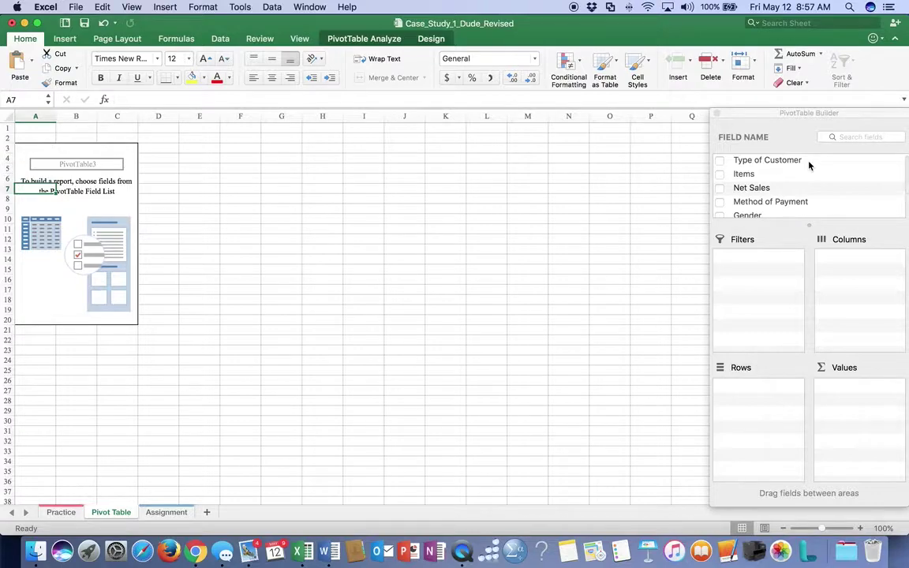
scroll(808, 164, "down", 3)
scroll(808, 166, "up", 3)
left_click(719, 188)
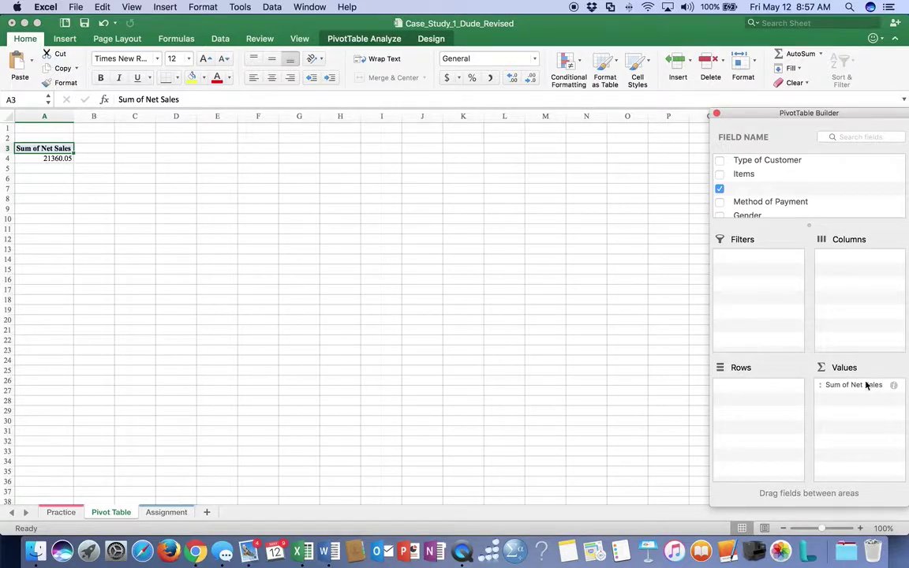
Format the net sales total in A4 as Accounting with a dollar sign and no decimal places
left_click(860, 528)
left_click(860, 527)
left_click(860, 527)
left_click(860, 528)
left_click(860, 527)
left_click(860, 528)
left_click(860, 528)
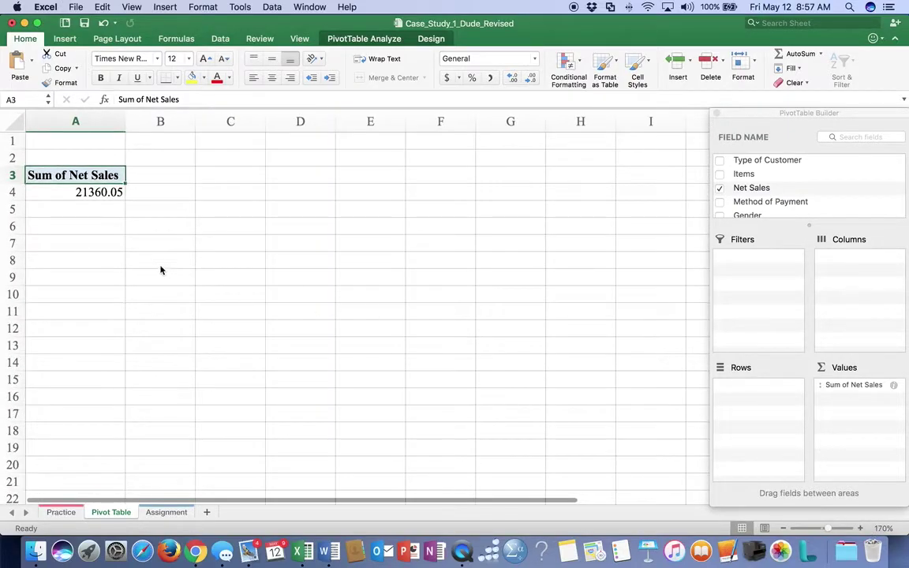
left_click(82, 194)
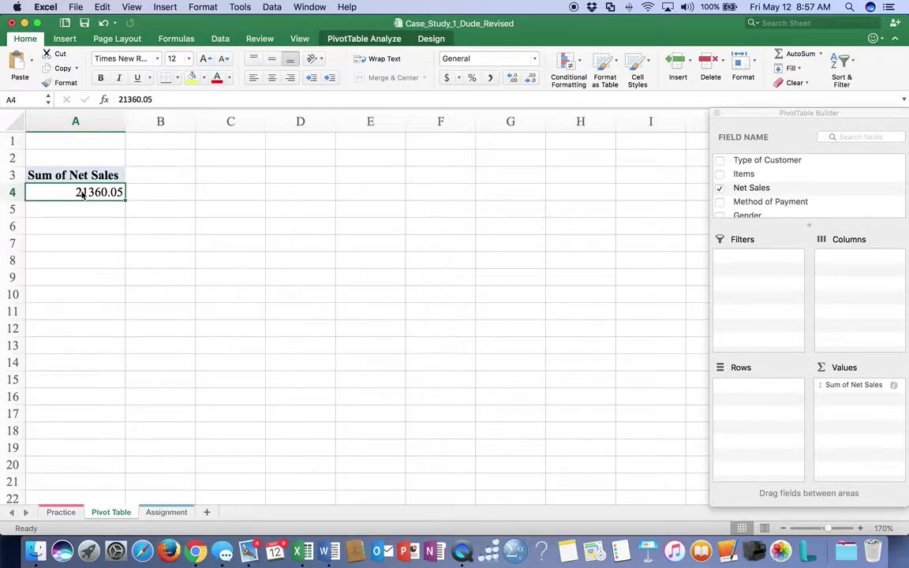
left_click(444, 82)
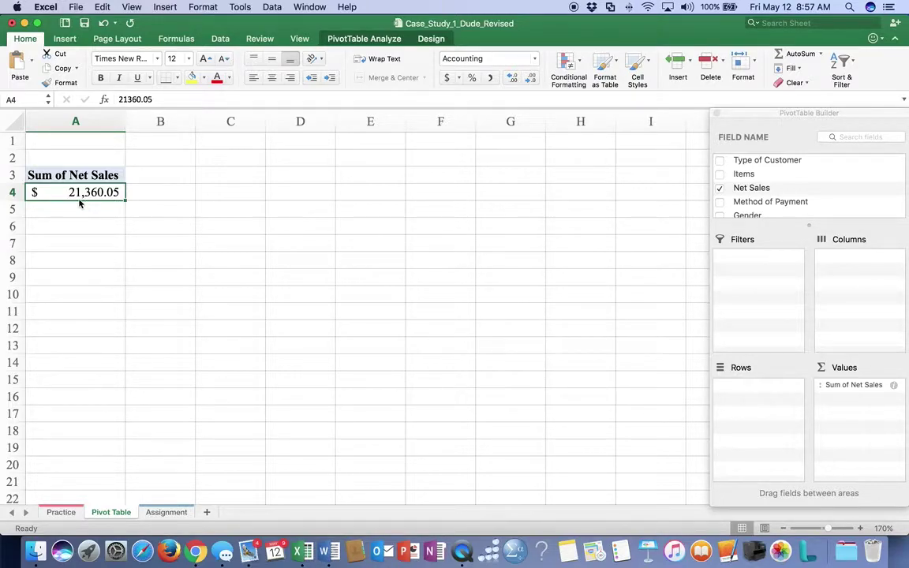
left_click(531, 78)
left_click(531, 78)
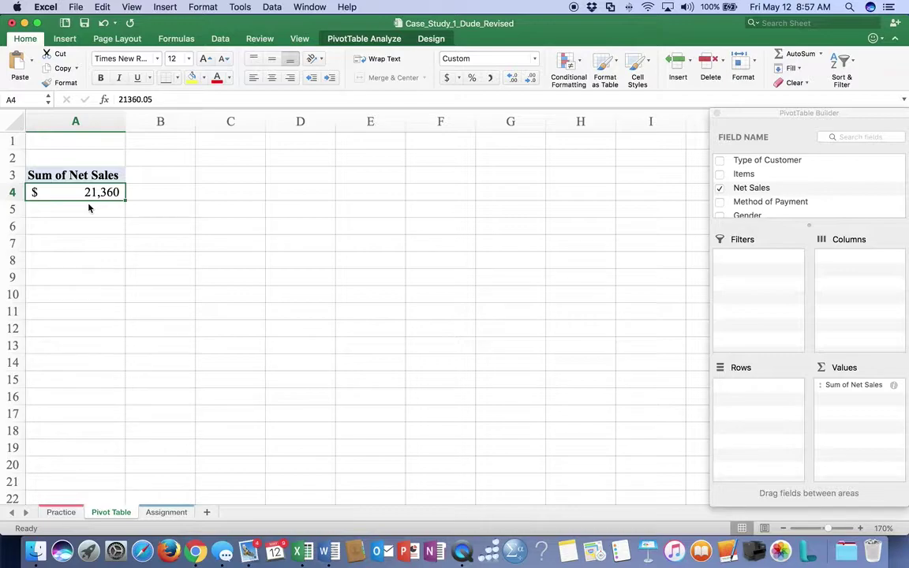
Summarize the PivotTable's Net Sales value field by Average, and return it to Sum
left_click(895, 386)
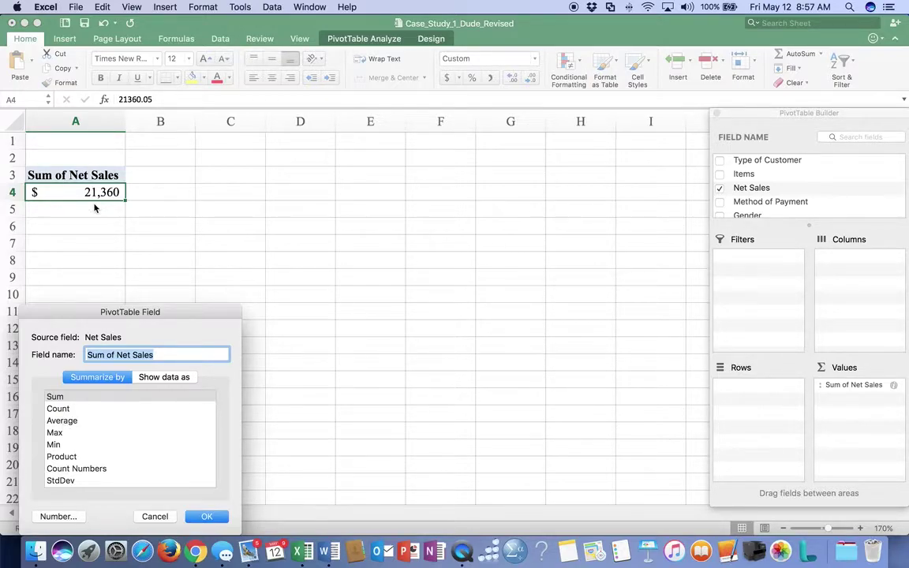
left_click(71, 421)
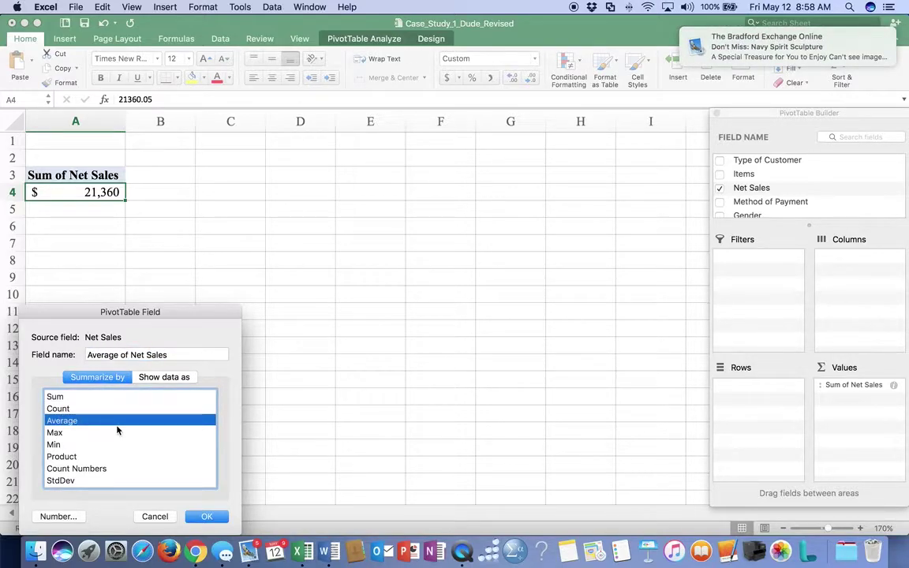
left_click(206, 515)
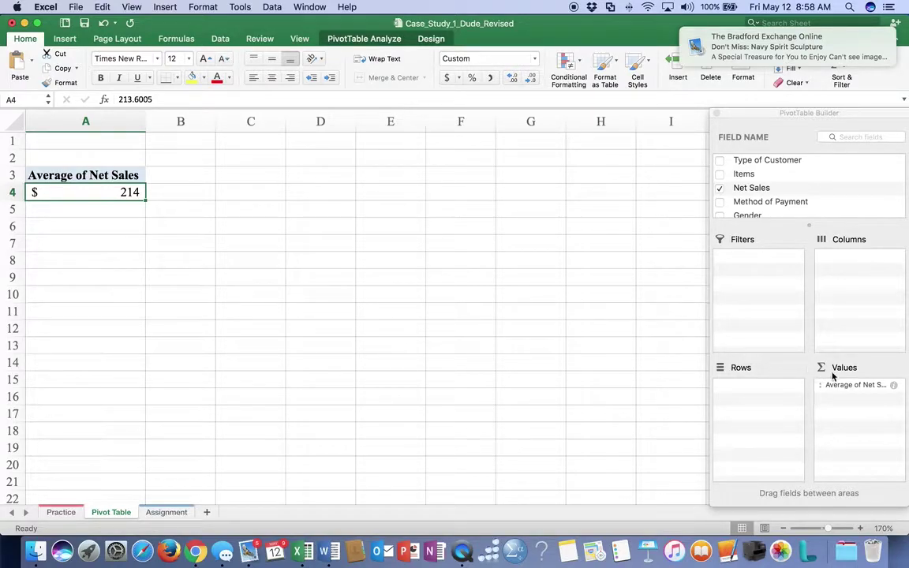
left_click(893, 385)
left_click(54, 398)
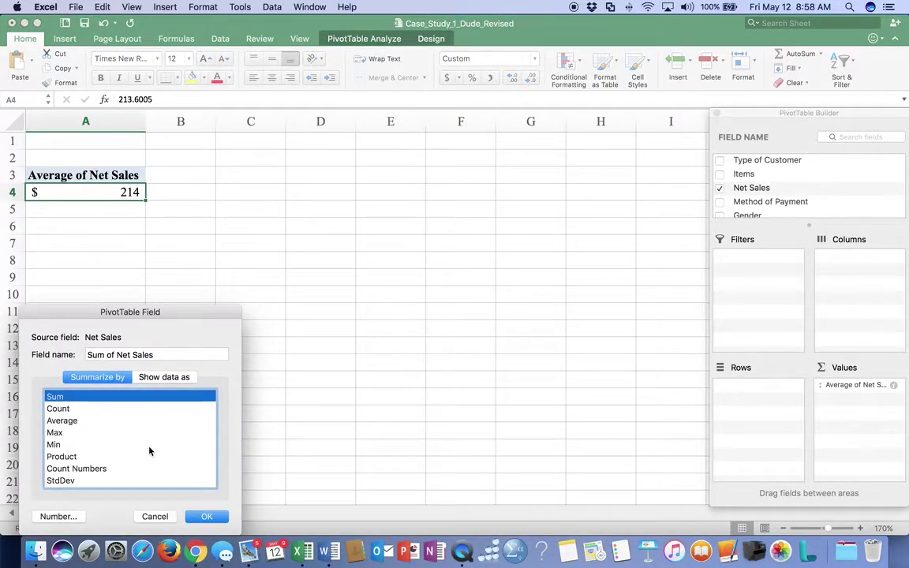
left_click(207, 517)
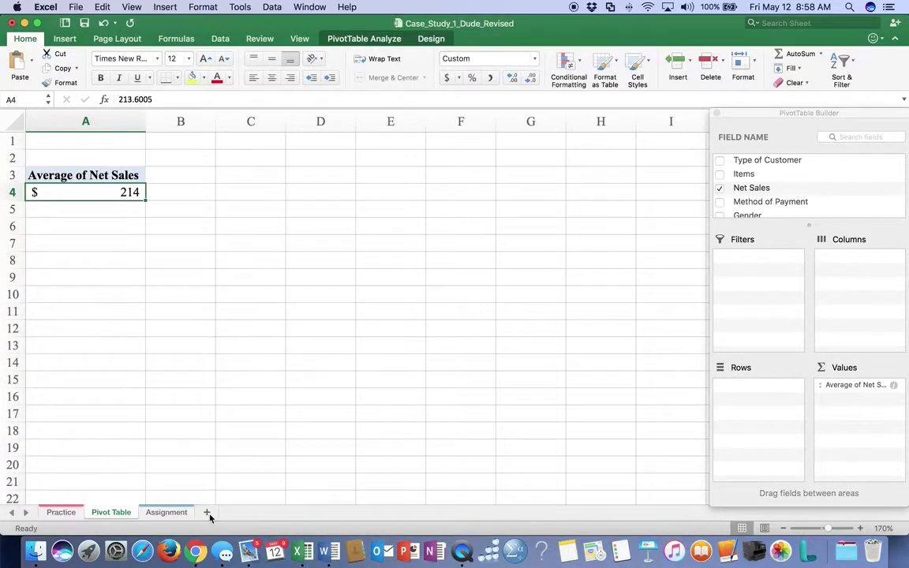
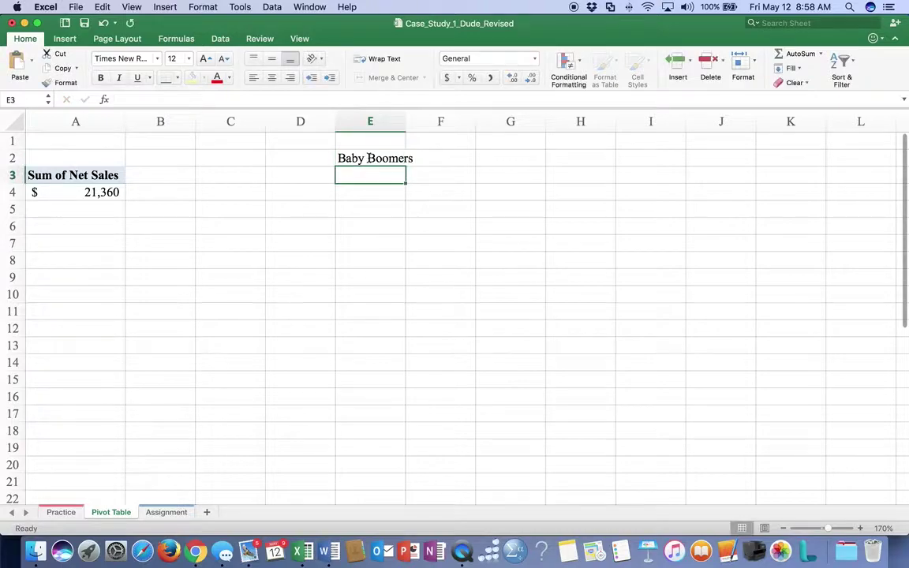
Enter the labels Gen X in E3 and Millennials in E4, and widen column E to fit the generation names
key("Return")
type("Mi")
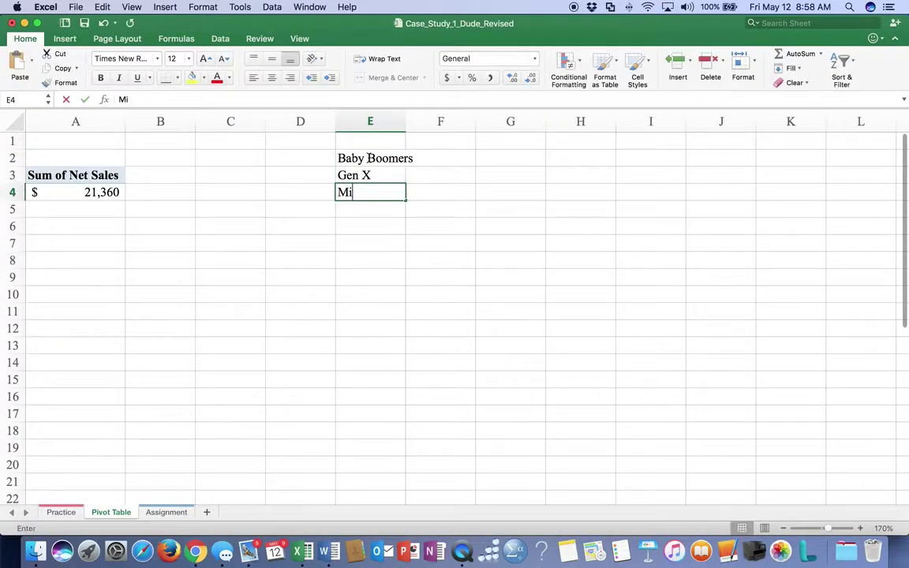
type("llennials")
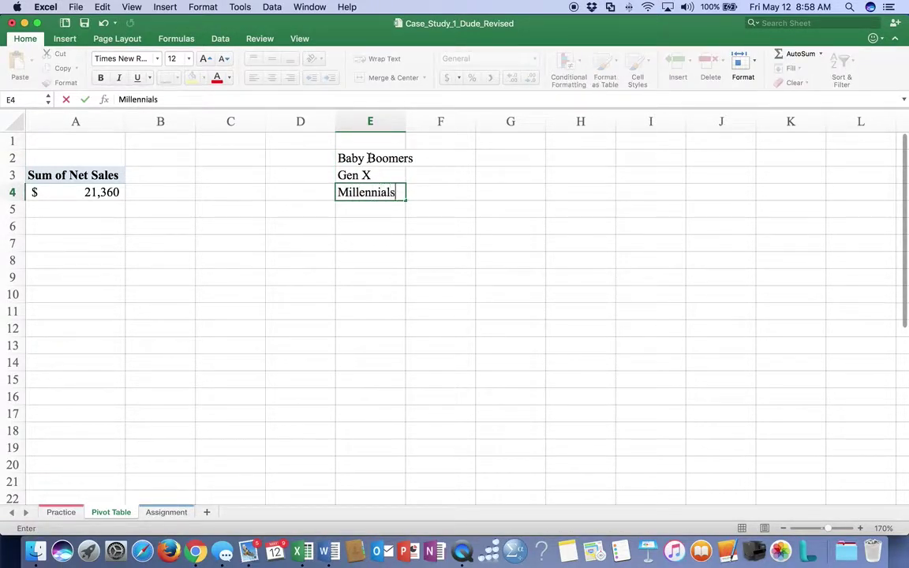
left_click(425, 158)
left_click_drag(406, 122, 422, 122)
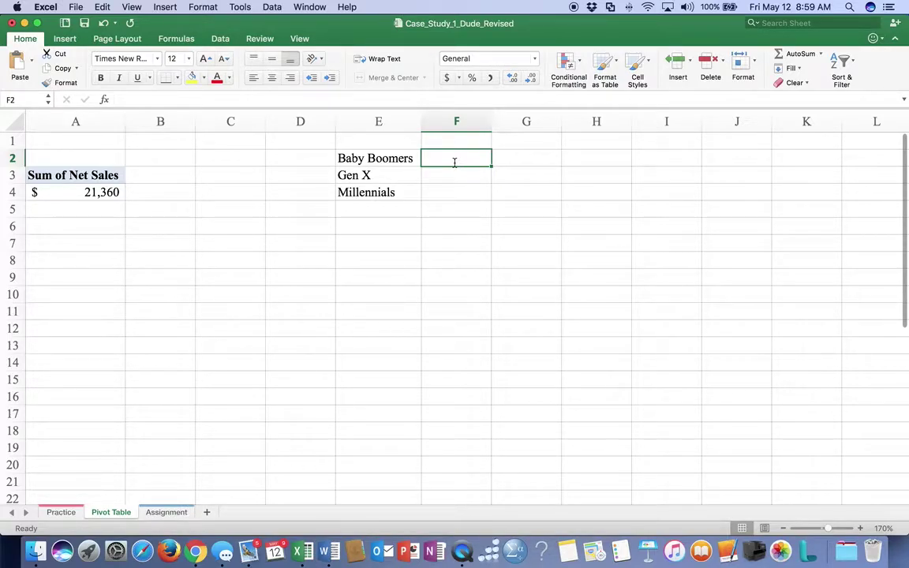
Enter the Baby Boomers birth-year range, 1945 in F2 and 1965 in G2
type("1945")
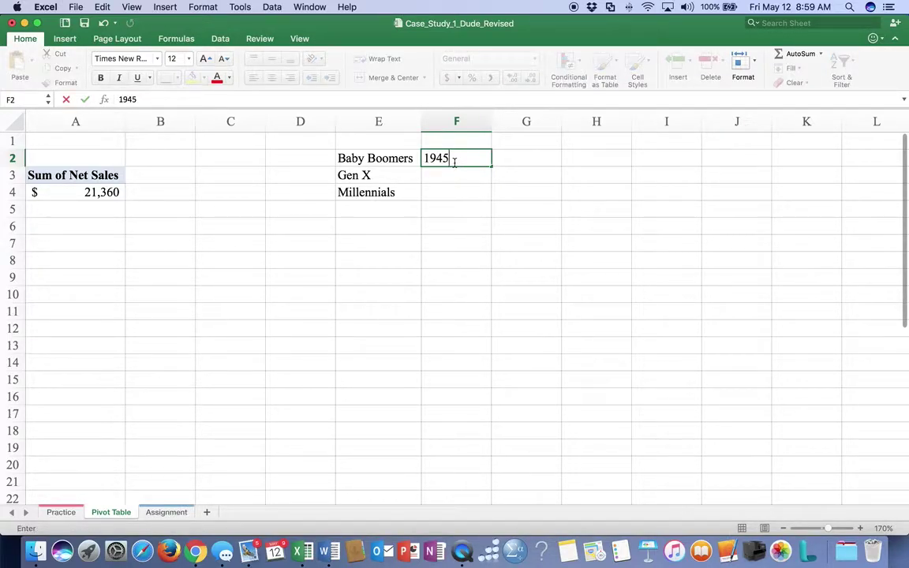
key("Tab")
type("1")
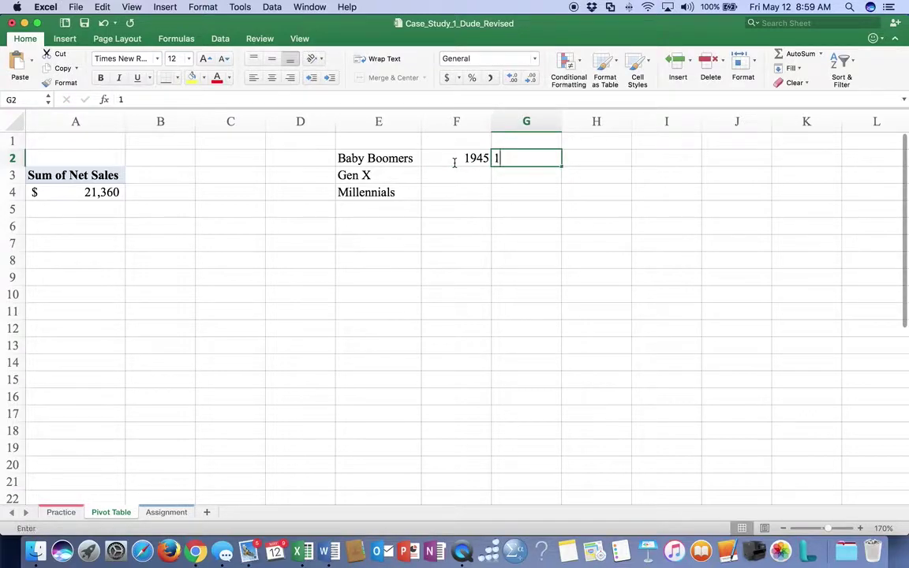
type("965")
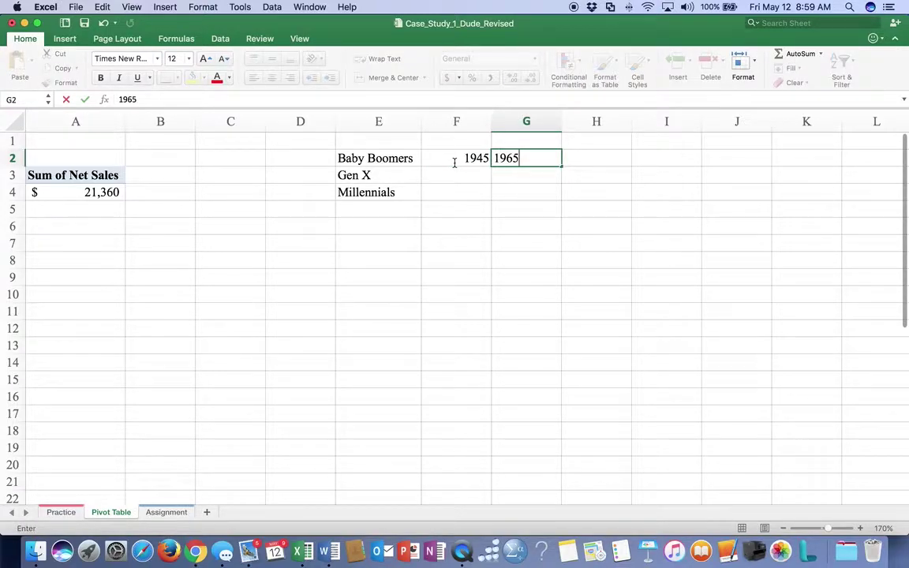
key("Return")
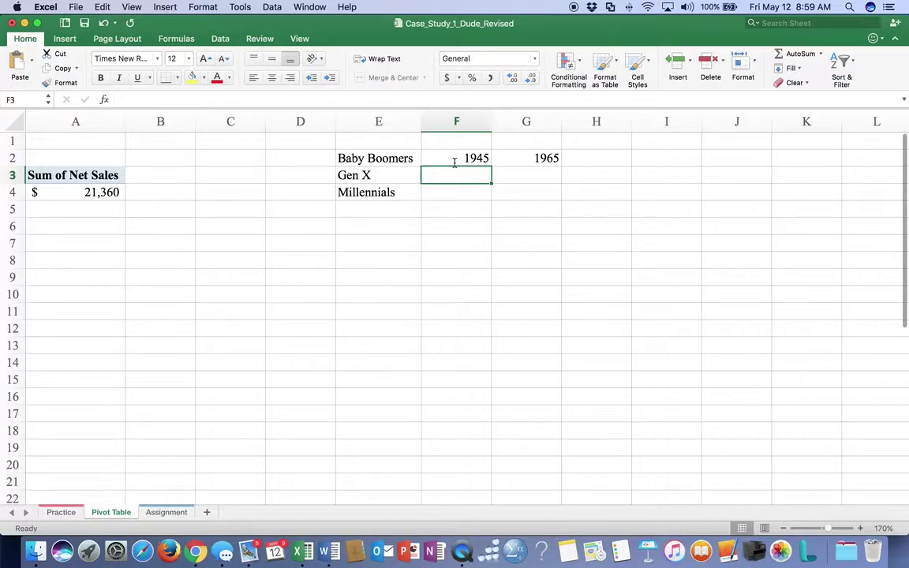
Enter the Gen X birth-year range, 1966 in F3 and 1985 in G3
type("196")
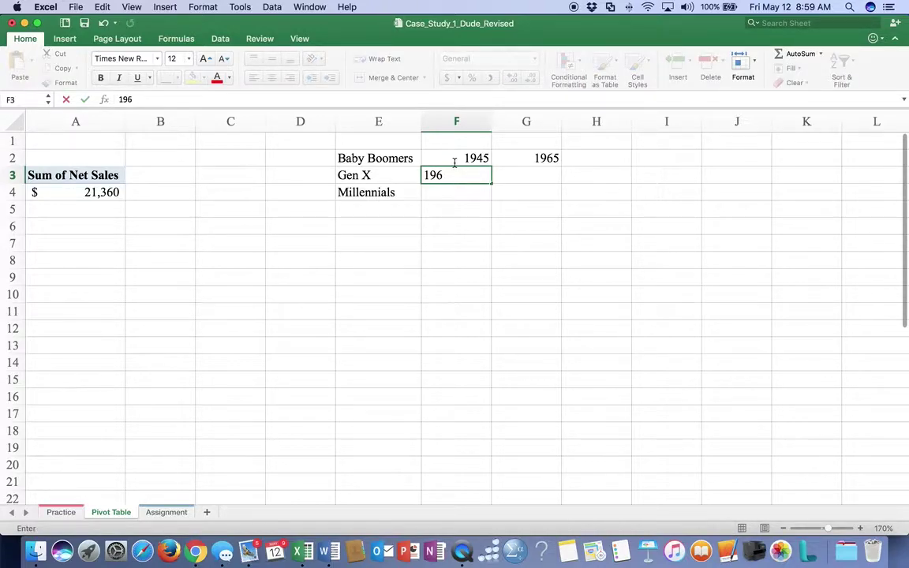
type("6")
key("Tab")
type("1")
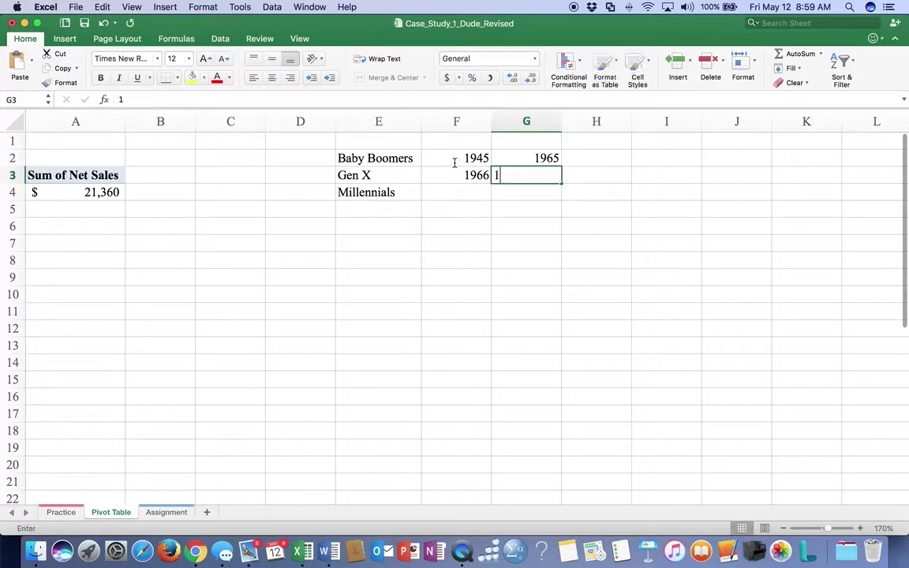
type("985")
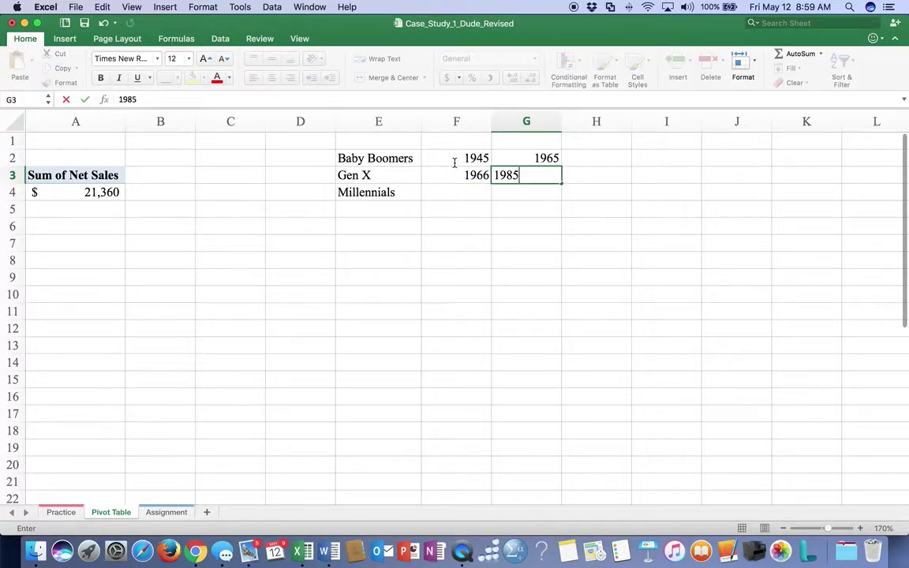
key("Return")
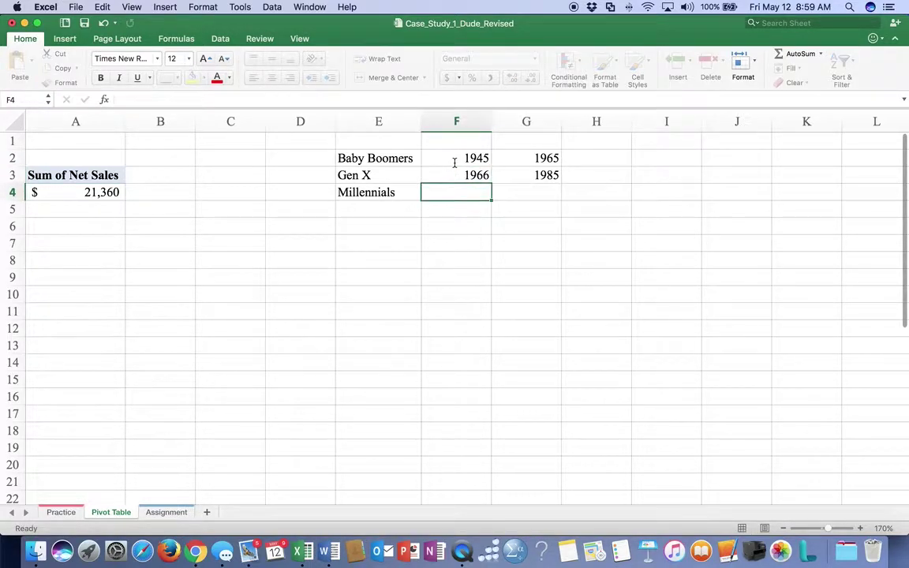
Enter the Millennials birth-year range, 1986 in F4 and 2005 in G4
type("1986")
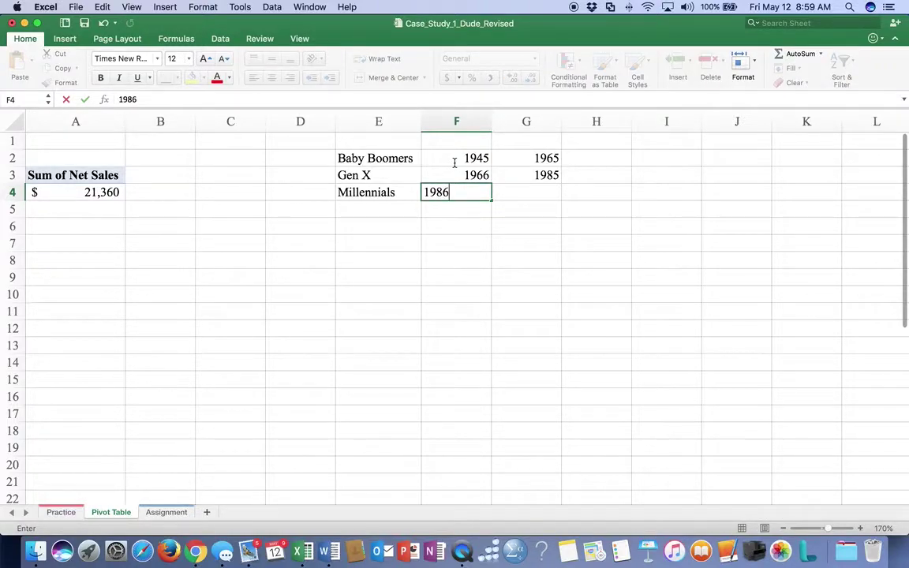
key("Tab")
type("2005")
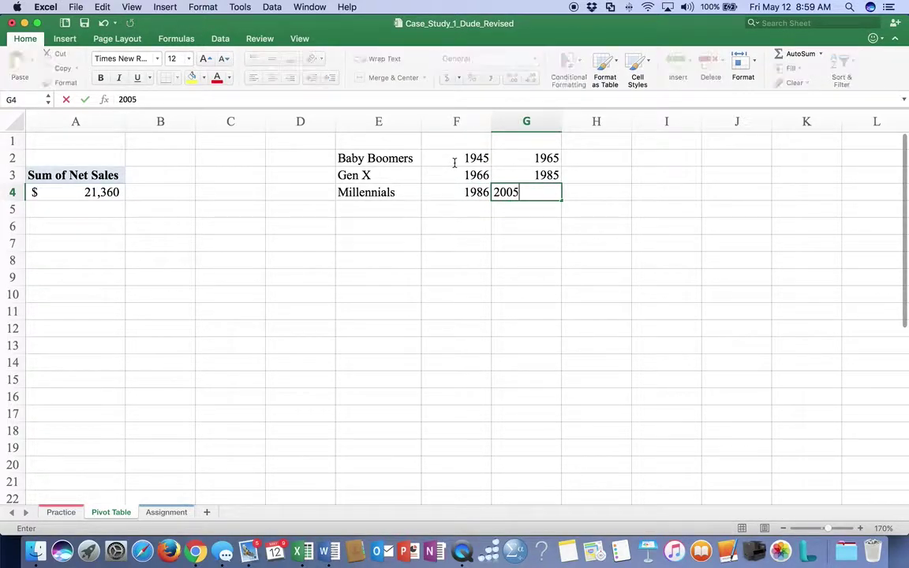
key("Tab")
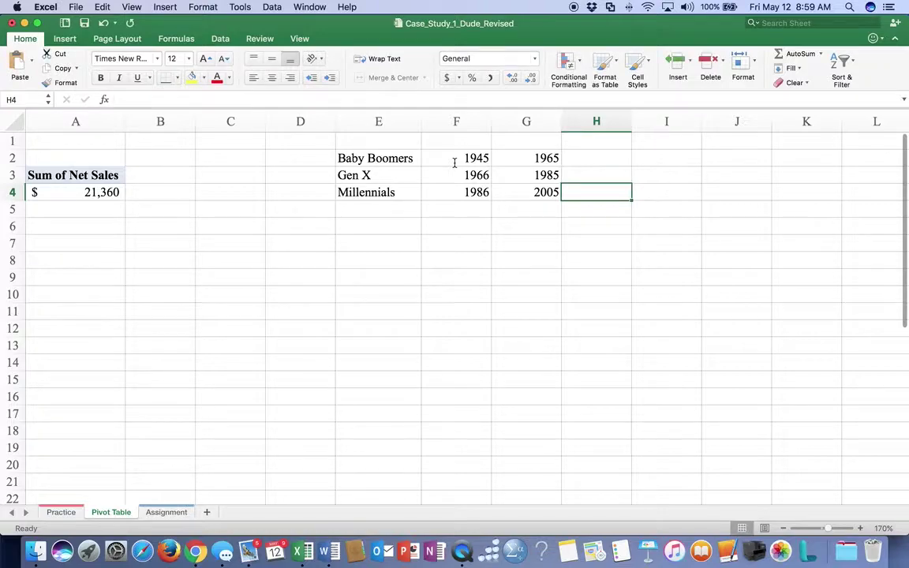
Enter the year 2017 in H1 as the heading above the column beside the birth-year ranges
left_click(582, 139)
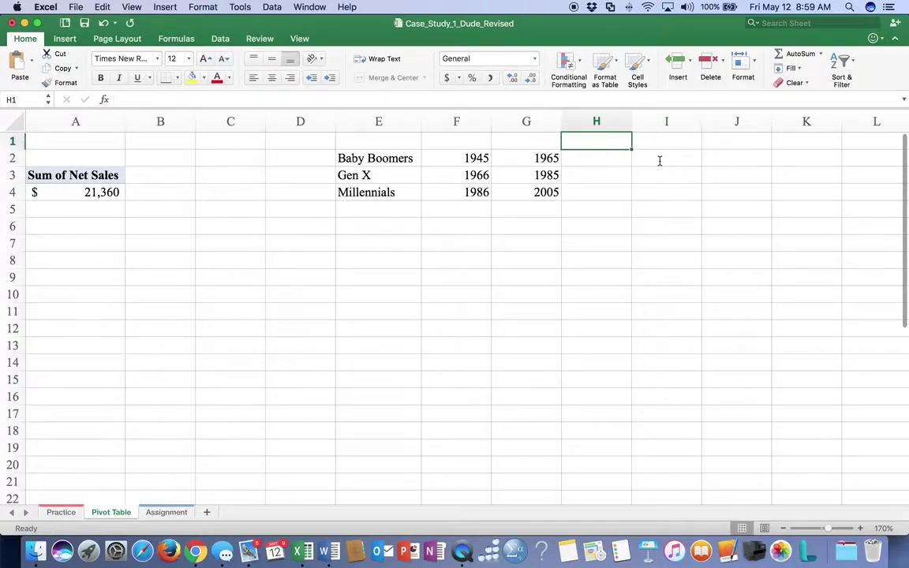
type("2017")
key("Return")
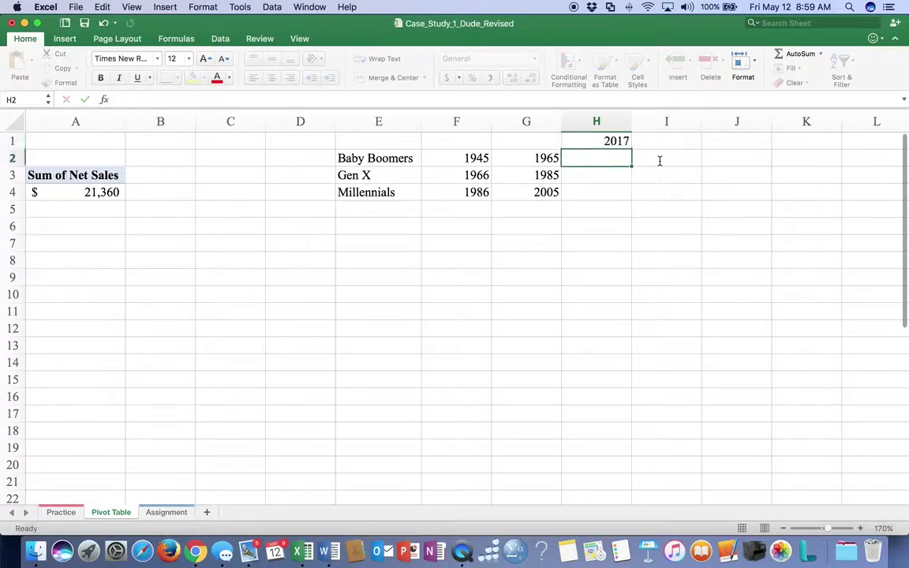
Calculate the Baby Boomers' oldest age in H2 with the formula =$H$1-F2, keeping the 2017 reference absolute
type("=")
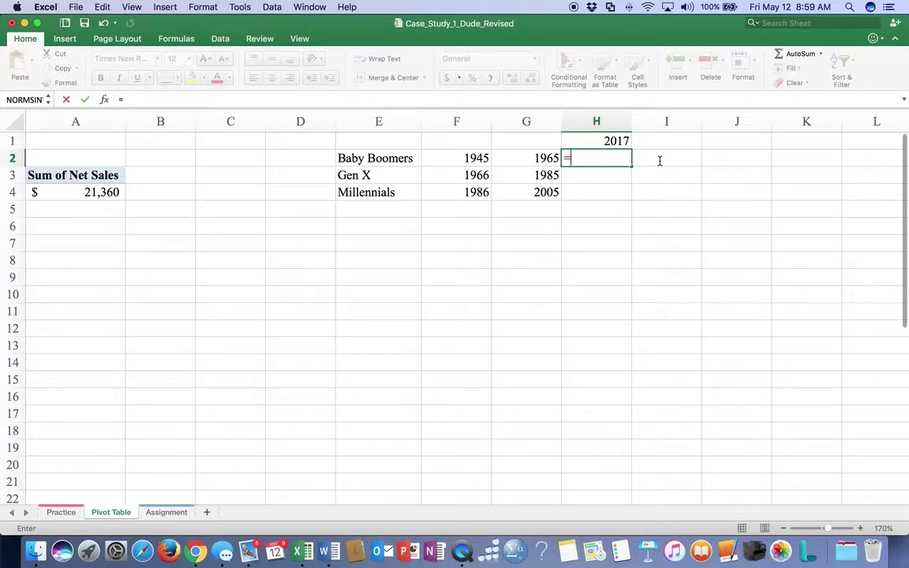
left_click(612, 141)
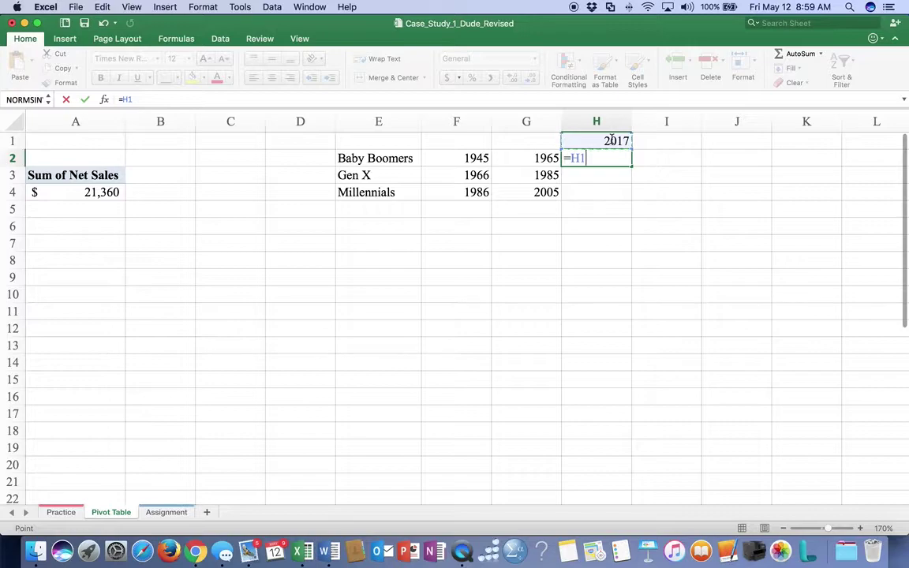
key("super+t")
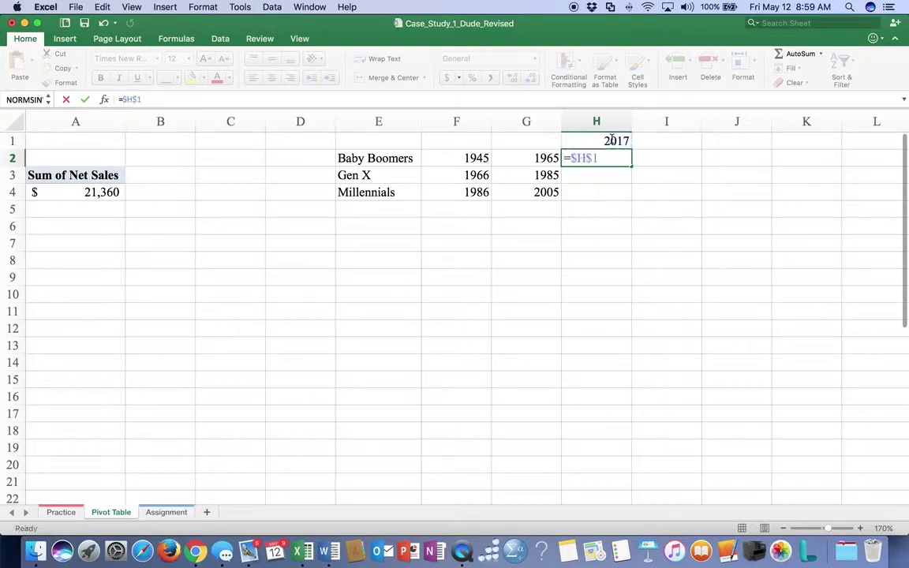
key("Return")
left_click(609, 157)
double_click(609, 157)
type("-")
left_click(461, 157)
key("Return")
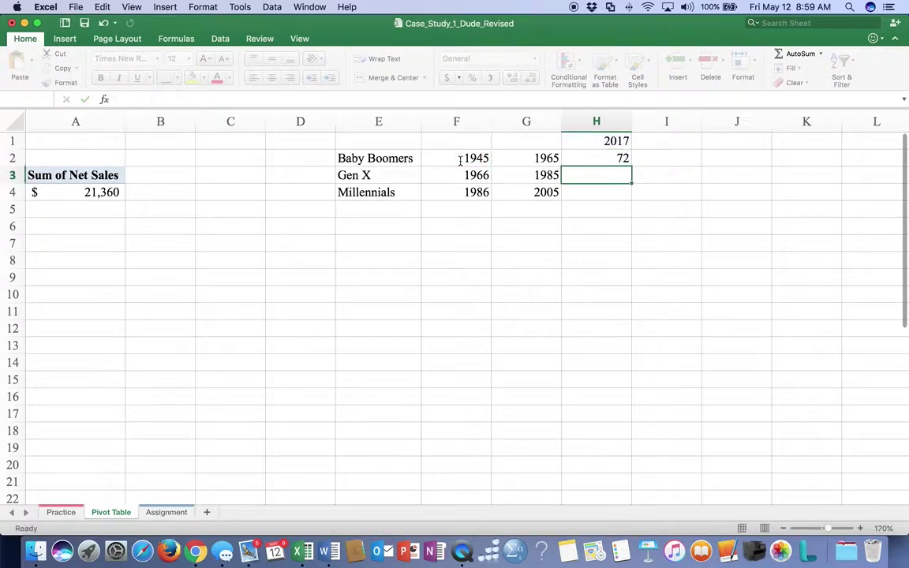
Copy the age formula from H2 across to I2 and down through row 4 for all three generations
left_click(599, 155)
left_click_drag(632, 165, 677, 166)
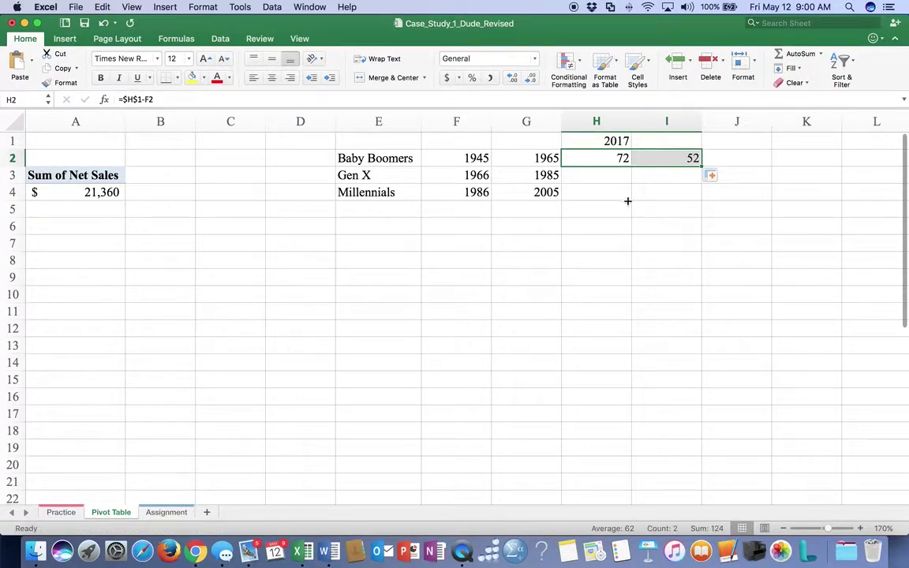
left_click_drag(702, 169, 640, 197)
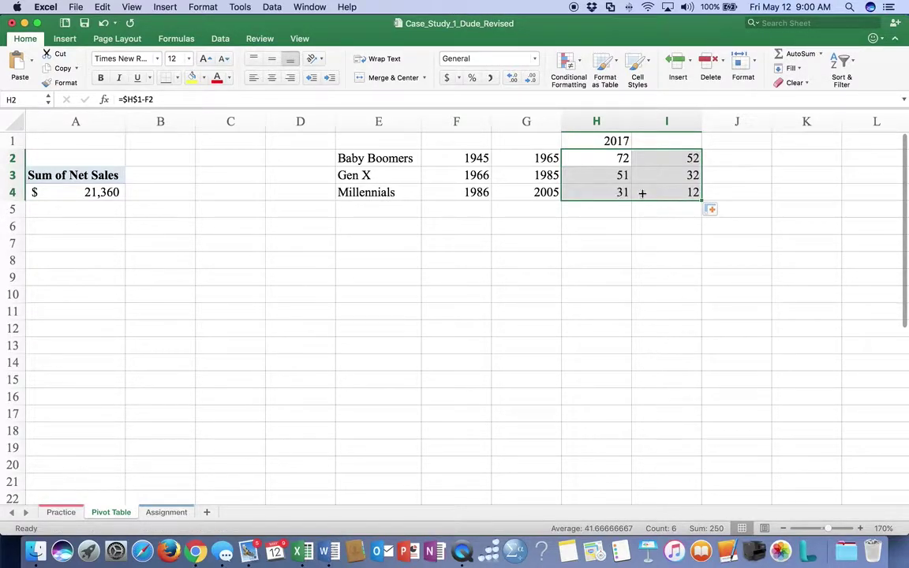
Replace the Millennials' youngest age in I4 with 18
left_click(669, 192)
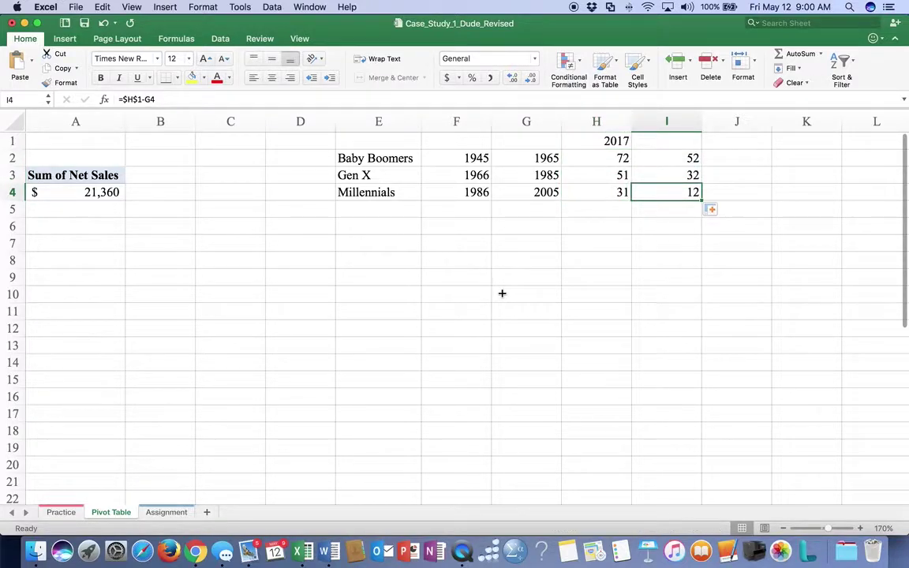
type("18")
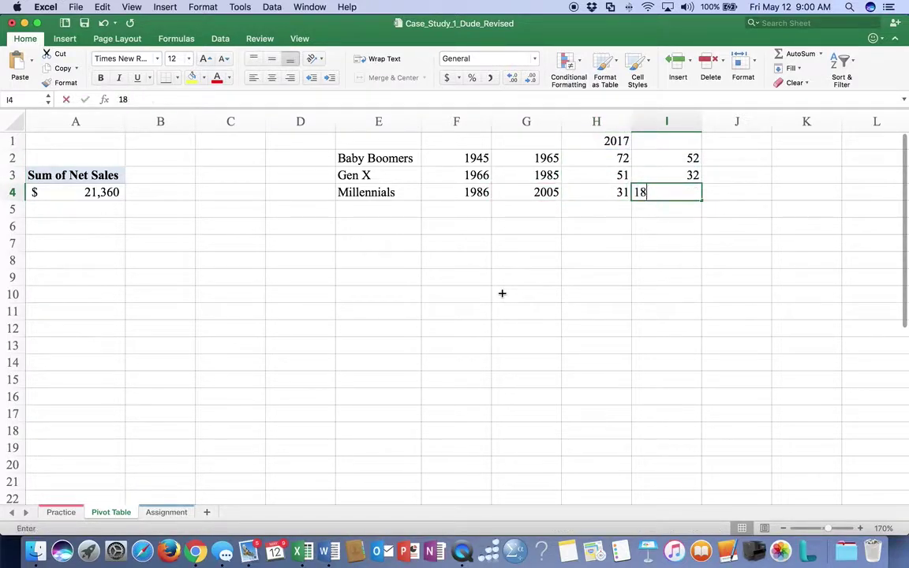
key("Return")
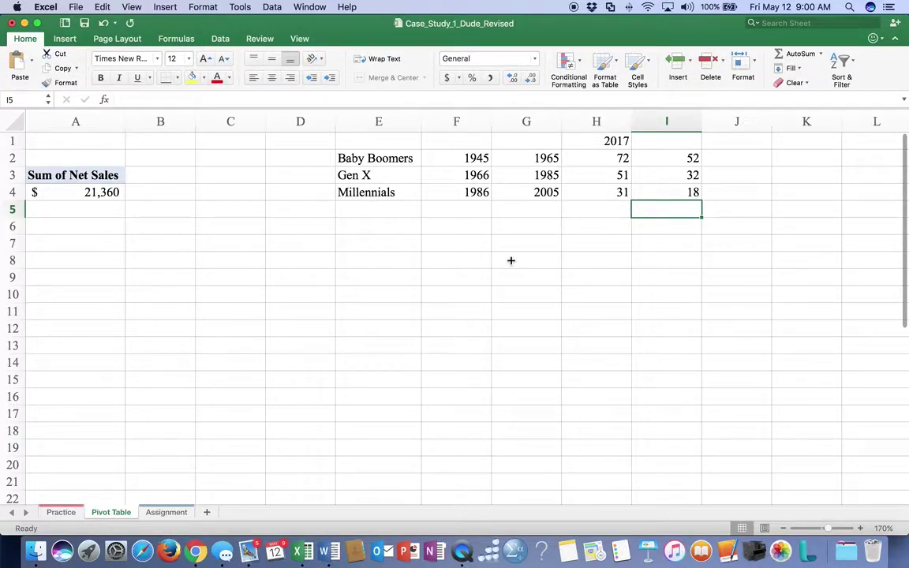
left_click(685, 192)
left_click(620, 193)
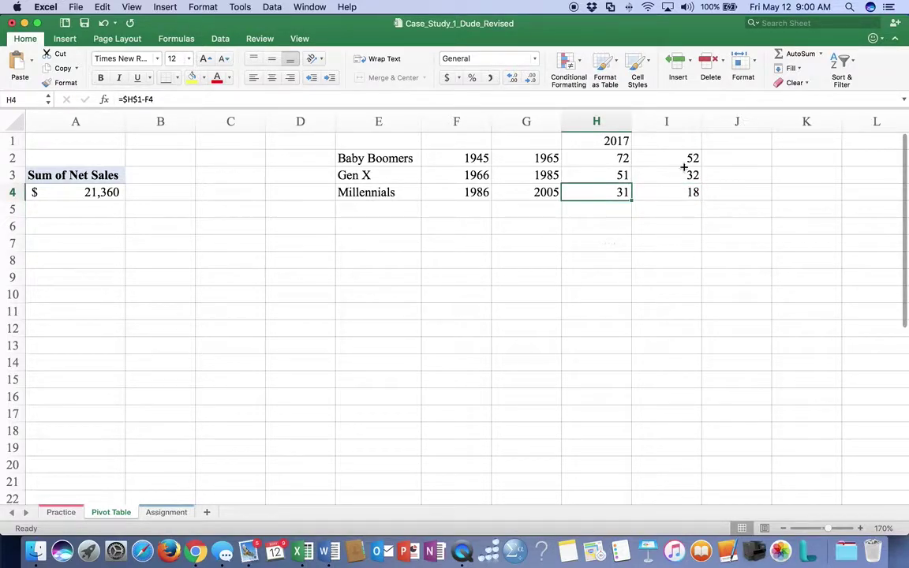
left_click(637, 174)
left_click(627, 175)
left_click(664, 157)
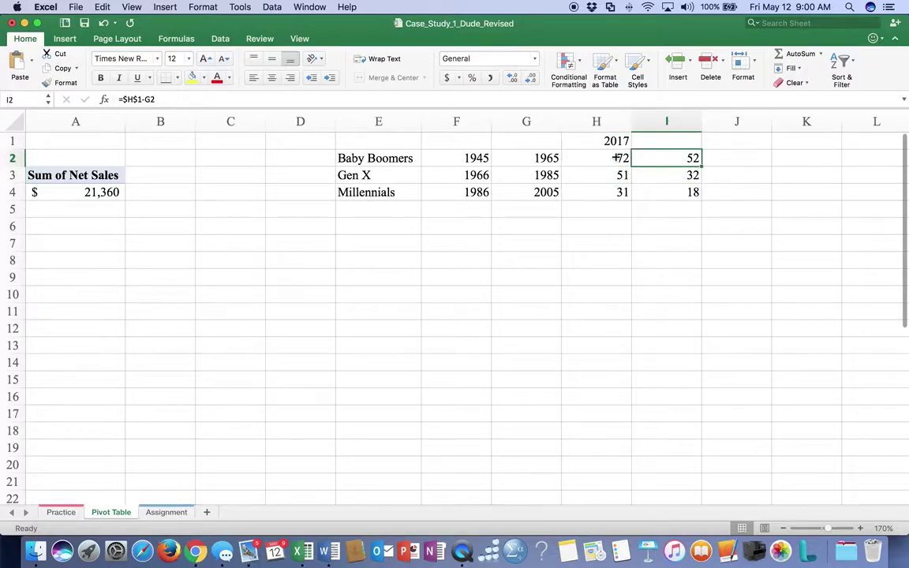
left_click(618, 157)
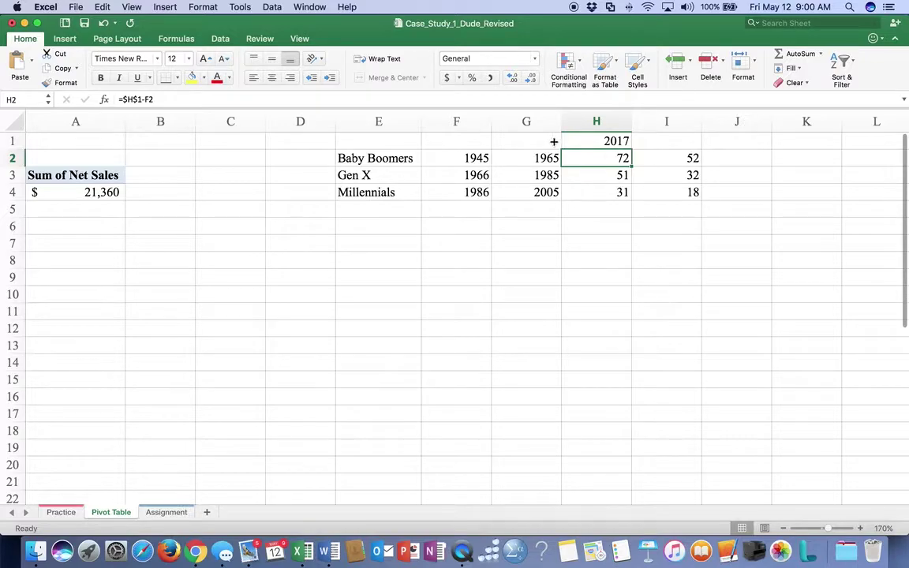
Add the Age field to the Net Sales pivot table's columns, allowing it to replace the contents of the destination cells
left_click(108, 193)
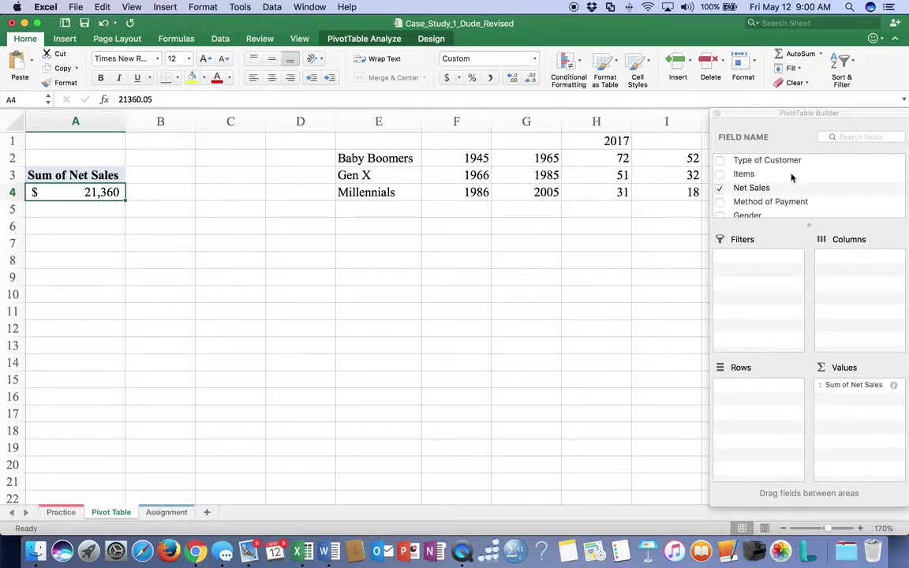
scroll(791, 178, "down", 3)
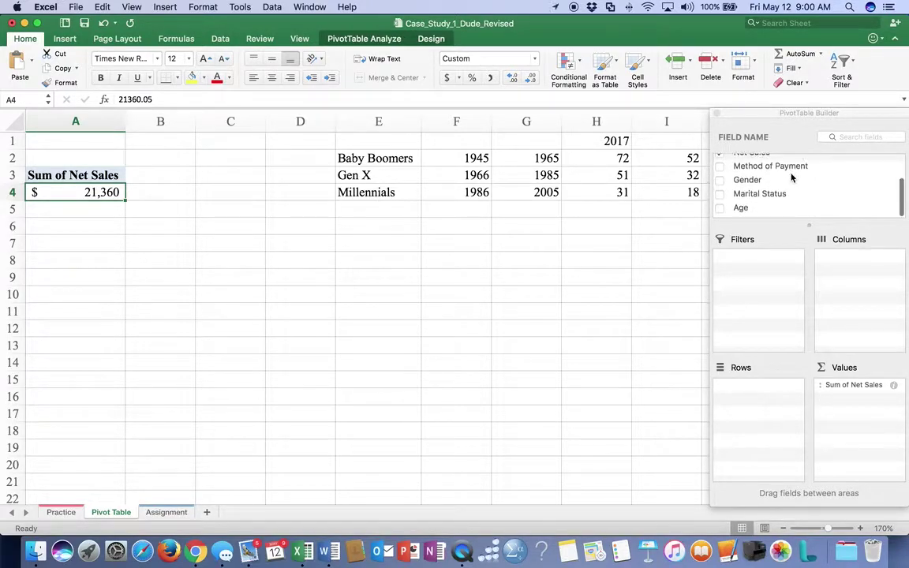
left_click(738, 209)
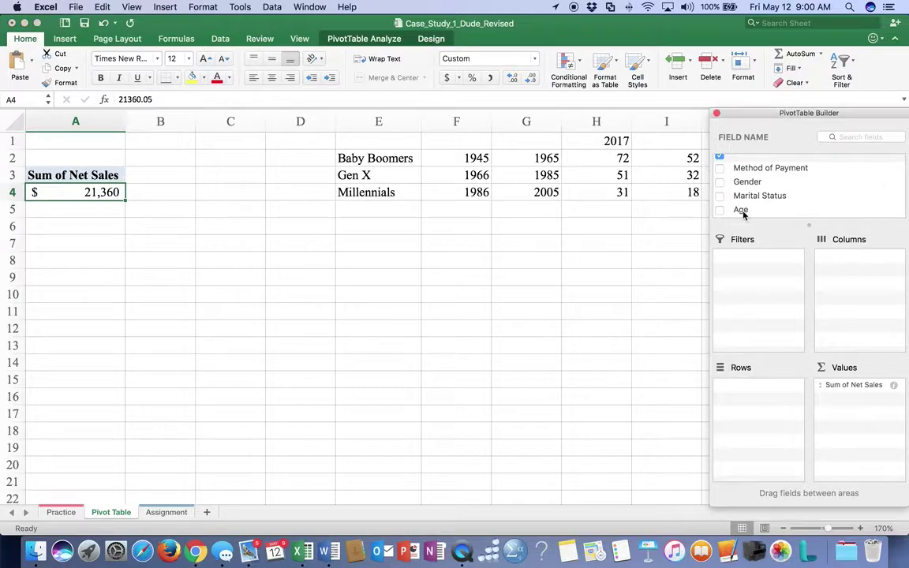
left_click(742, 211)
left_click_drag(742, 212, 846, 262)
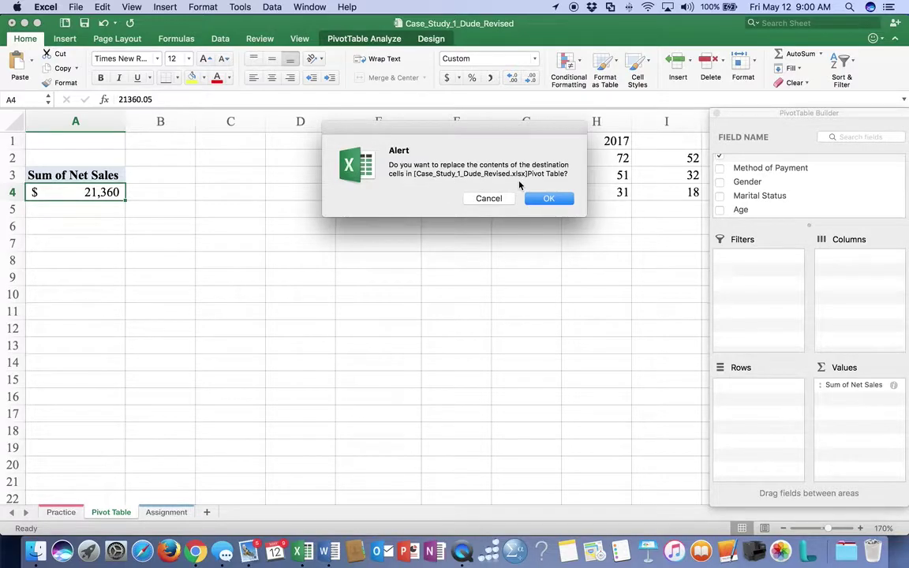
left_click(556, 203)
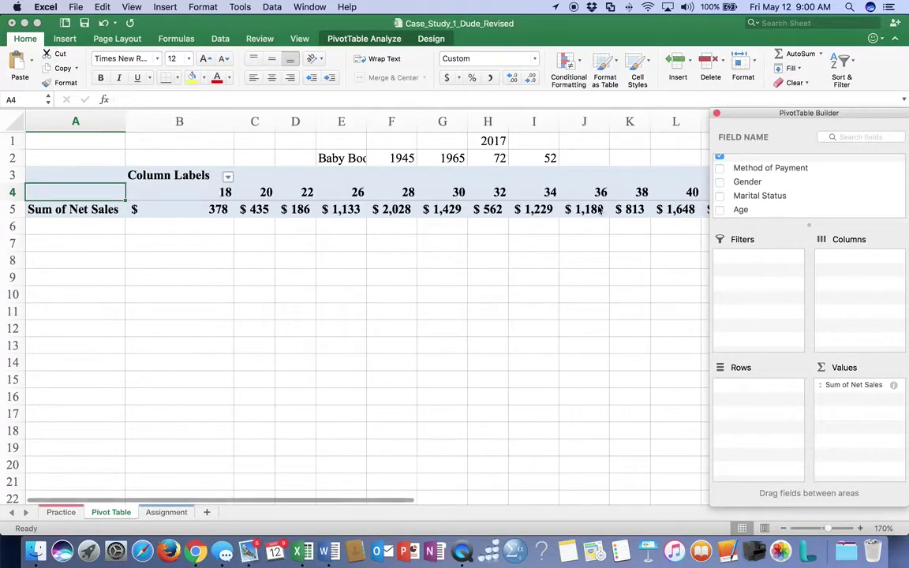
Clear the leftover generation table cells in E1:I2 above the pivot table
left_click(501, 158)
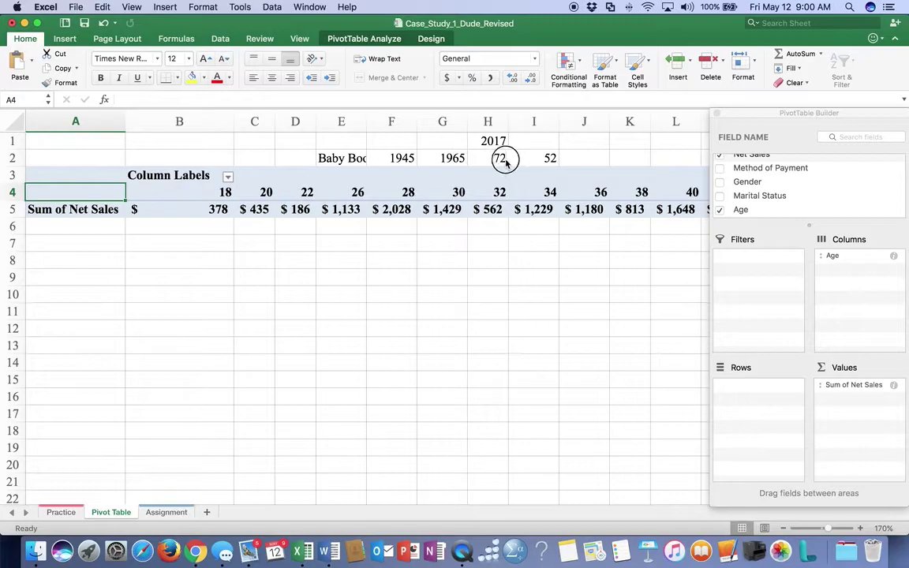
left_click_drag(348, 140, 536, 160)
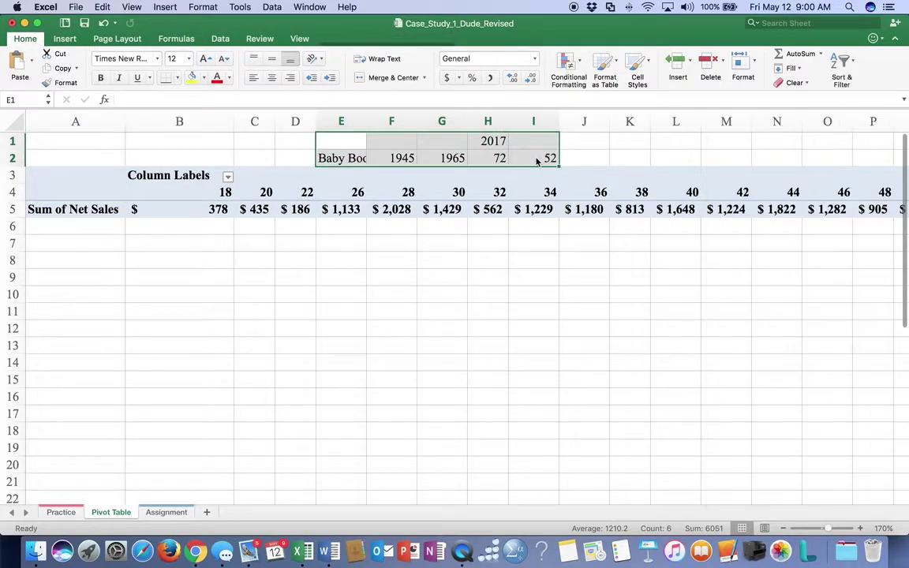
key("Delete")
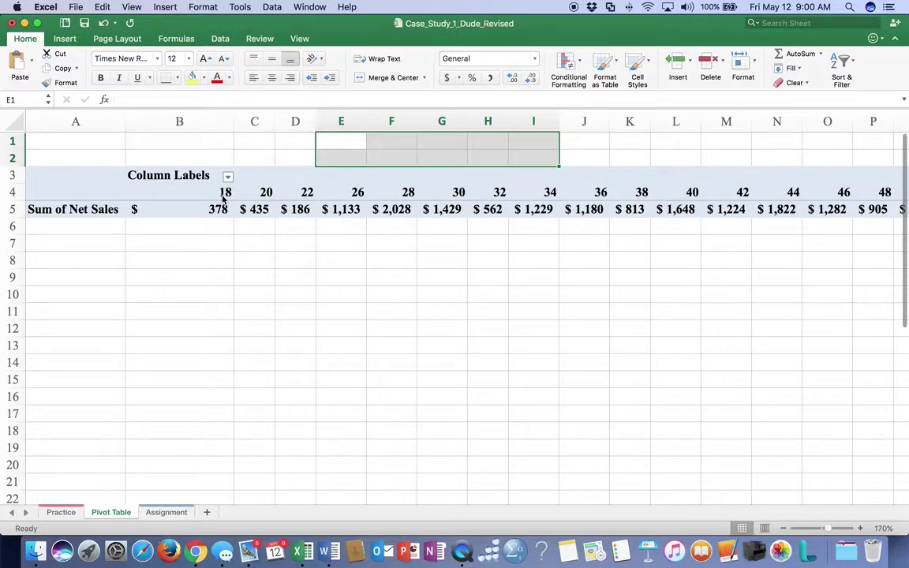
Group the pivot table's age columns starting at 18 and ending at 78, in intervals of 20
scroll(223, 199, "right", 10)
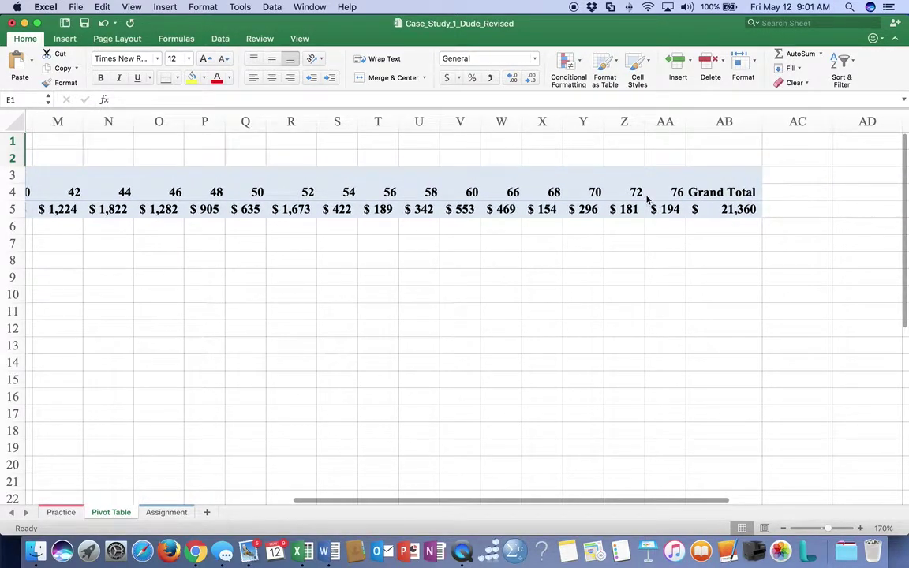
scroll(645, 199, "left", 1)
scroll(645, 199, "left", 10)
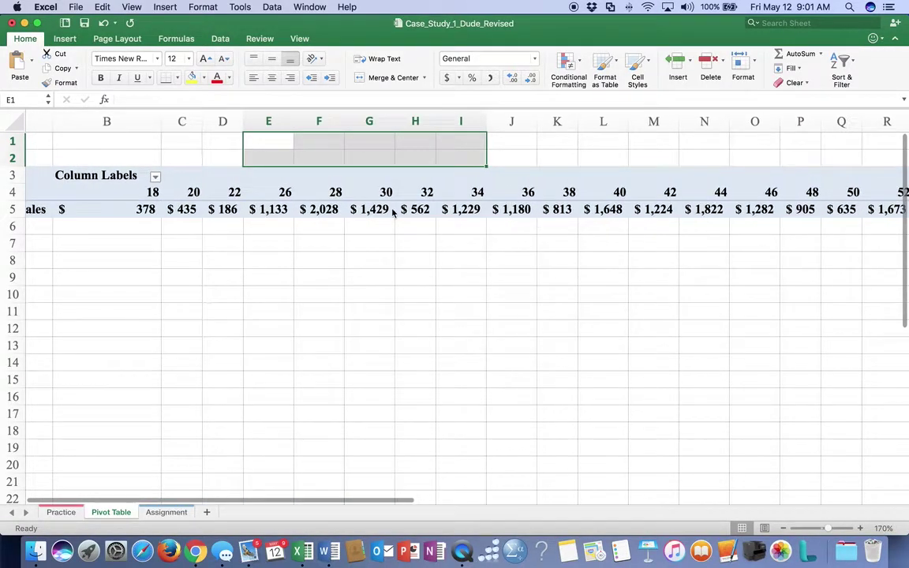
right_click(152, 194)
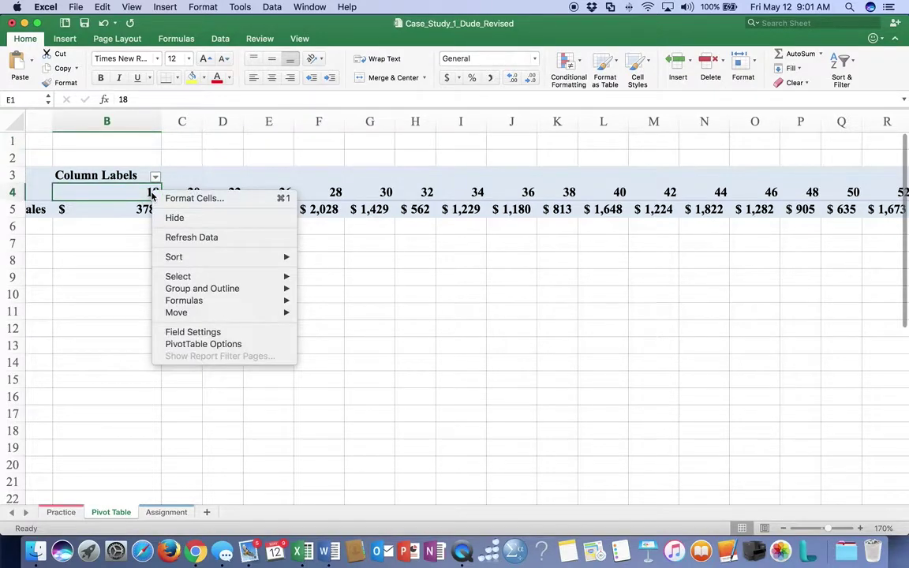
mouse_move(207, 289)
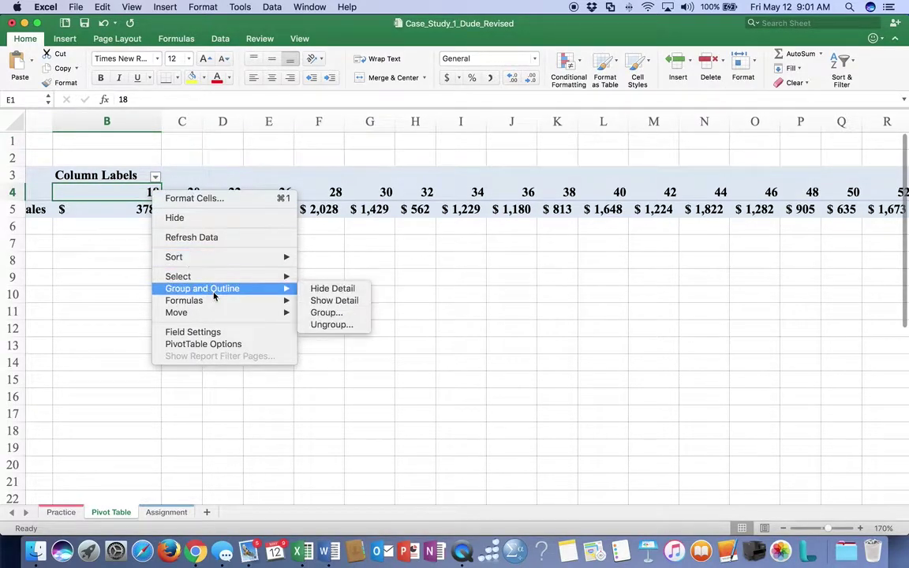
left_click(347, 317)
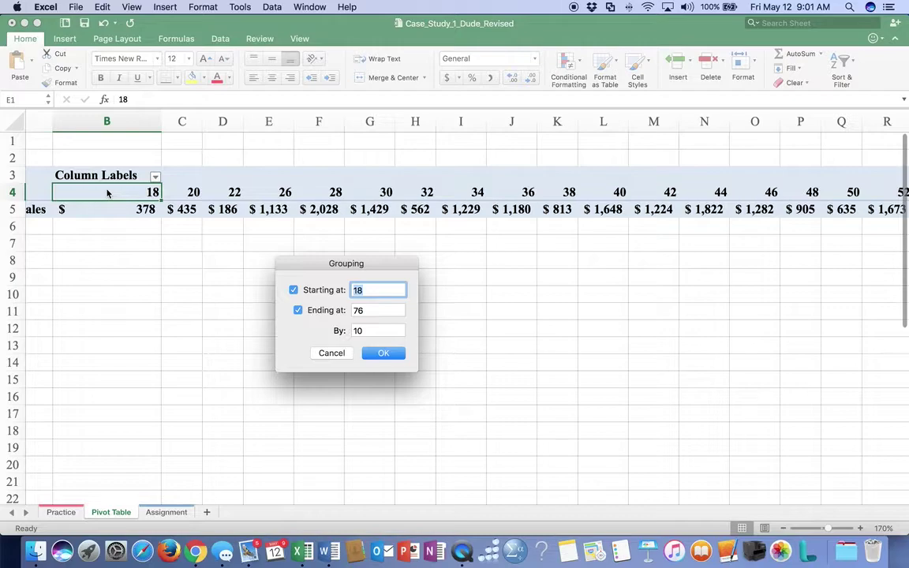
double_click(352, 310)
type("78")
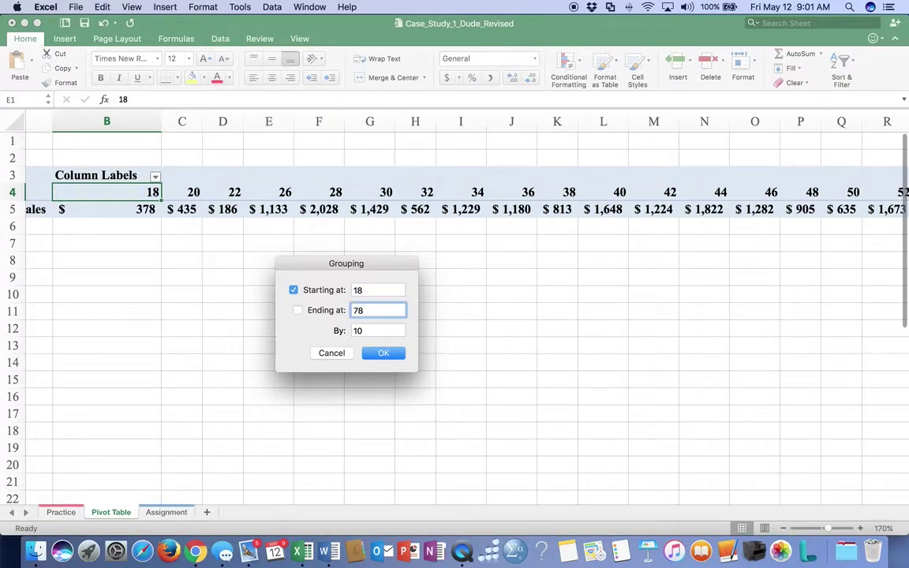
double_click(379, 329)
type("20")
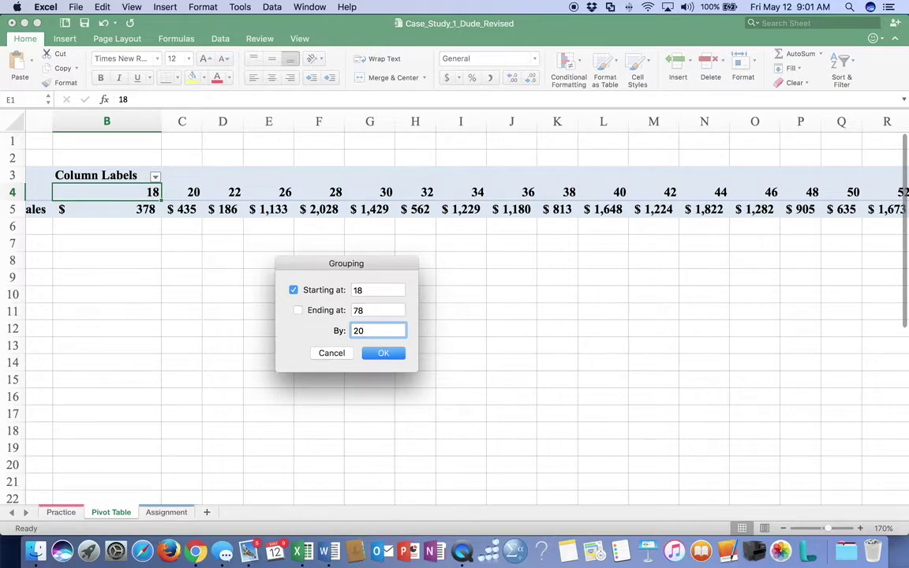
left_click(387, 358)
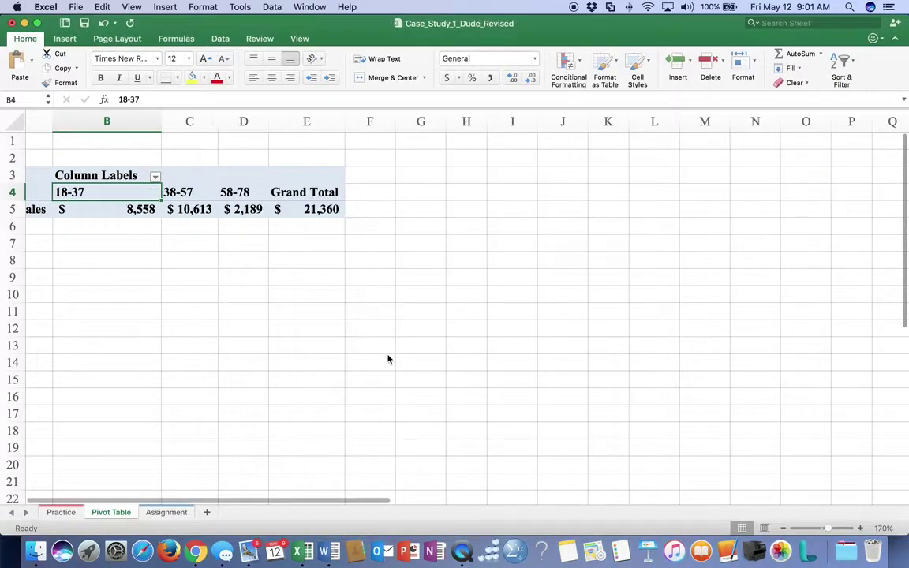
Rename the age group labels 18-37, 38-57 and 58-78 as Millennials, Gen X and Baby Boomers
scroll(103, 221, "left", 3)
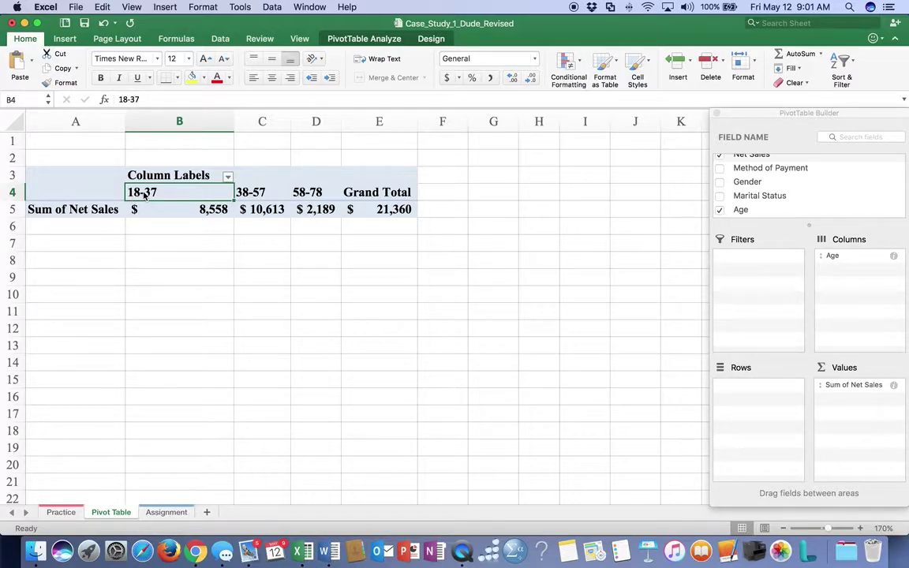
type("Millenia")
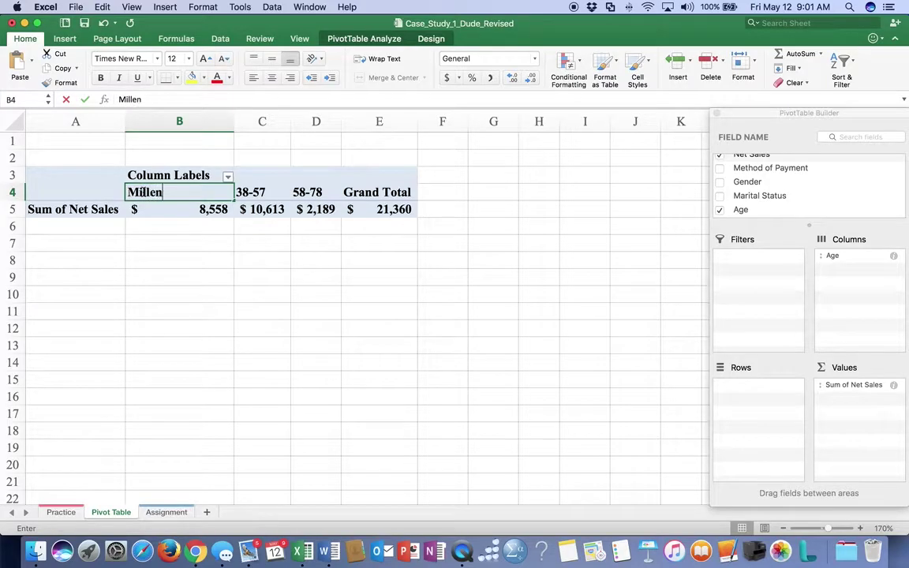
key("BackSpace")
key("BackSpace")
type("nials")
key("Tab")
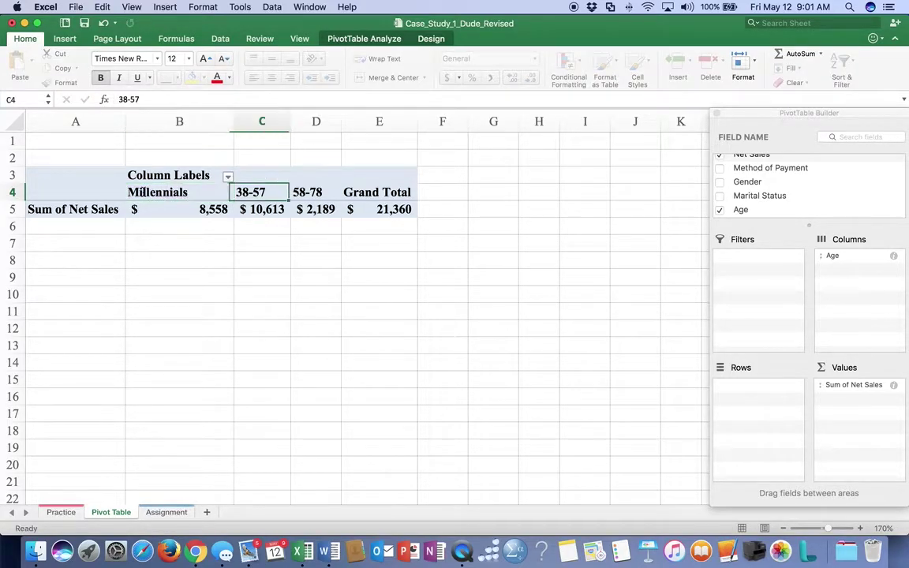
type("Gen X")
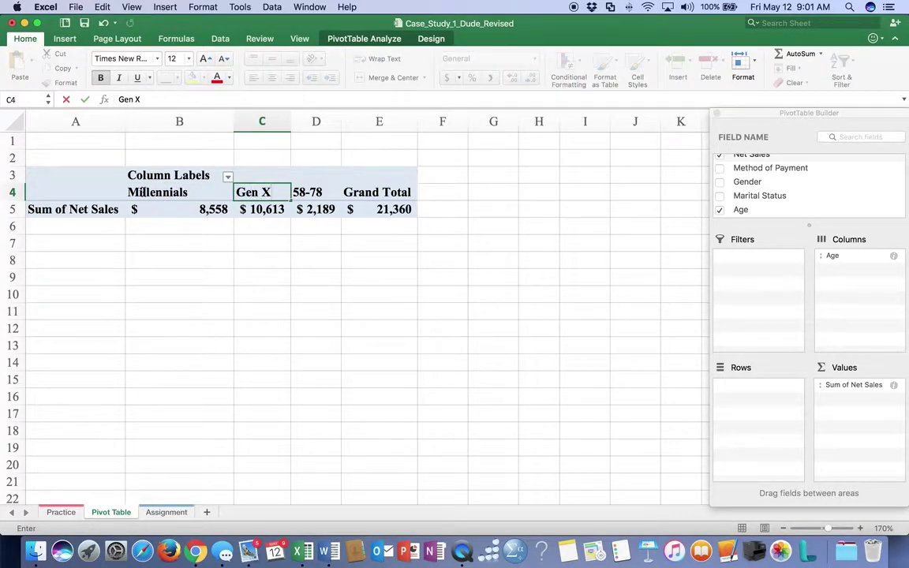
key("Tab")
type("Baby")
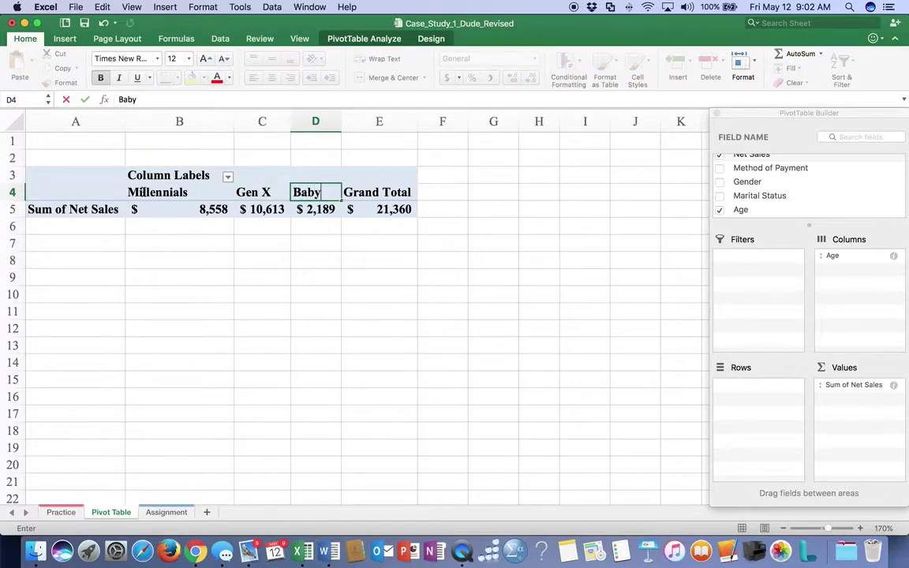
type(" Boomers")
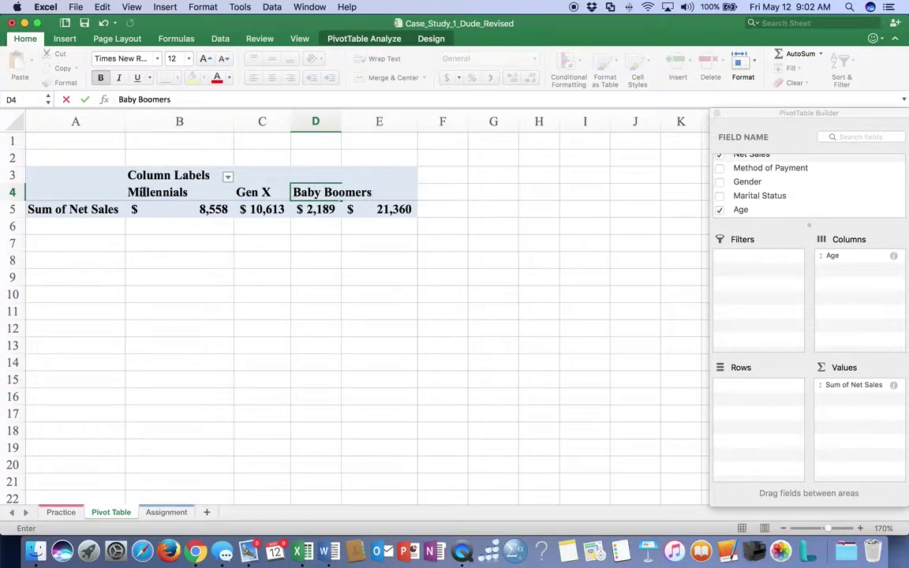
left_click(179, 209)
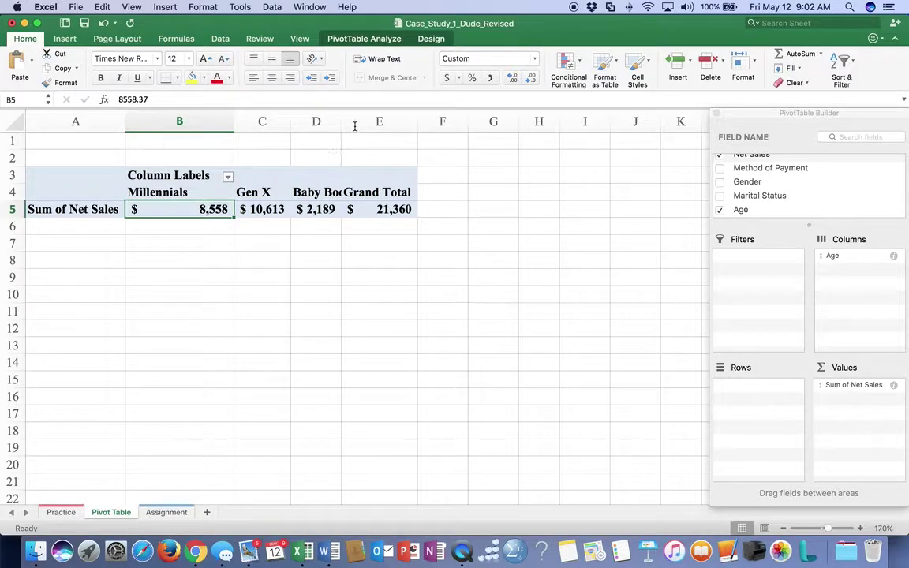
Widen column D to about 11.83 so the Baby Boomers heading fits
left_click_drag(342, 125, 372, 124)
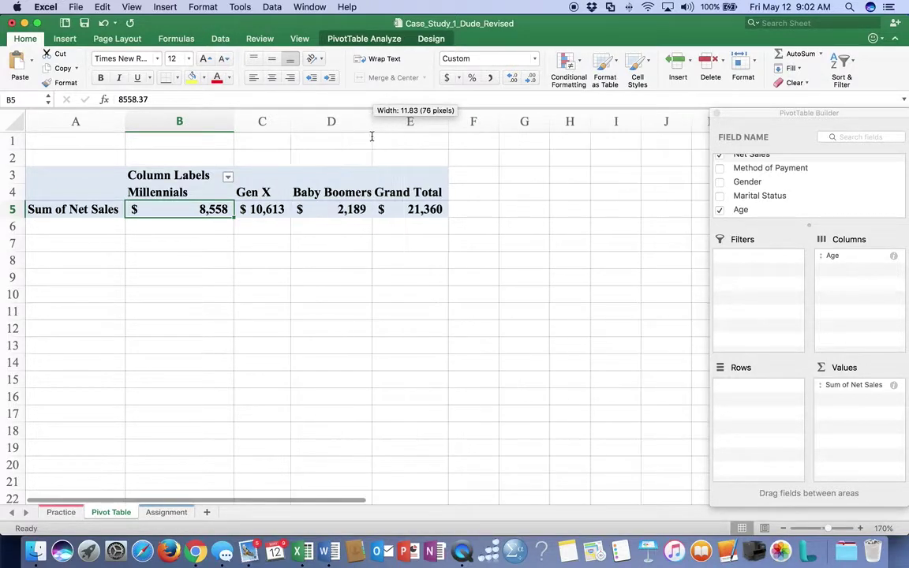
left_click(341, 260)
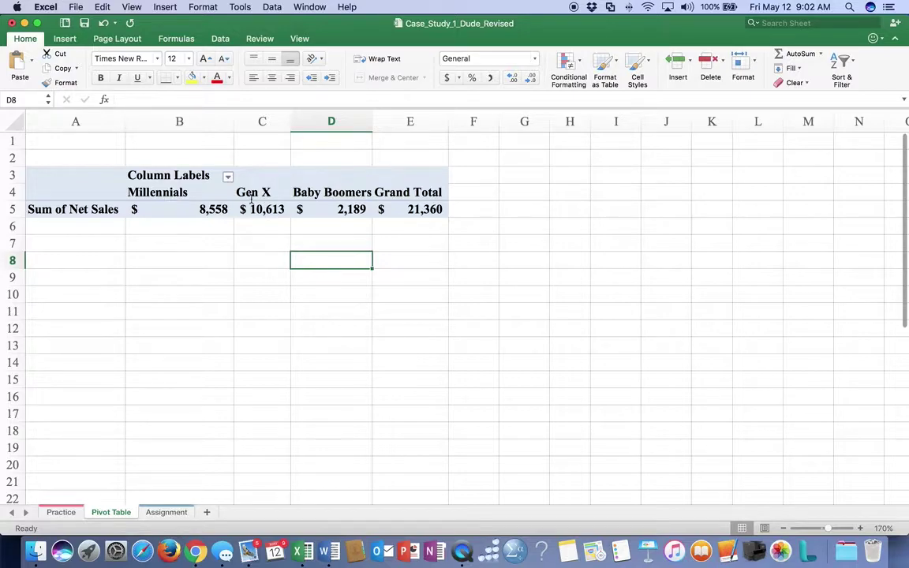
Add the Gender field to the rows of the Net Sales pivot table
left_click(152, 194)
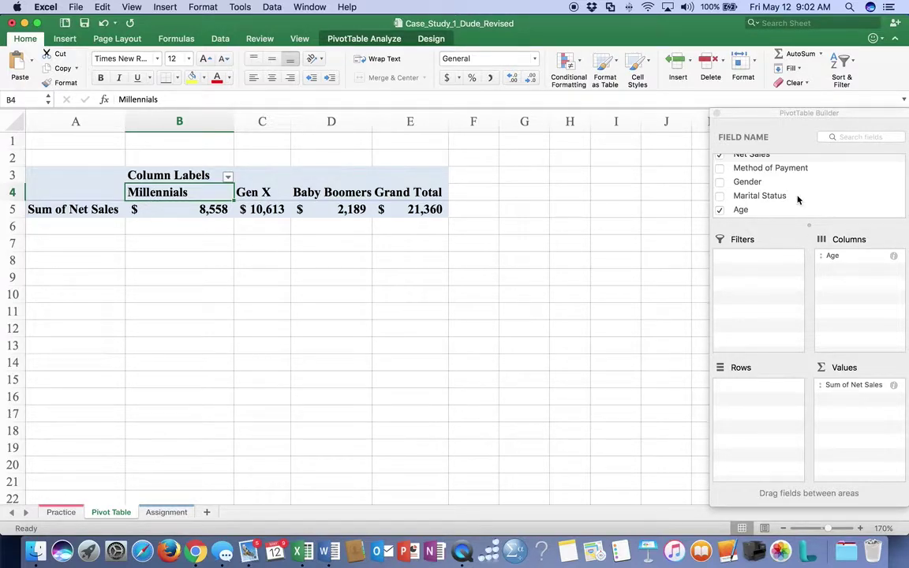
left_click(748, 187)
left_click_drag(748, 186, 757, 396)
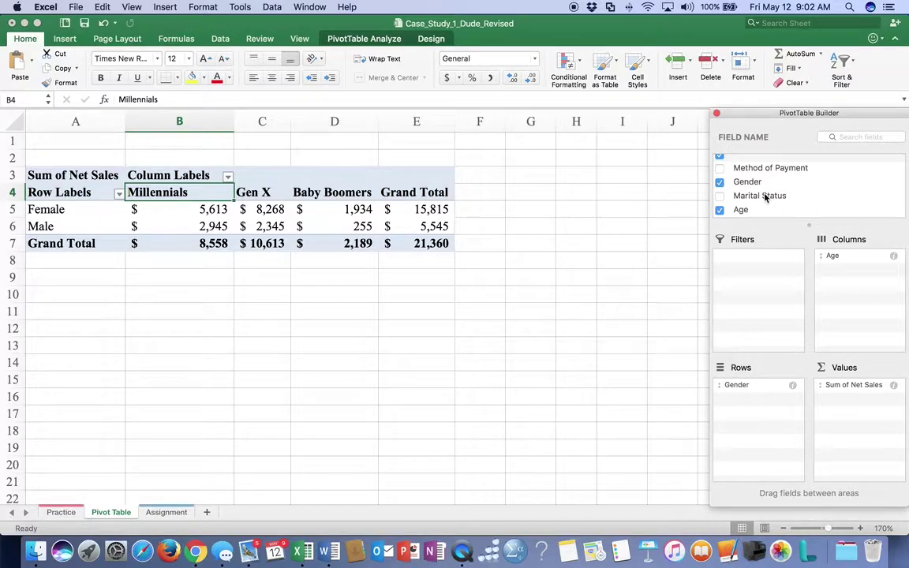
Try Marital Status as a second row field below Gender and take it back out of the pivot table
left_click_drag(765, 198, 758, 402)
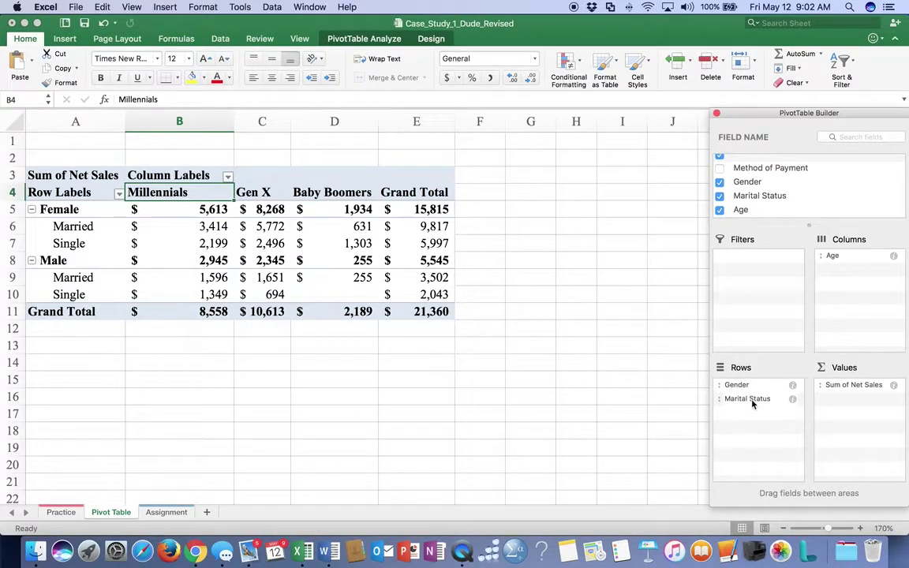
left_click_drag(746, 404, 779, 182)
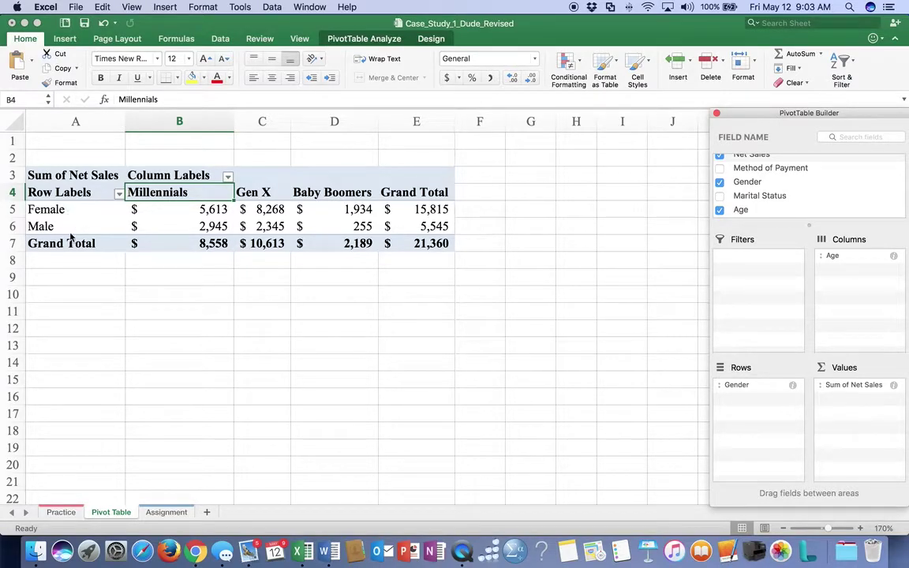
Insert a recommended Stacked Column chart from A4:D6, move it up beside column A and enlarge it down to row 20
left_click(77, 193)
left_click_drag(76, 193, 345, 226)
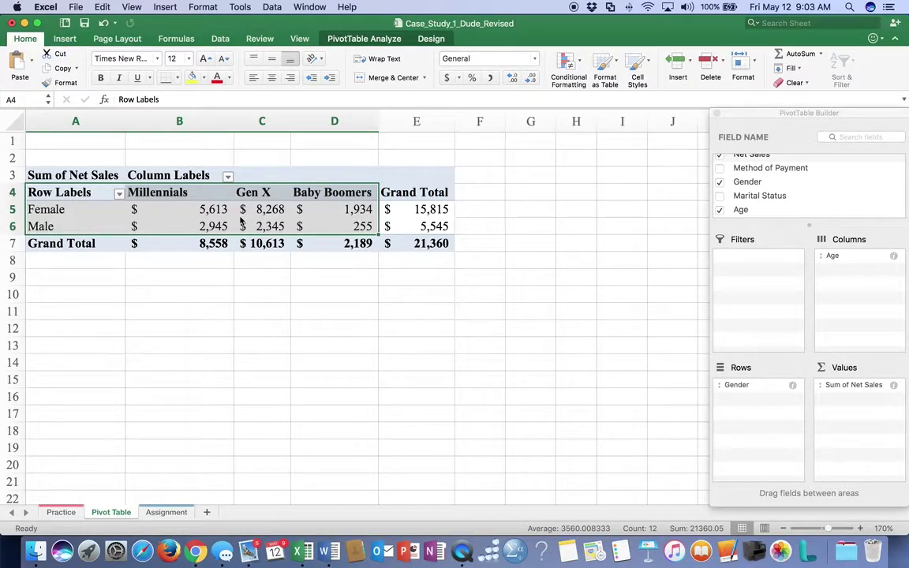
left_click(76, 44)
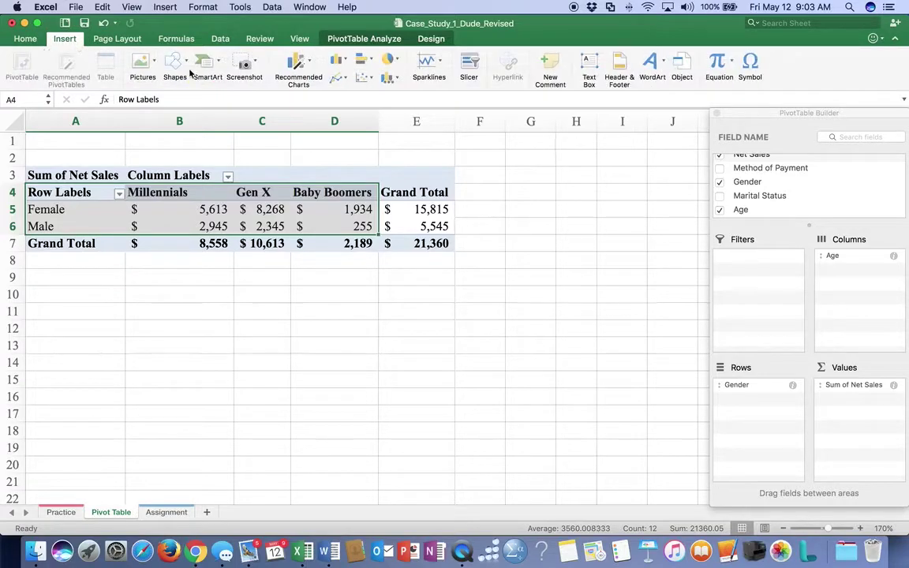
left_click(300, 64)
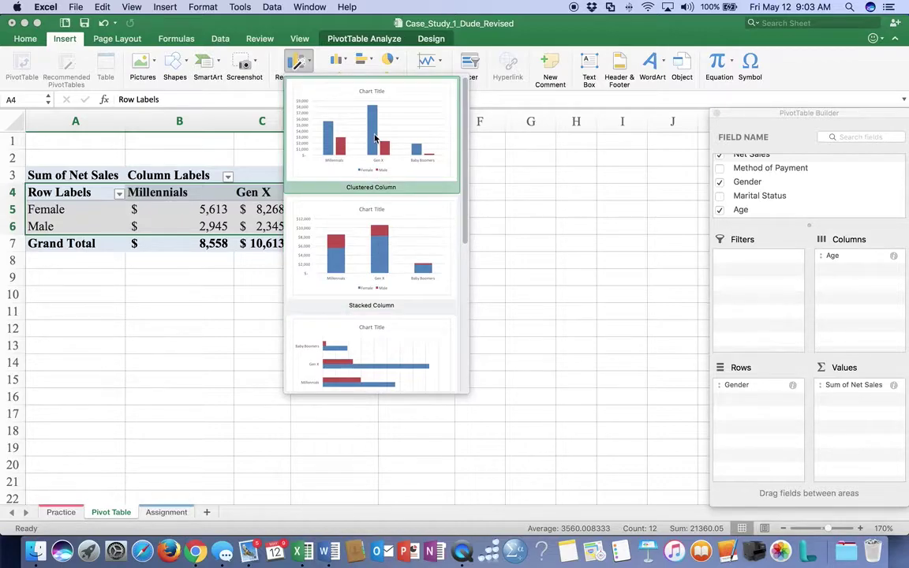
scroll(360, 281, "down", 5)
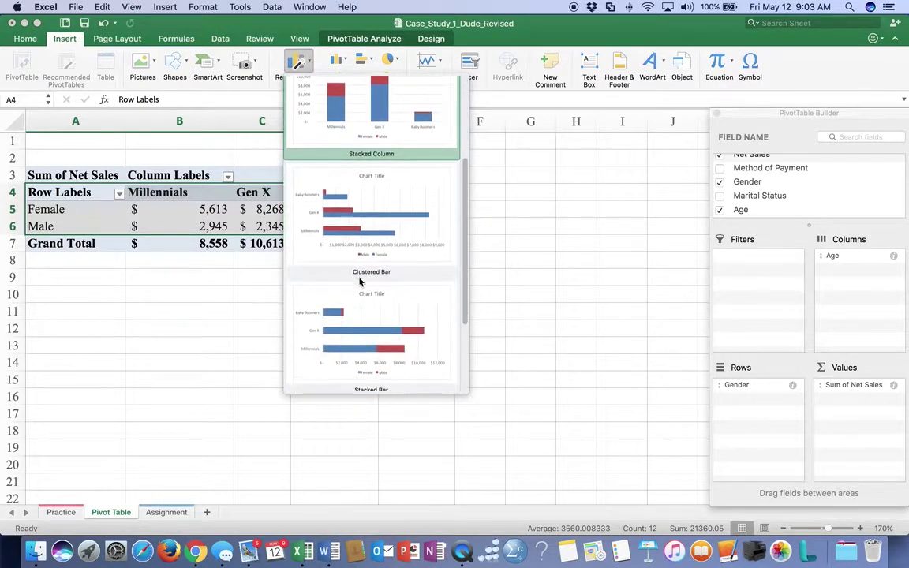
scroll(360, 281, "up", 5)
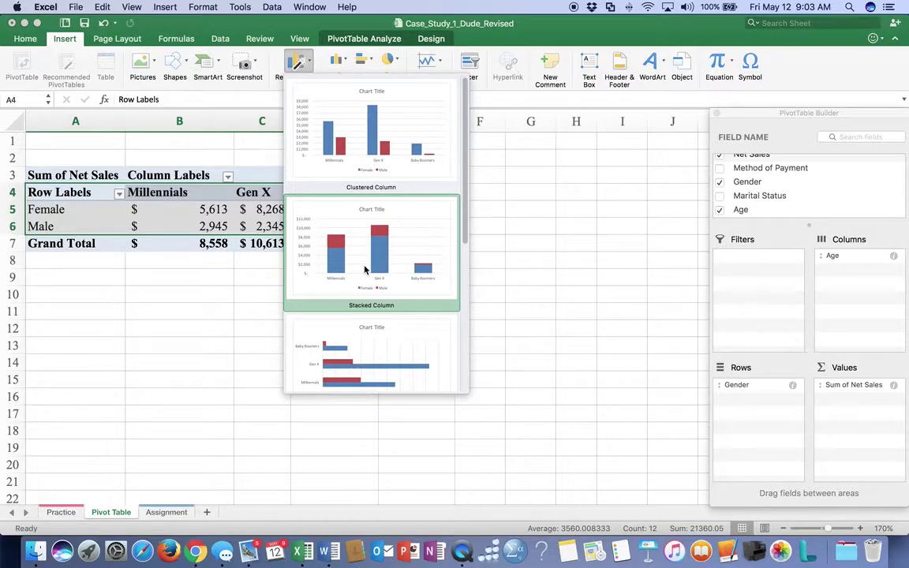
left_click(365, 269)
left_click_drag(384, 218, 199, 142)
left_click_drag(490, 376, 623, 463)
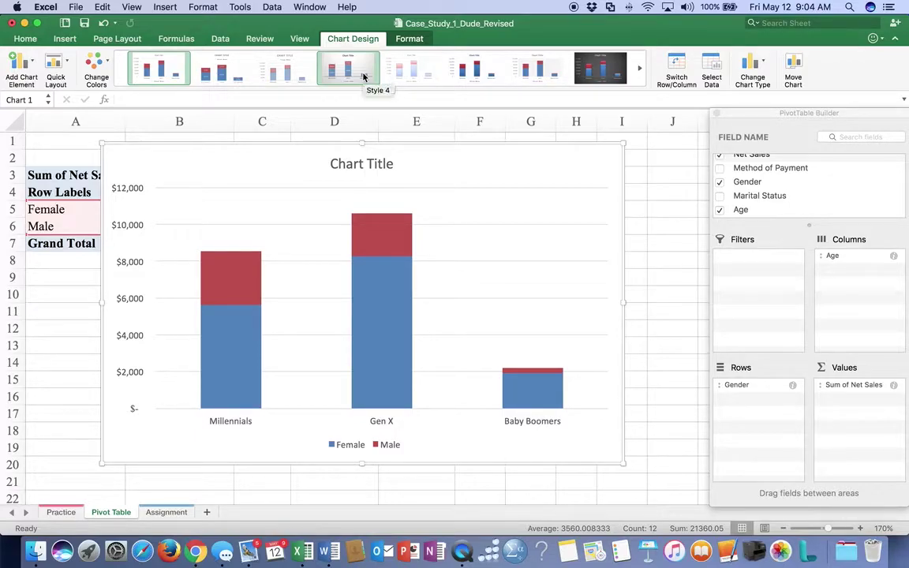
Try out several chart styles on the stacked column chart, including the dark-background one and the last three in the gallery
left_click(223, 73)
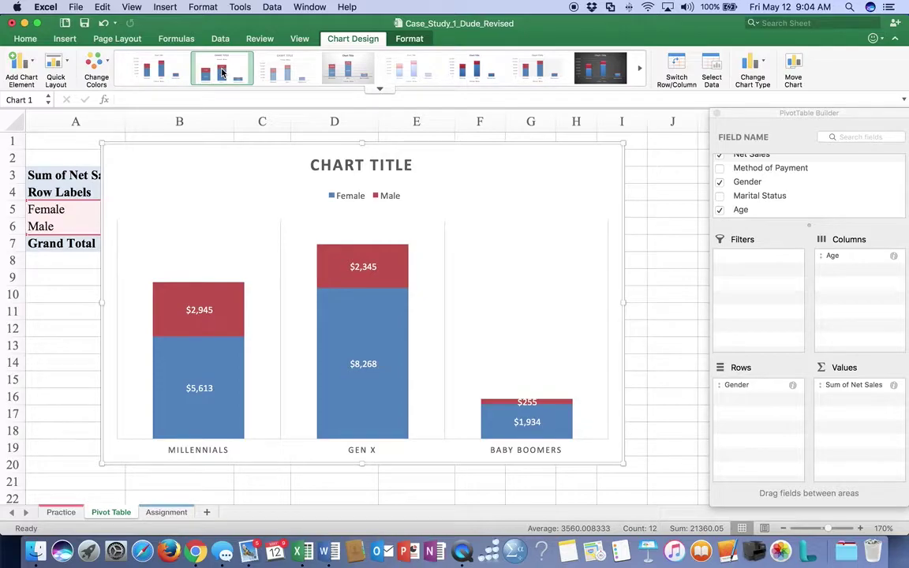
left_click(283, 72)
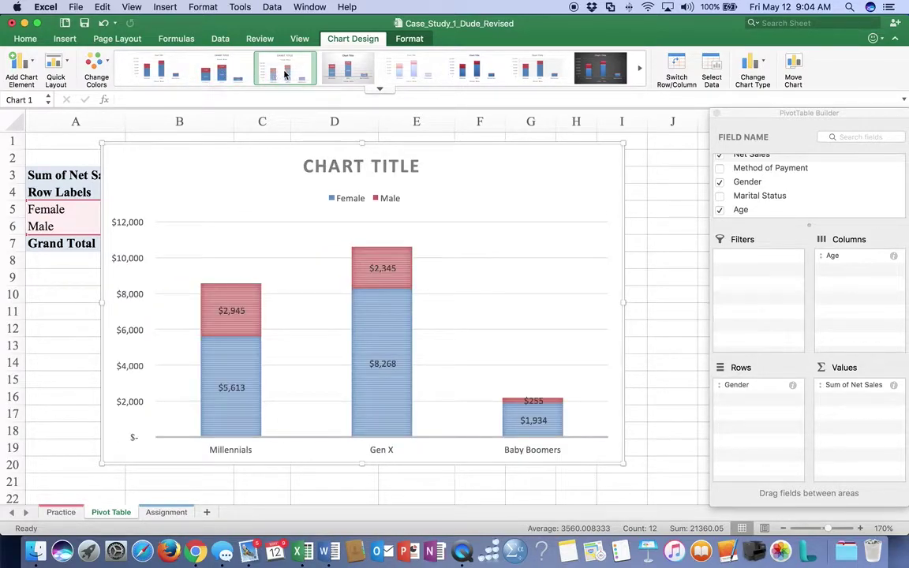
left_click(611, 74)
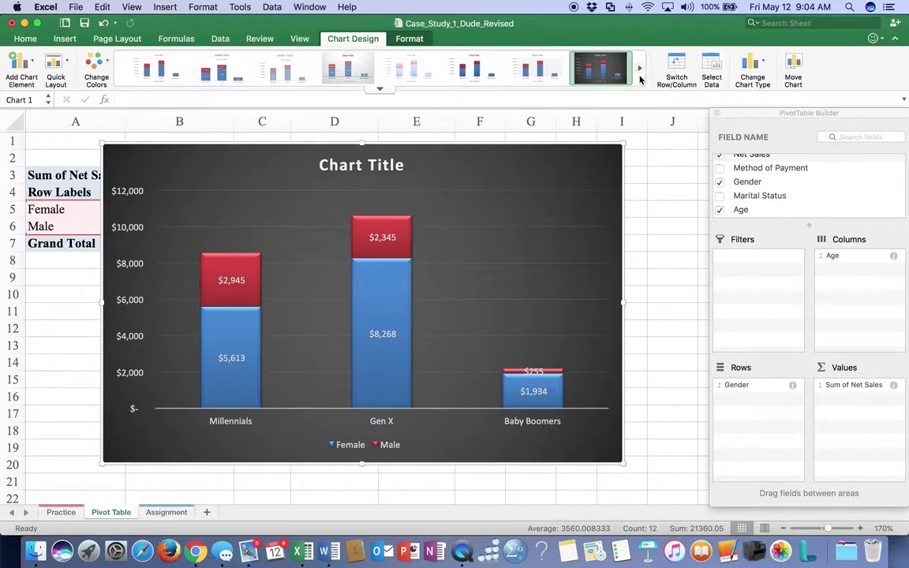
left_click(639, 70)
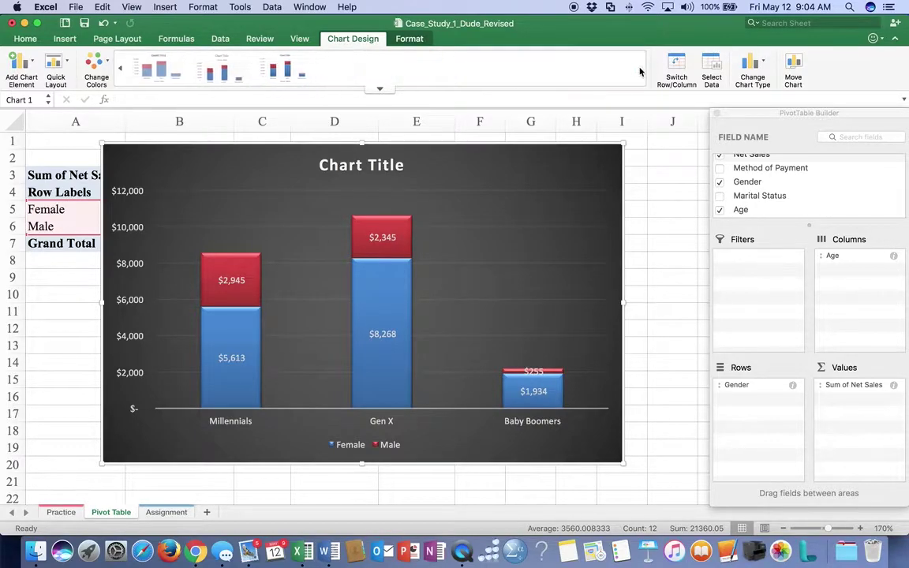
left_click(278, 75)
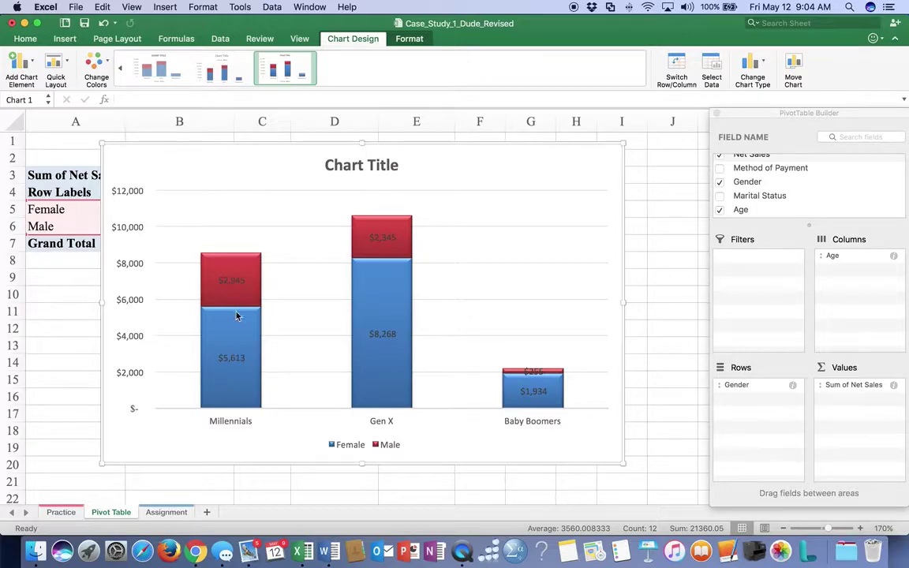
left_click(204, 66)
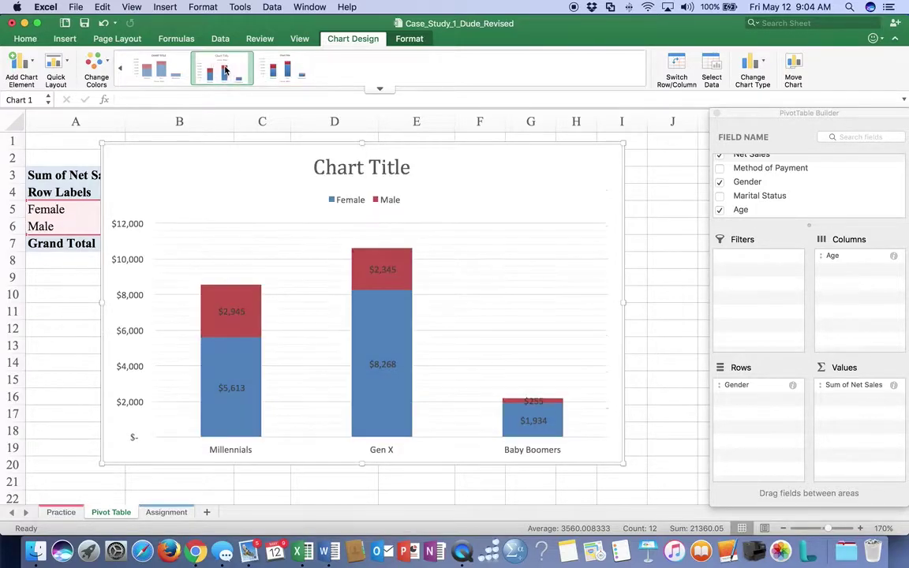
left_click(149, 73)
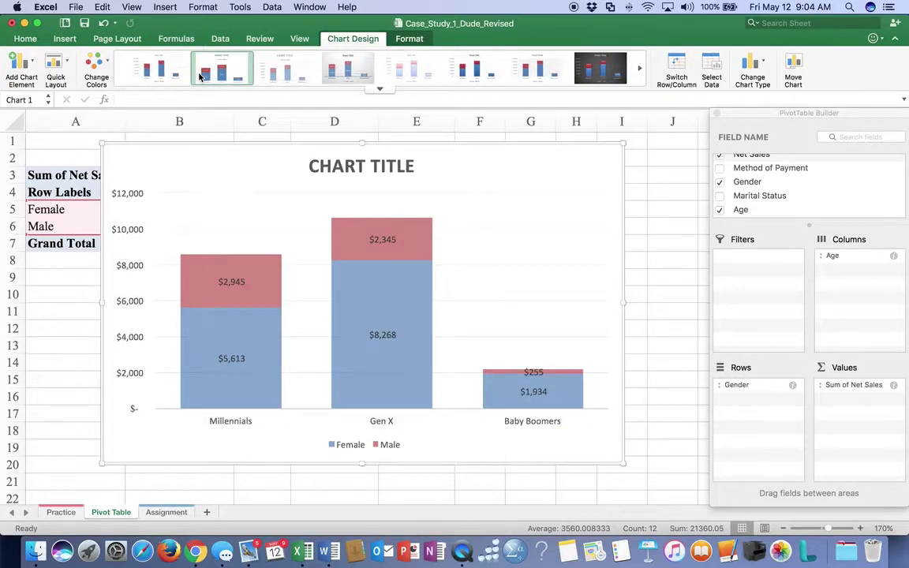
Compare Style 2 with the gray-background Style 4 and apply Style 2 to the stacked column chart
left_click(207, 74)
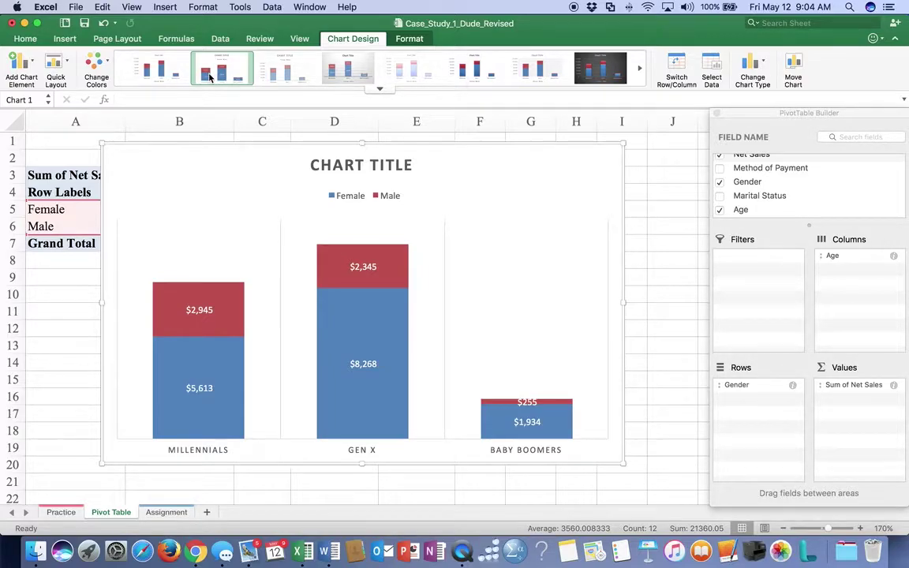
left_click(346, 68)
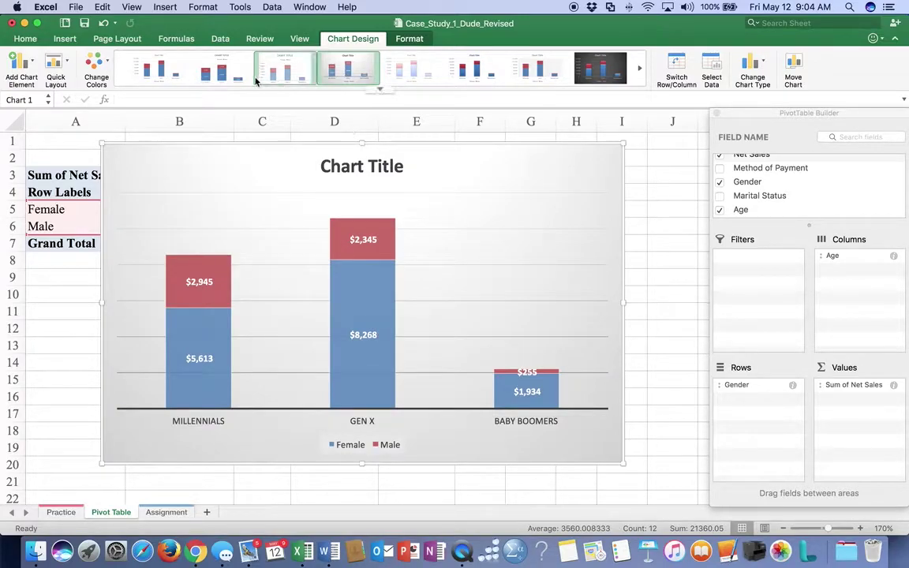
left_click(222, 69)
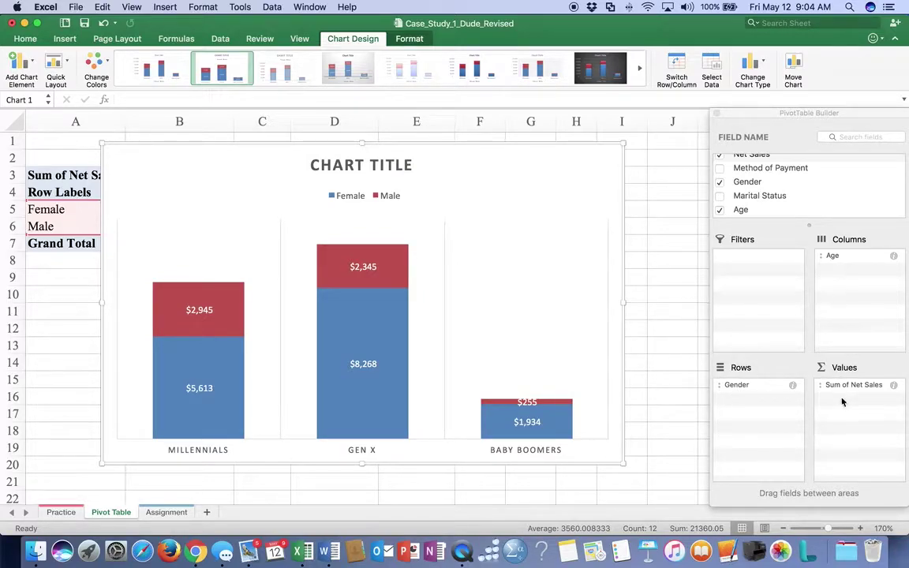
Replace the chart's placeholder title with "Net Sales By Gender and Age"
left_click(363, 165)
left_click(367, 165)
left_click_drag(368, 166, 415, 167)
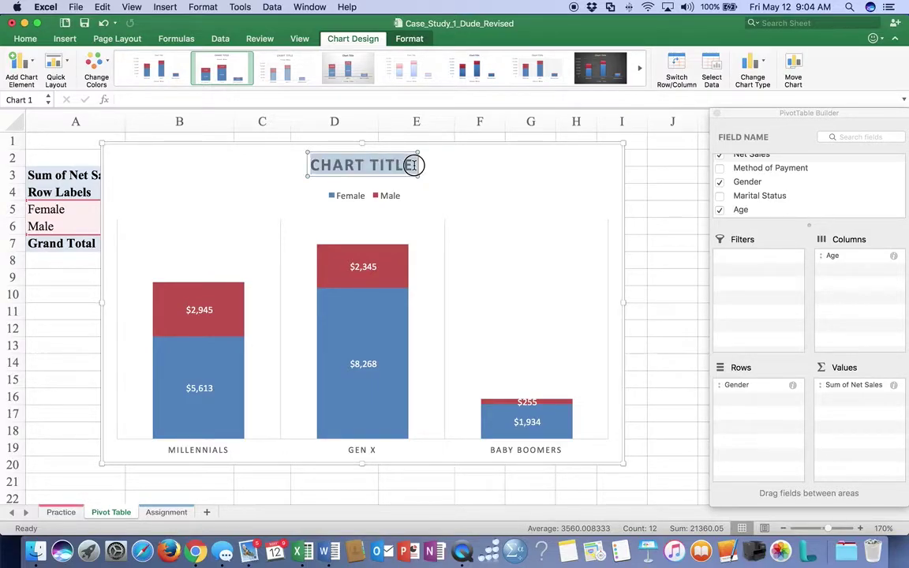
type("Net Sales")
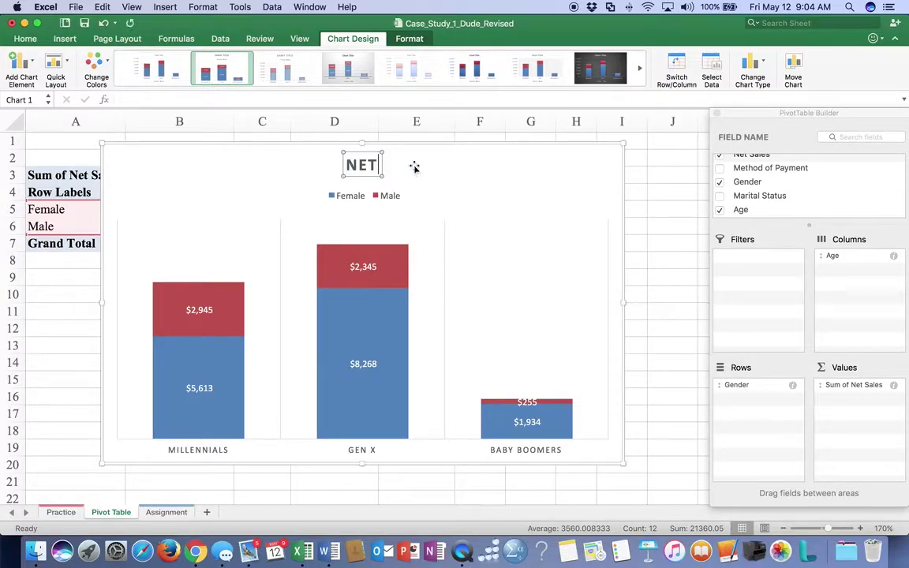
type(" By Gender and A")
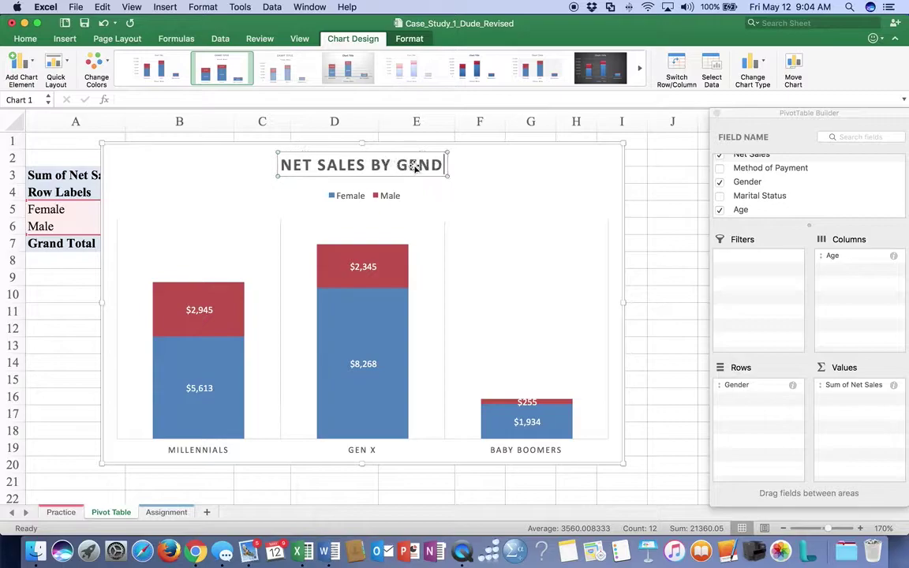
type("ge")
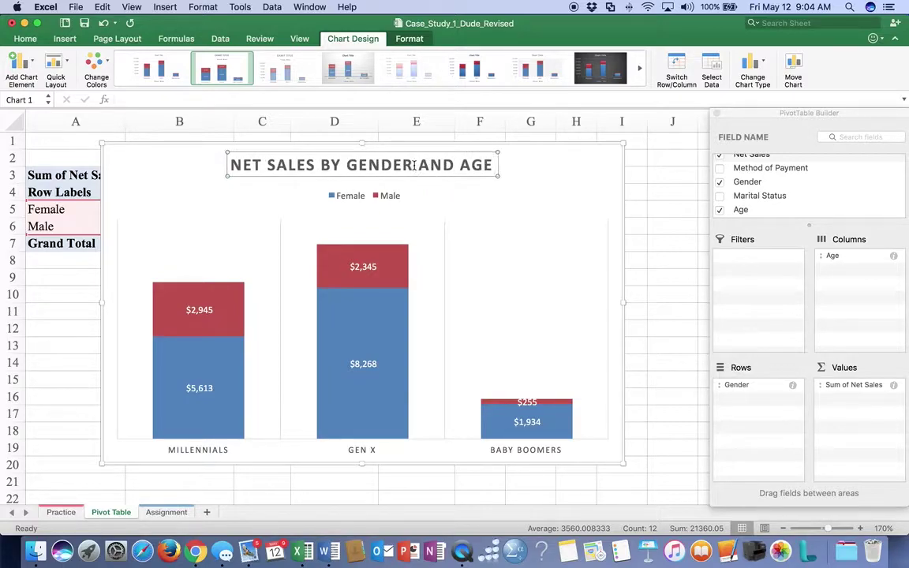
left_click(521, 171)
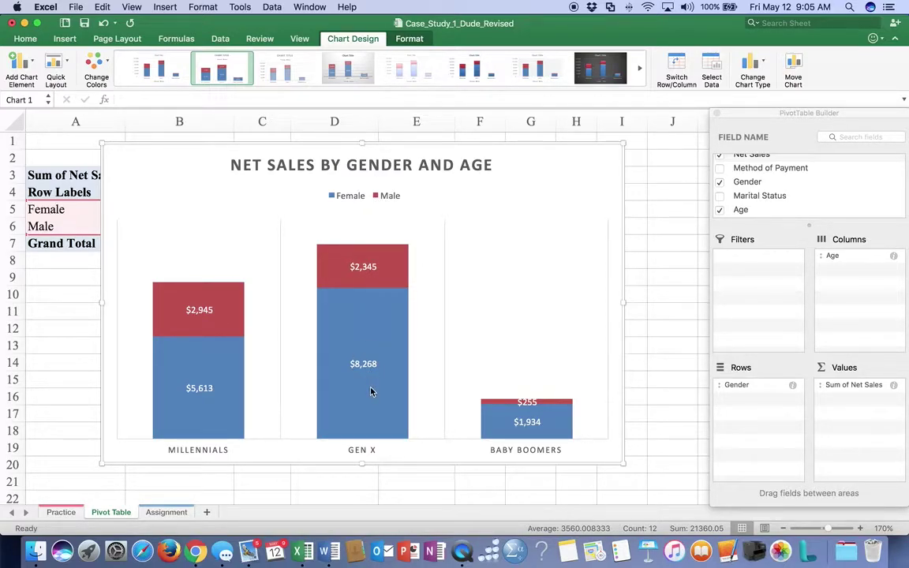
Copy the whole Net Sales chart and switch to Document2 in Word
right_click(567, 150)
left_click(609, 164)
mouse_move(332, 540)
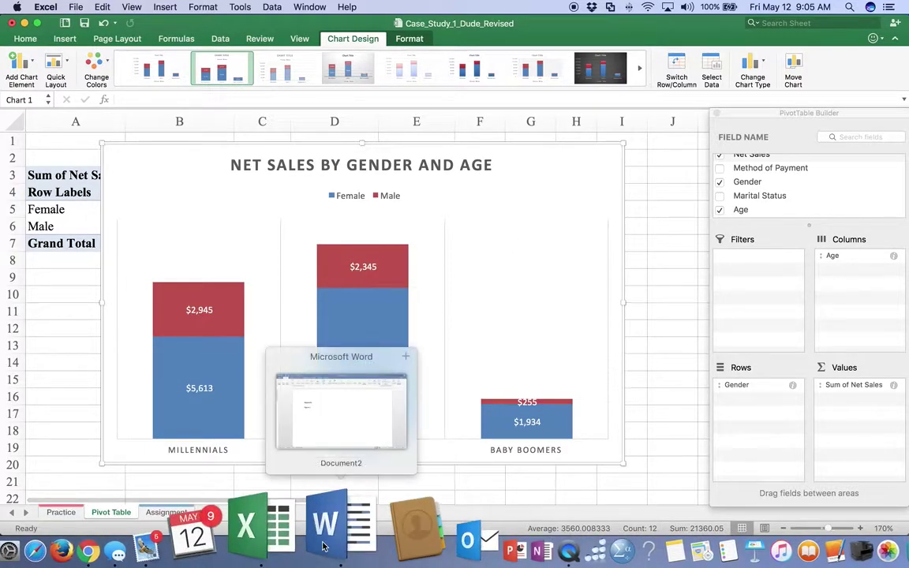
left_click(344, 444)
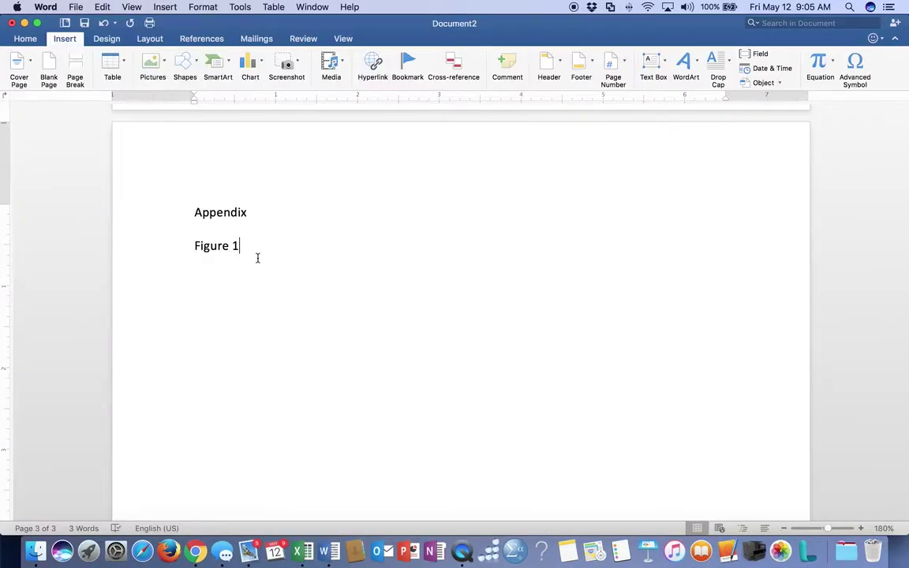
Complete the appendix caption as "Figure 1. Net sales demographics" and start a new line below it
type(". Net sales demogrpah")
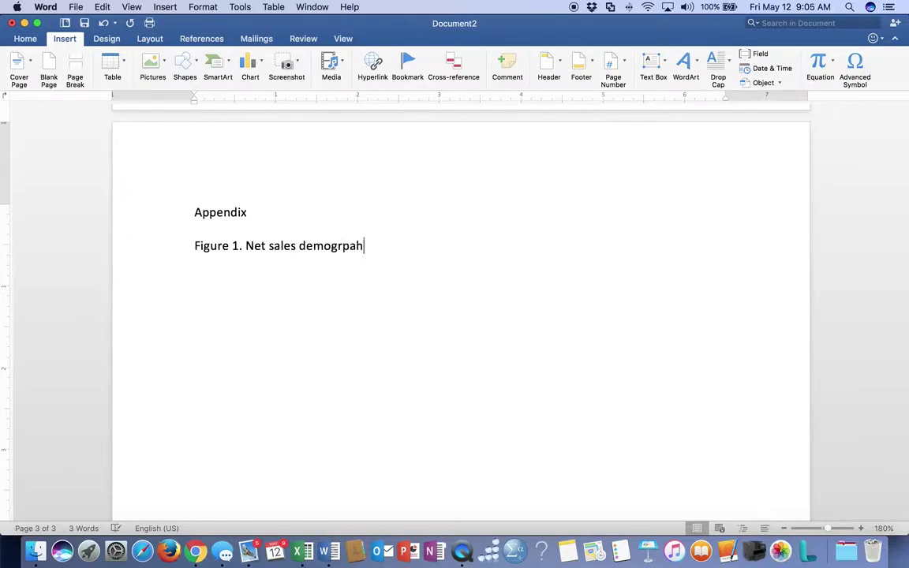
type("ic")
key("BackSpace")
key("BackSpace")
key("BackSpace")
key("BackSpace")
key("BackSpace")
type("aphics")
key("Return")
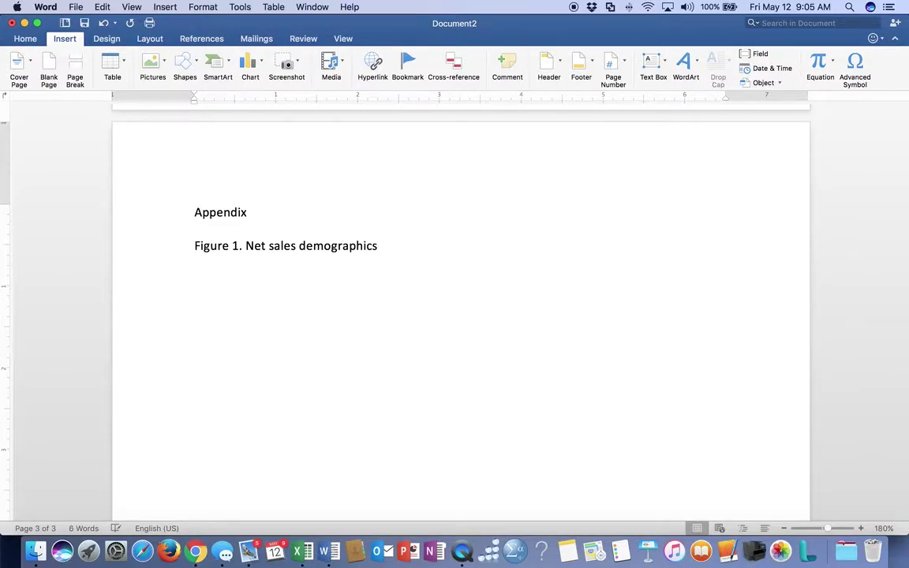
Paste the copied chart below the Figure 1 caption, using the Chart (Embedded Workbook) paste option
right_click(196, 278)
left_click(293, 314)
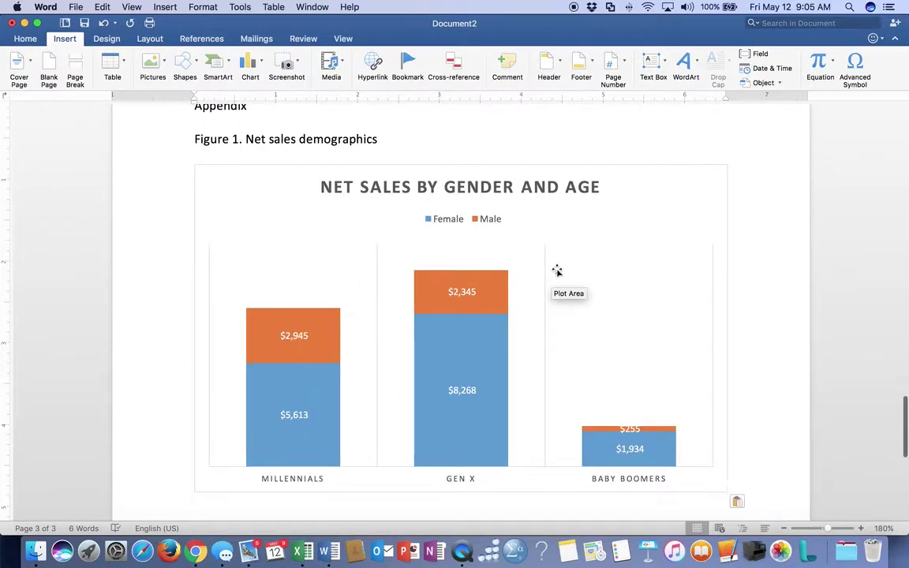
scroll(817, 295, "down", 2)
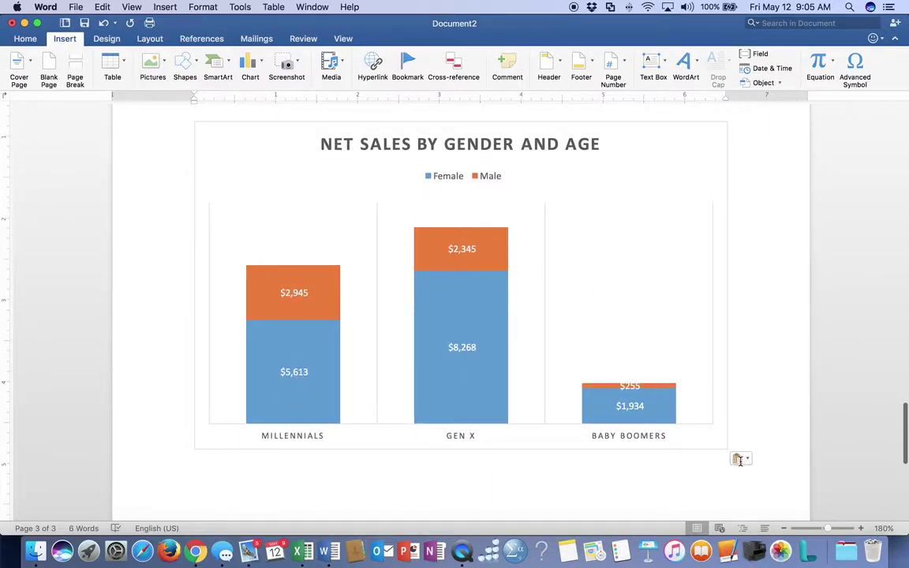
left_click(740, 459)
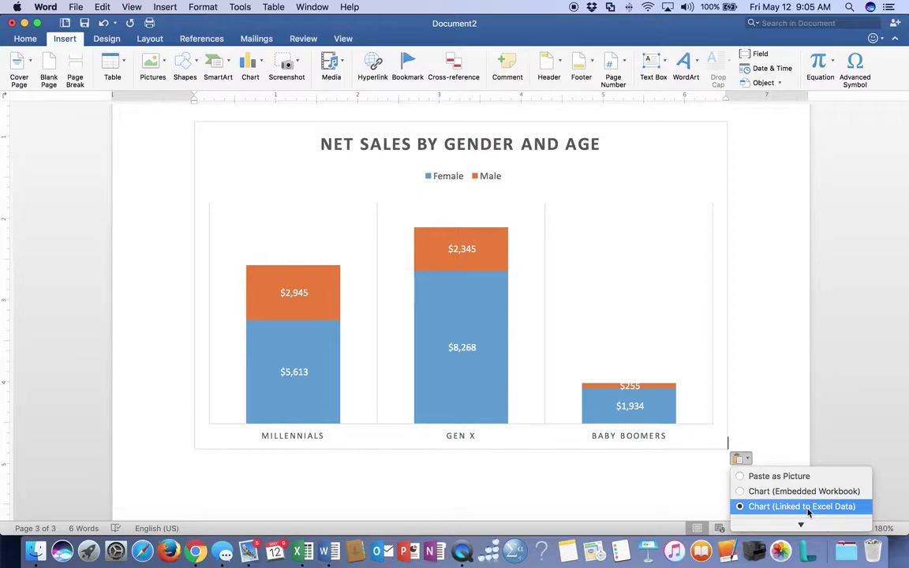
left_click(764, 493)
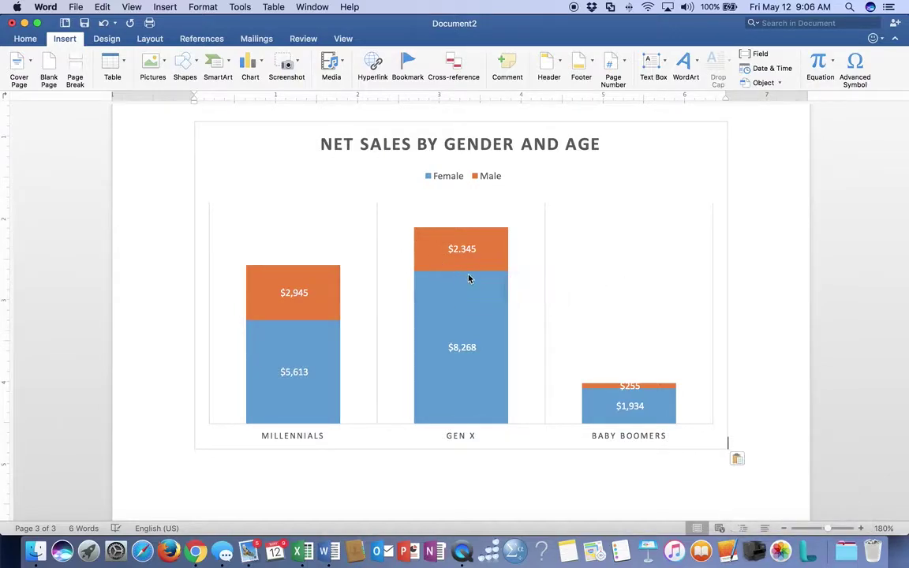
Reduce the Figure 1 chart's height to about 3.2 inches by raising its lower edge, keeping its full width
mouse_move(468, 277)
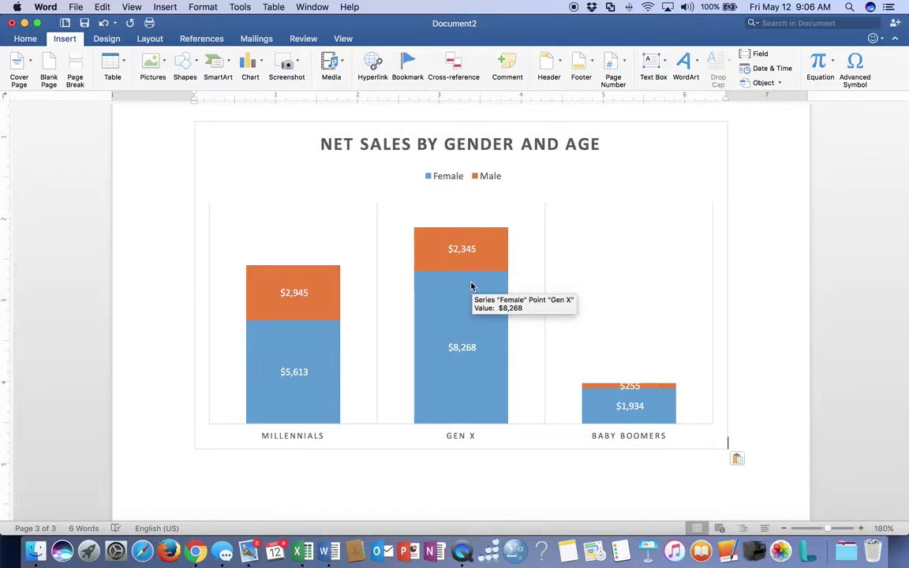
scroll(471, 277, "up", 3)
scroll(471, 278, "down", 4)
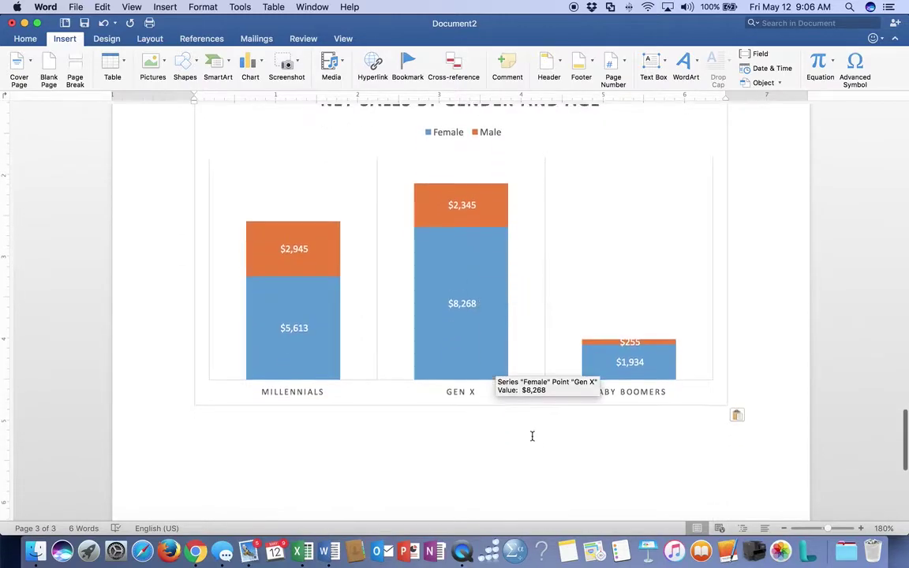
left_click(662, 276)
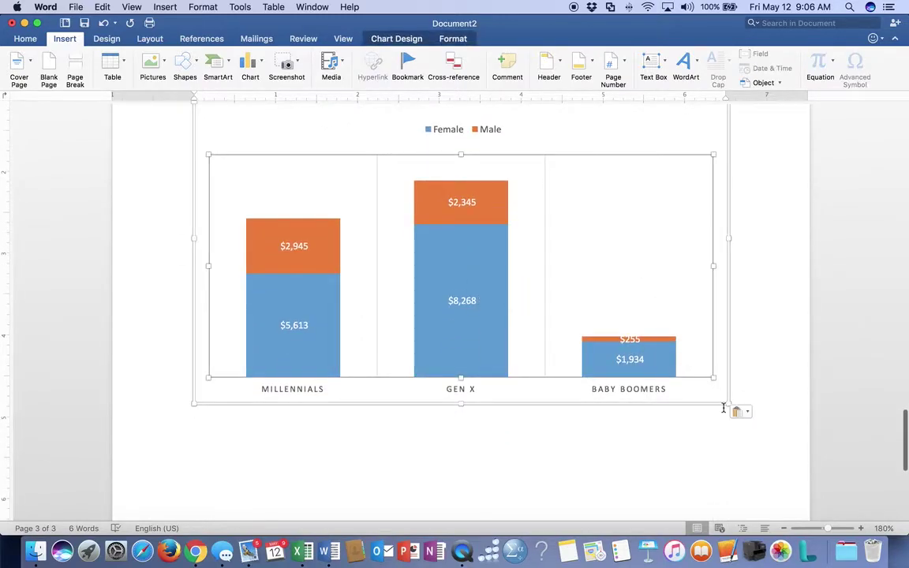
left_click(736, 410)
left_click(454, 406)
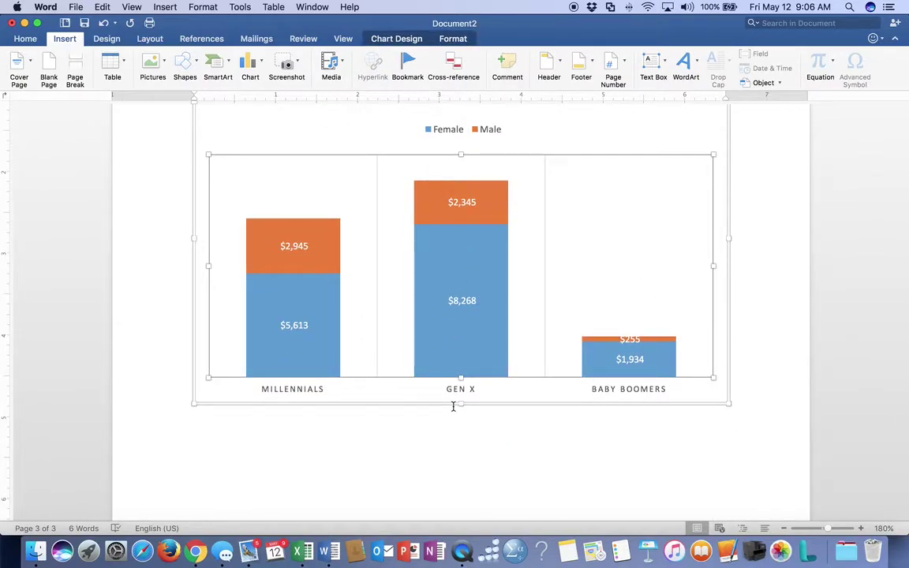
left_click_drag(461, 405, 463, 376)
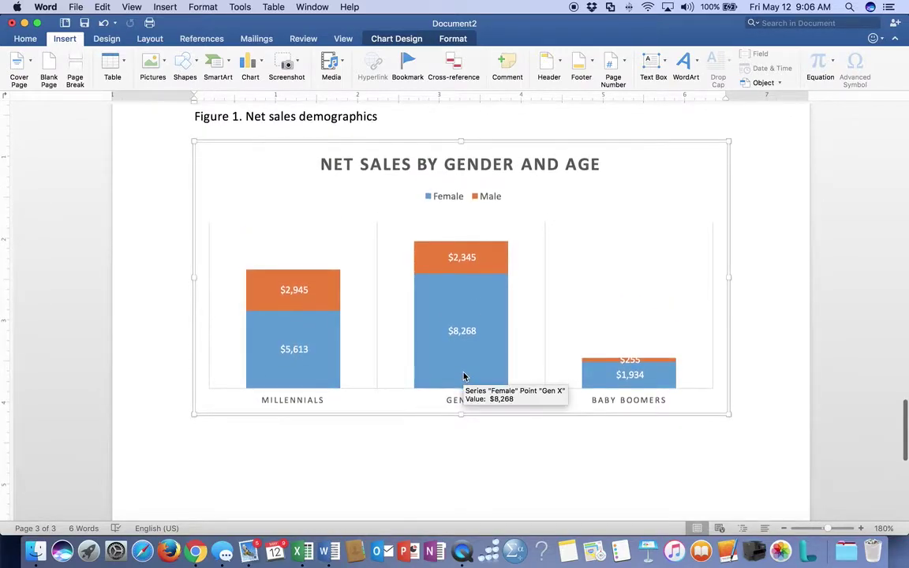
left_click_drag(462, 413, 462, 408)
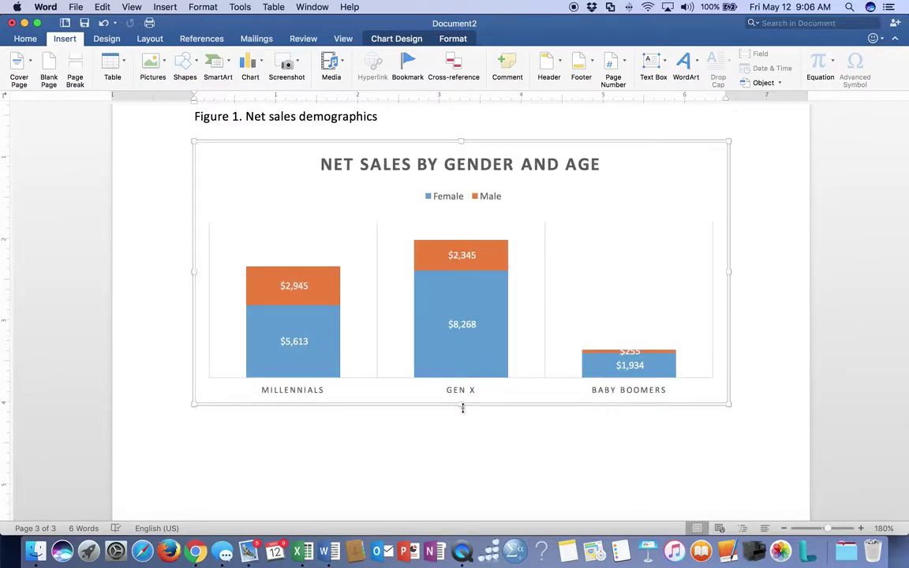
Add the caption "Figure 2." below the Figure 1 chart and start a new line under it
left_click(754, 394)
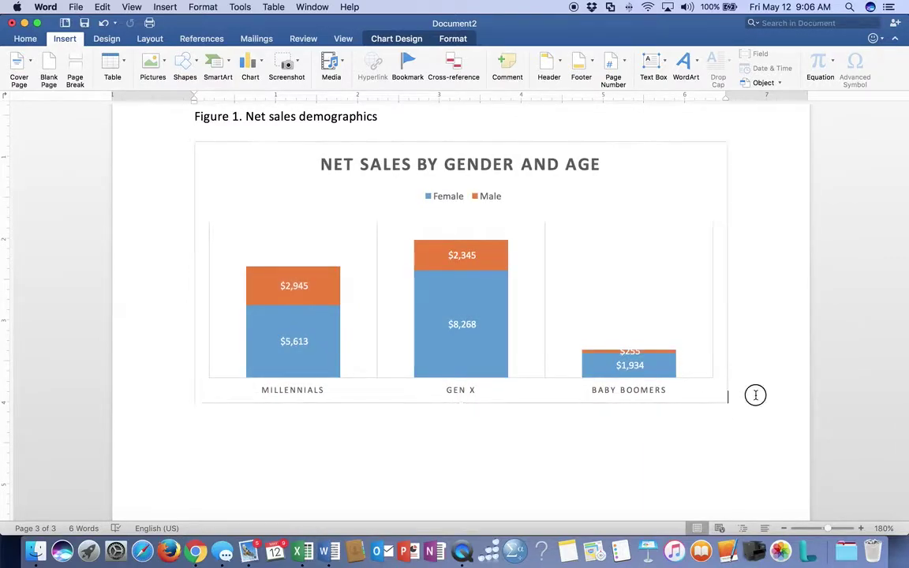
key("Return")
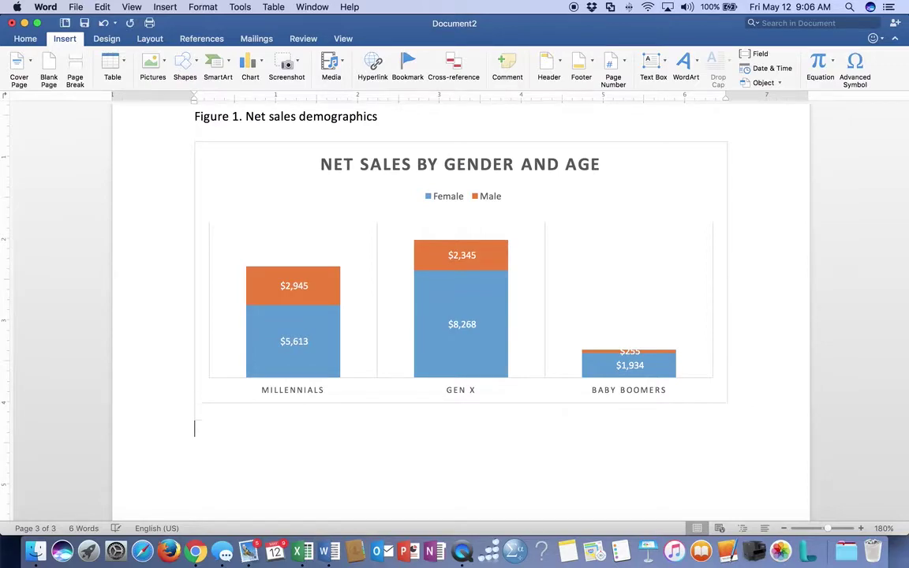
type("Figure 2.")
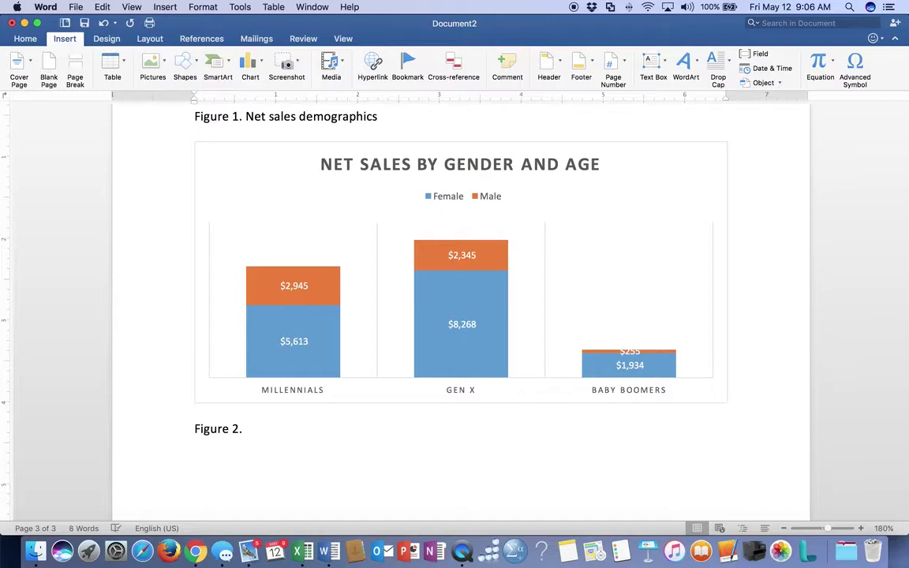
key("Return")
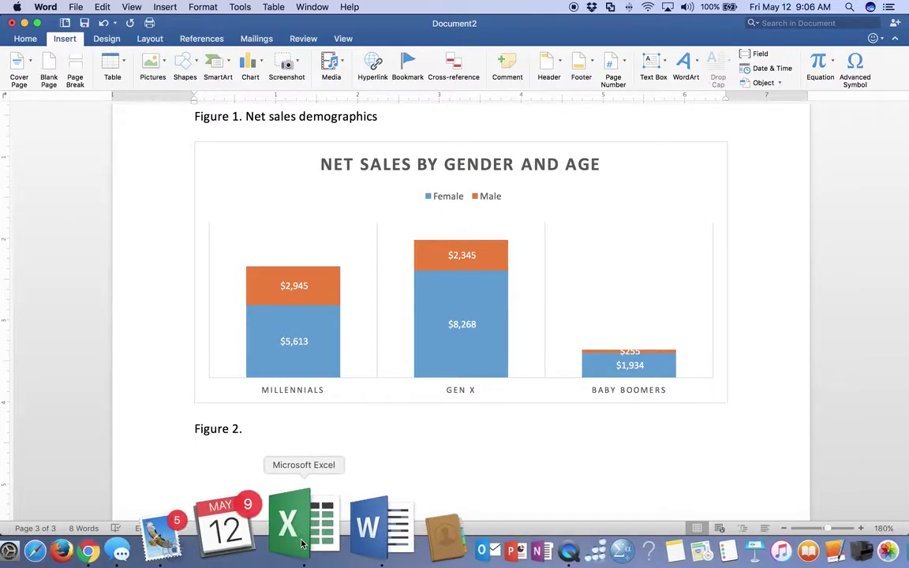
Delete the gender and age chart from the Pivot Table sheet in Excel and return to Document2 in Word
mouse_move(302, 550)
left_click(318, 399)
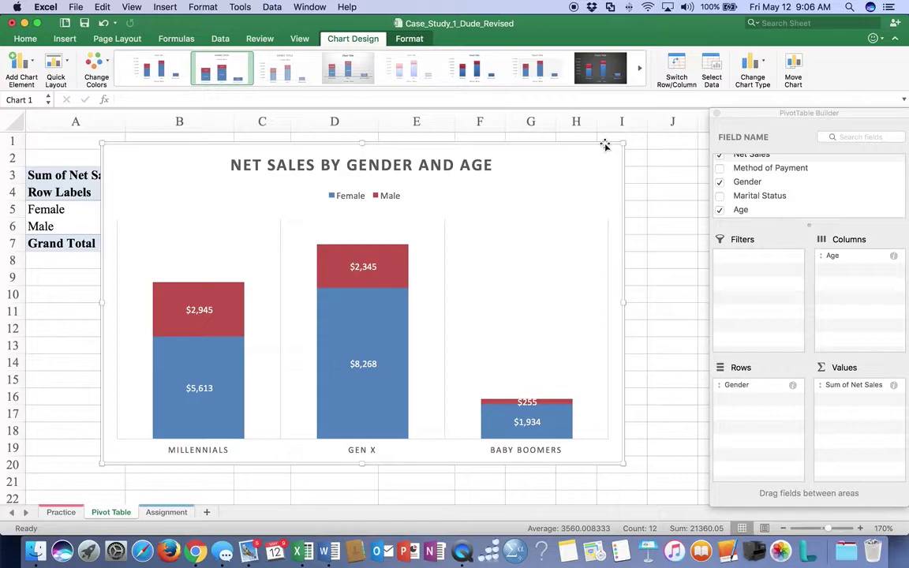
key("Delete")
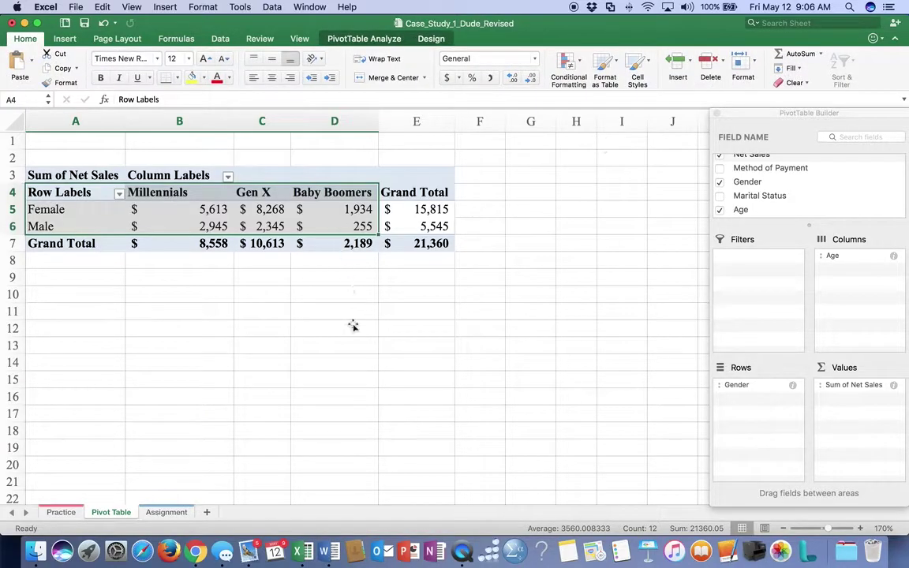
mouse_move(330, 546)
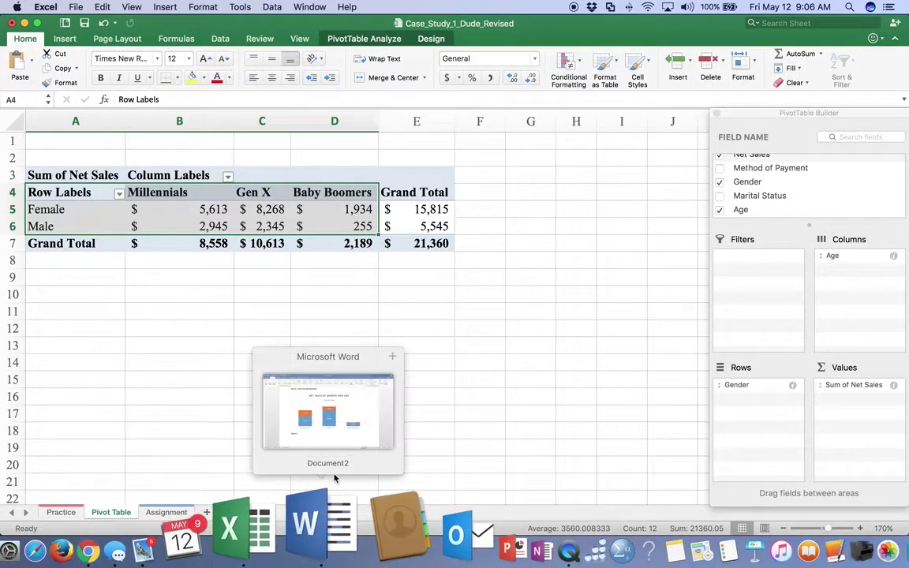
left_click(334, 430)
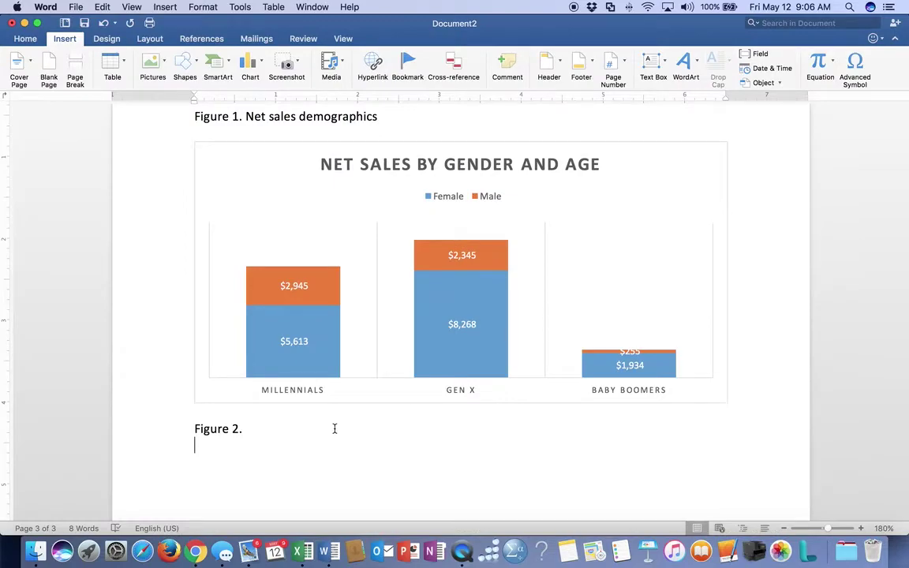
Switch to Excel and replace Age with Marital Status in the pivot table's columns
left_click(302, 550)
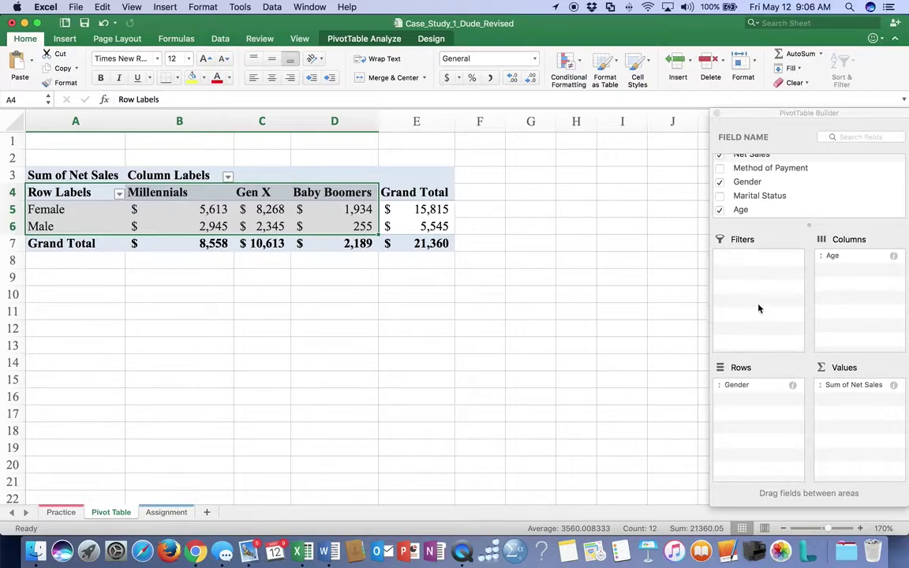
left_click_drag(835, 260, 838, 183)
left_click_drag(747, 196, 841, 274)
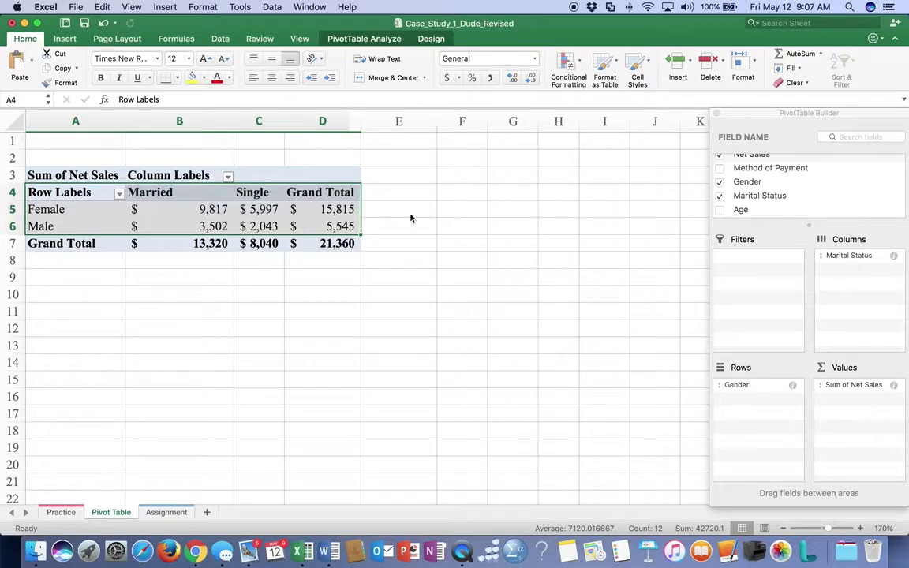
Insert the recommended stacked column chart of A4:C6 with marital status on the axis and give it the second chart style
left_click_drag(76, 191, 268, 226)
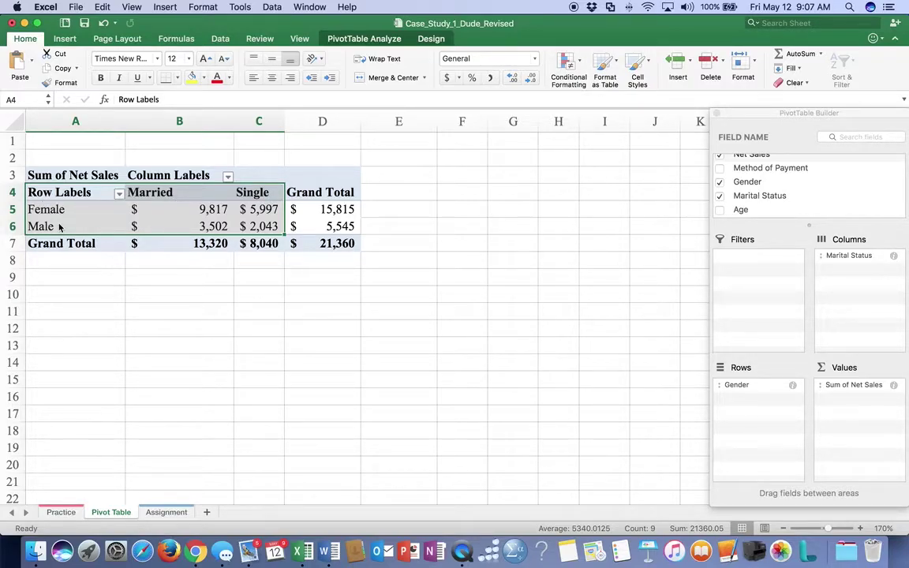
left_click(58, 40)
left_click(298, 63)
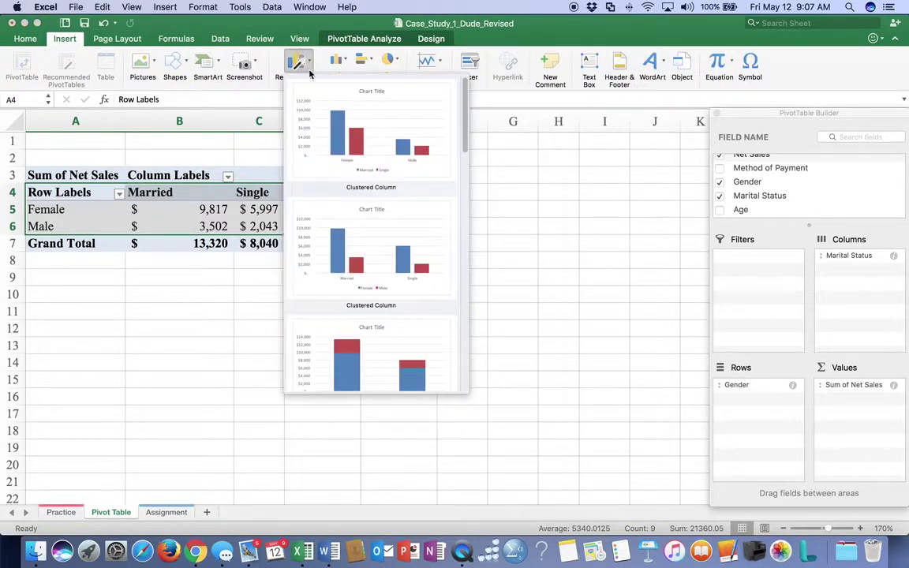
left_click(375, 347)
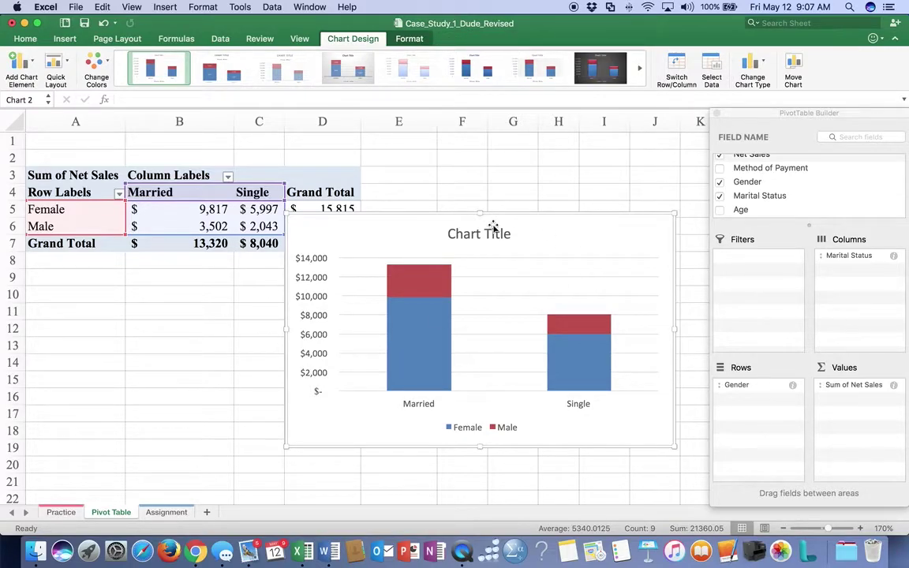
left_click(234, 75)
left_click_drag(545, 211, 391, 169)
Replace the new chart's placeholder title with "Net Sales By Gender and Marital Status"
left_click(303, 191)
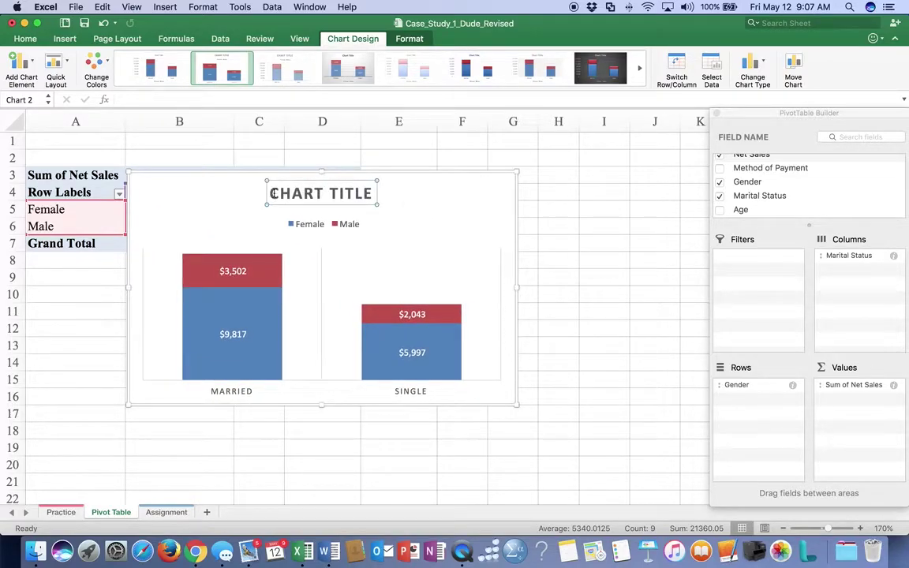
left_click_drag(269, 193, 377, 194)
type("Net Sales")
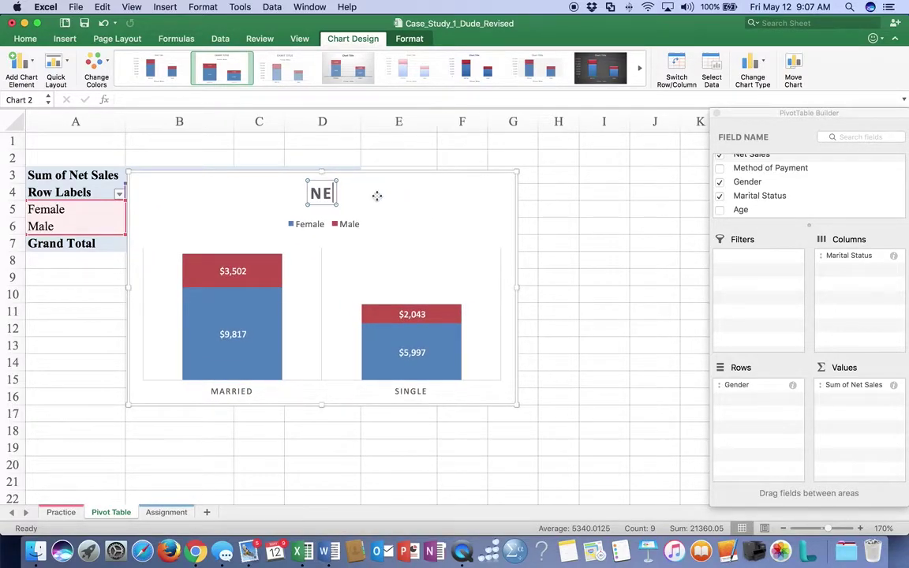
type(" By")
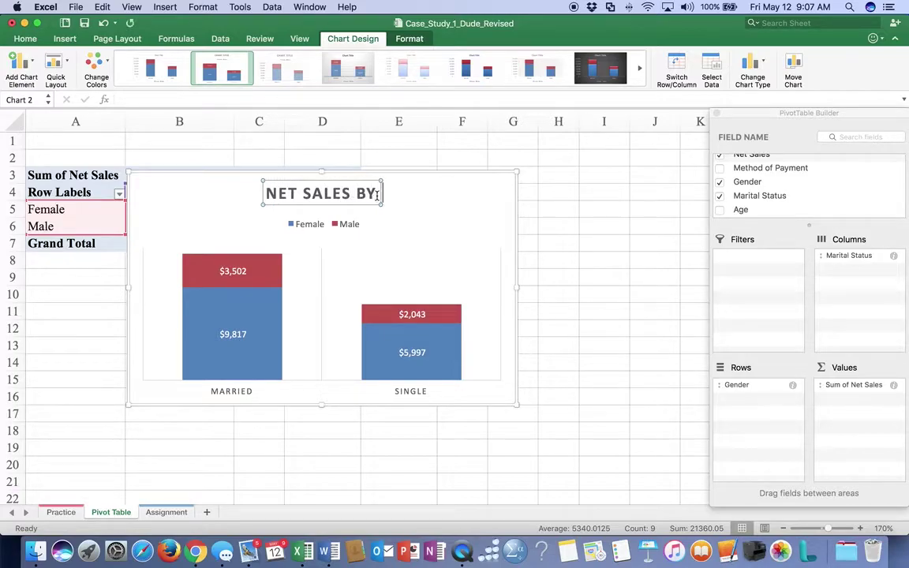
type(" Gender and M")
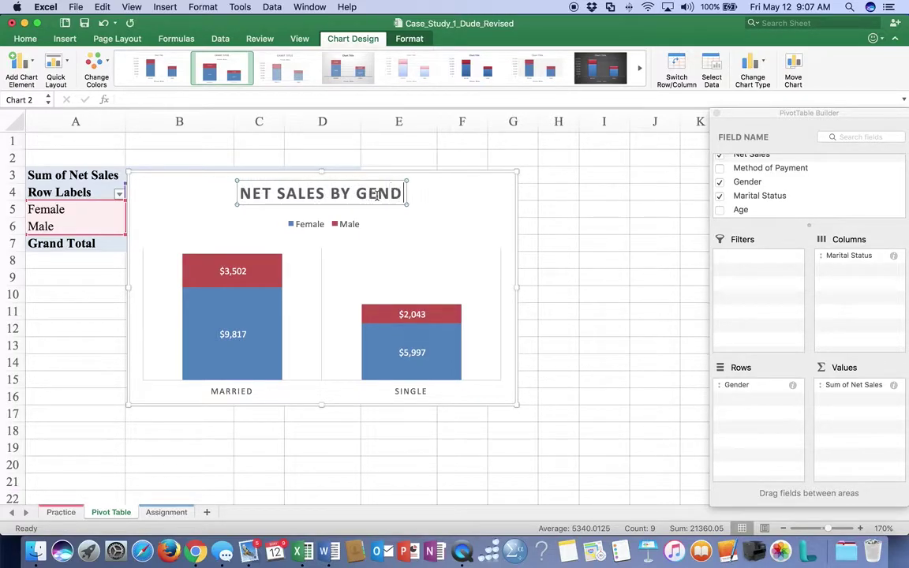
type("arital S")
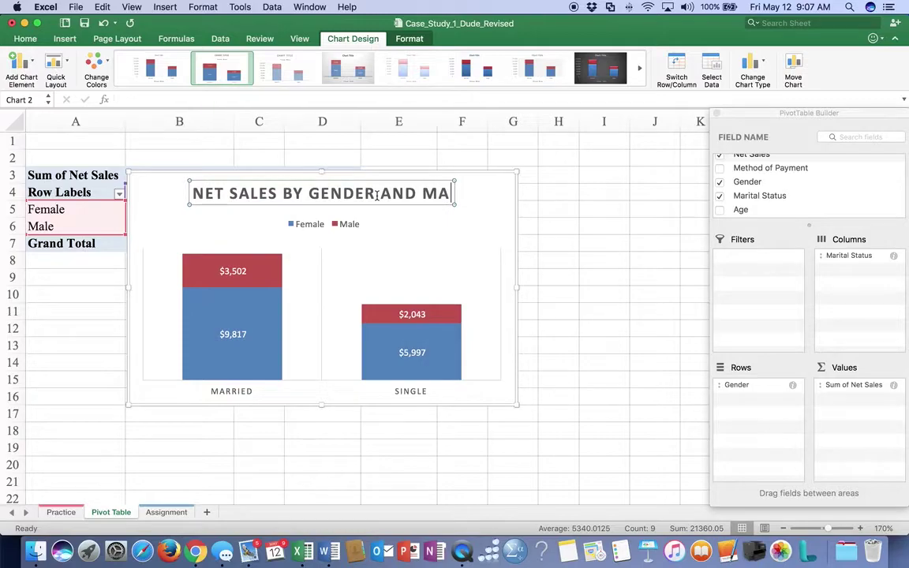
type("tatus")
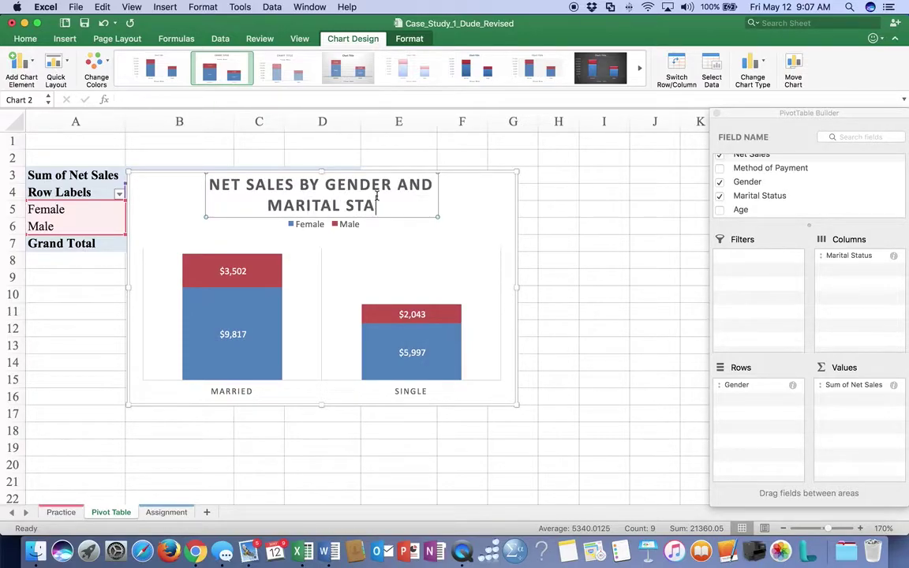
left_click(566, 244)
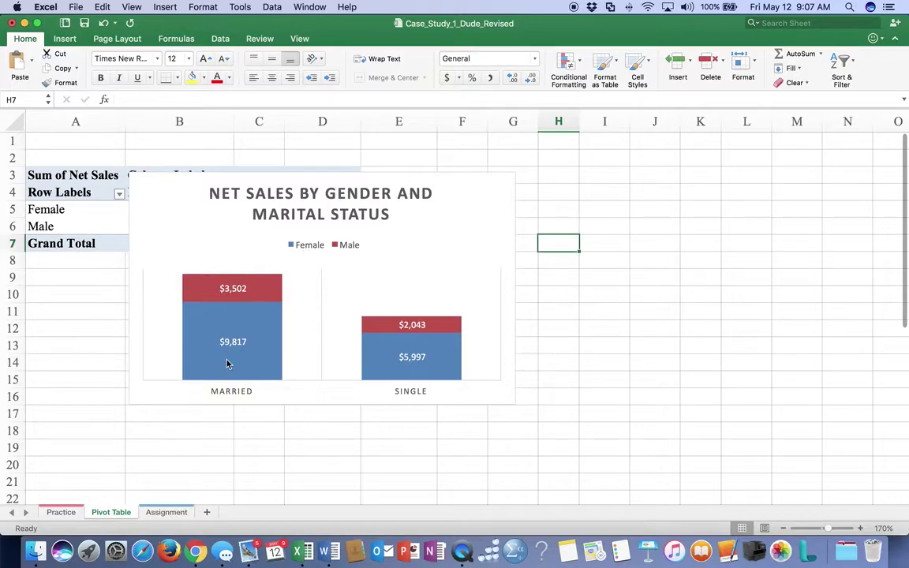
Copy the whole marital status chart and switch to Document2 in Word
left_click(480, 187)
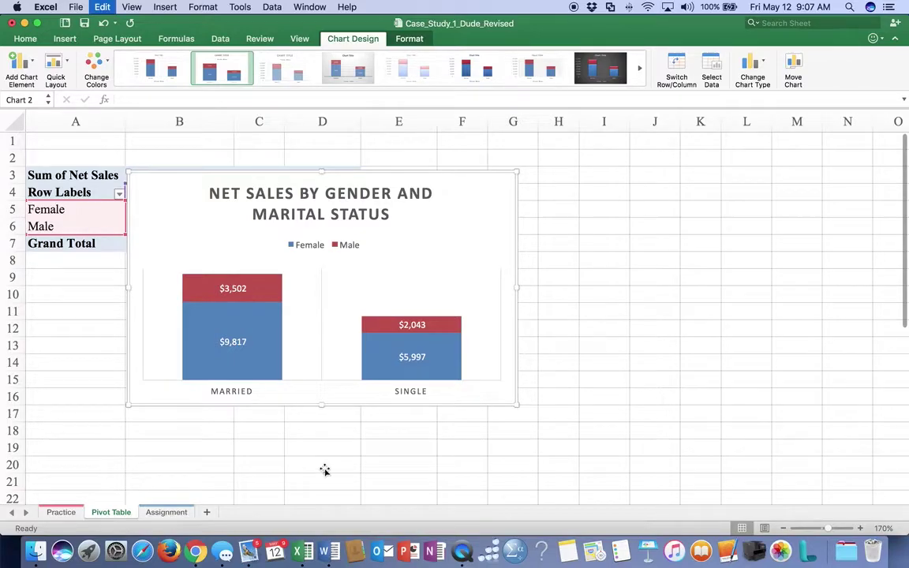
left_click(329, 543)
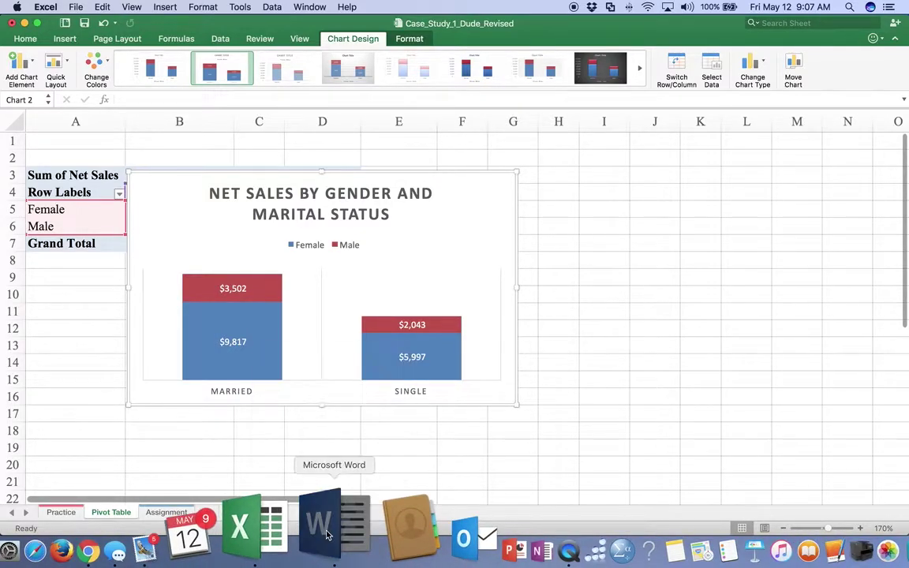
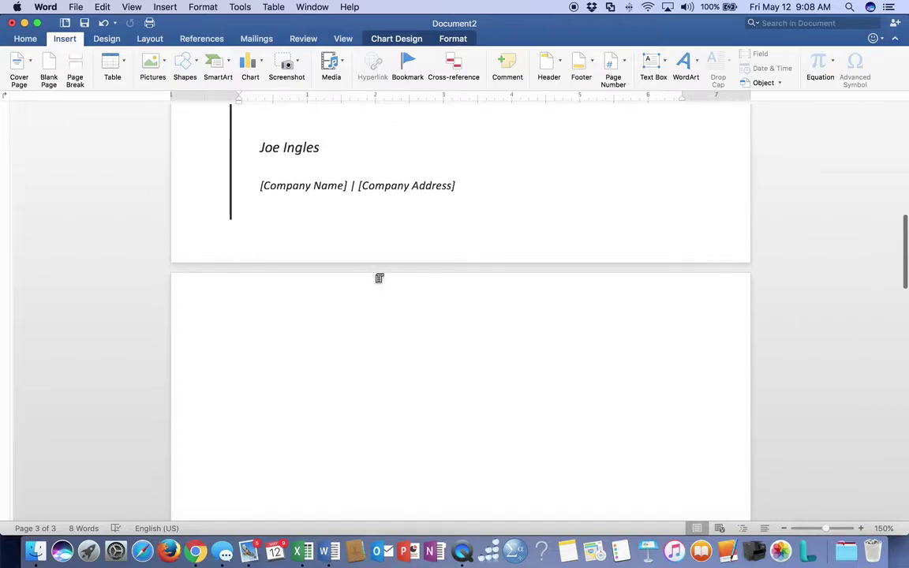
On the blank page after the cover, write "As you can see in Figures 1 and 2, our primary target demographic is married, Gen X women."
left_click(246, 354)
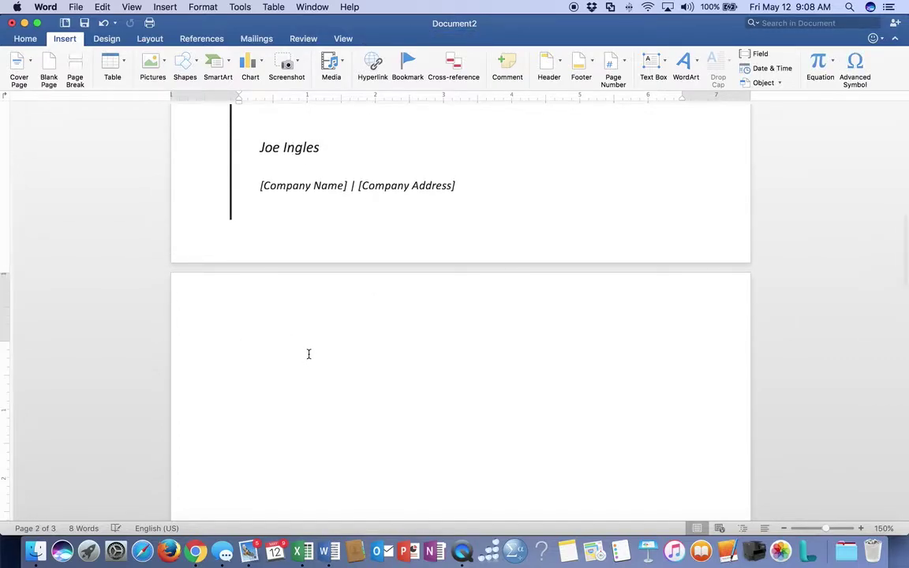
type("As you can s")
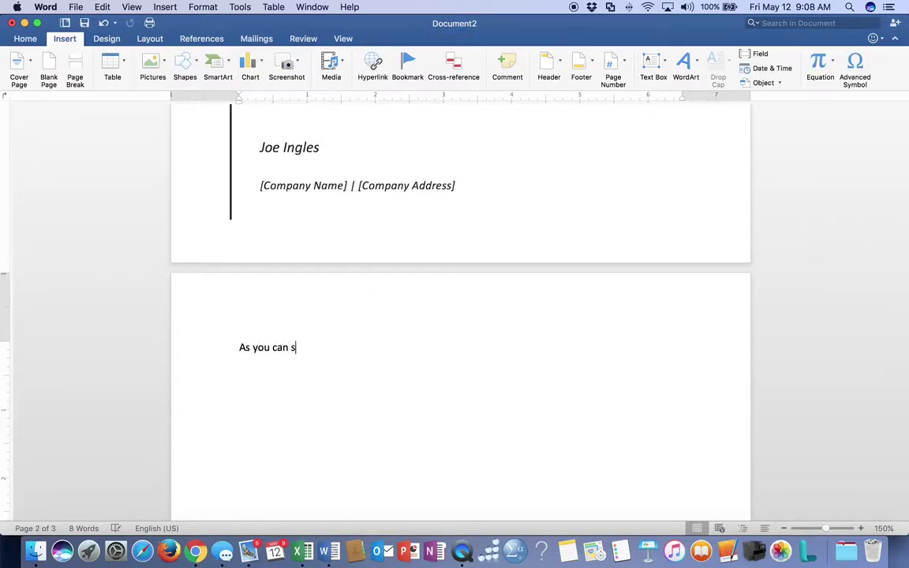
type("ee in Figures 1 and 2, our primary target demogrpa")
key("BackSpace")
type("aphic is married, G")
type("en X wome")
type("n.")
Review the two appendix figures while adding the sentence "These account for the majority of our sales." and start a new paragraph
type(" These acco")
type("unt for")
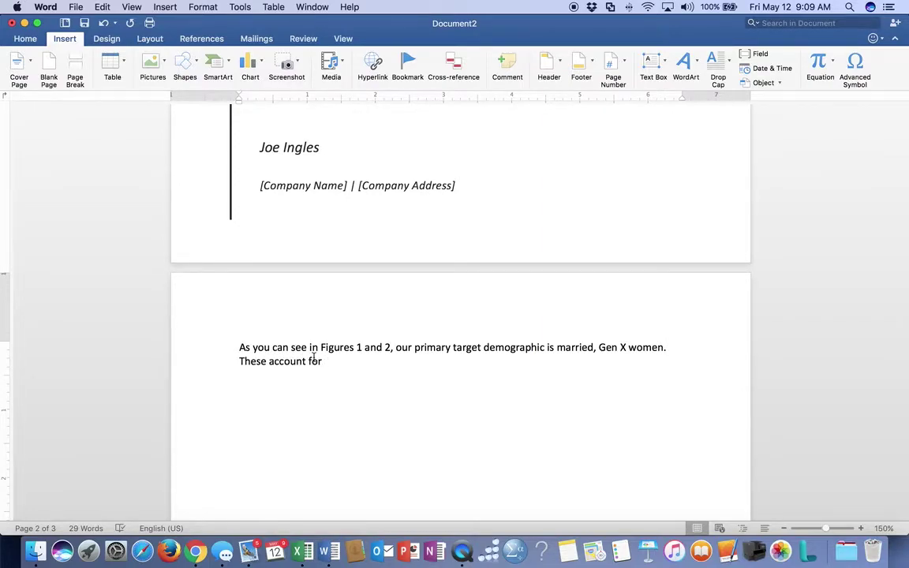
scroll(312, 355, "down", 15)
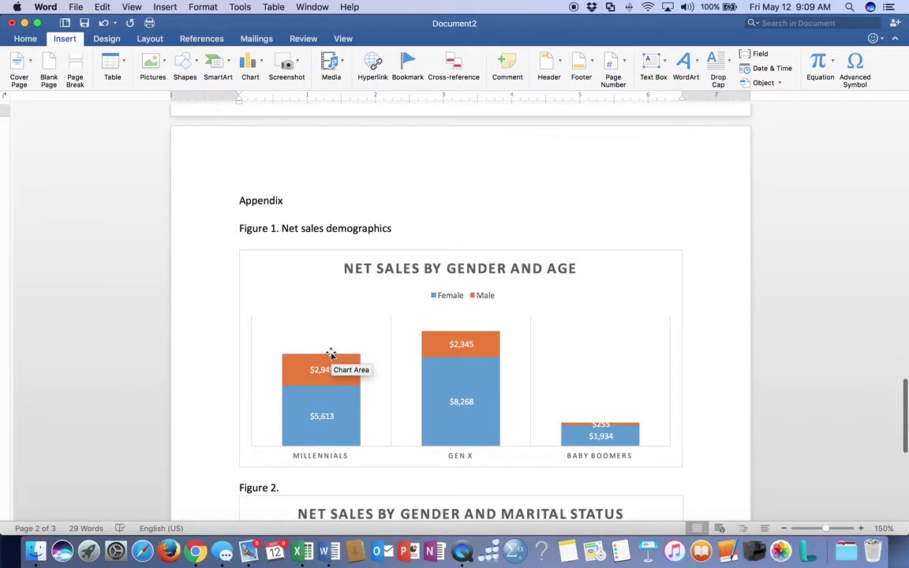
scroll(456, 355, "down", 3)
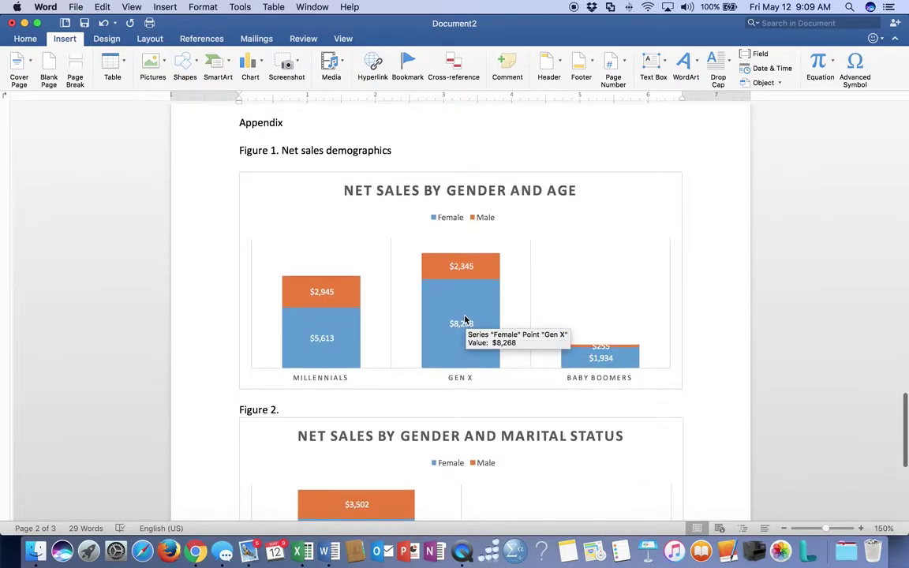
scroll(465, 319, "down", 8)
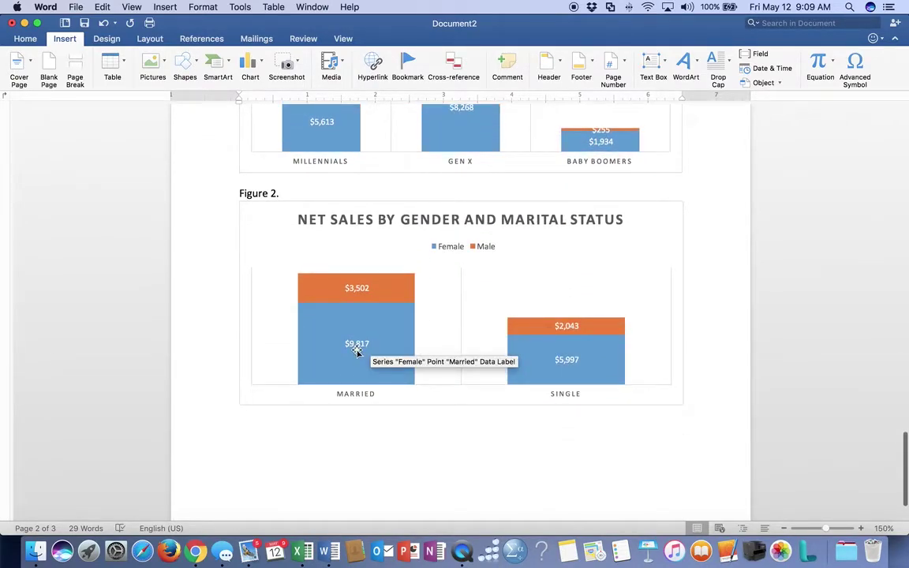
scroll(483, 347, "up", 3)
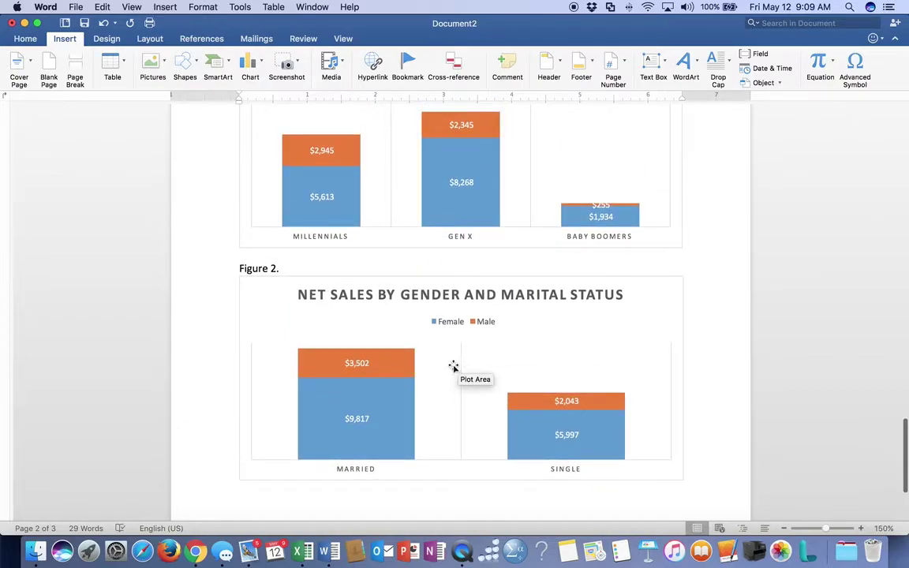
scroll(453, 366, "up", 15)
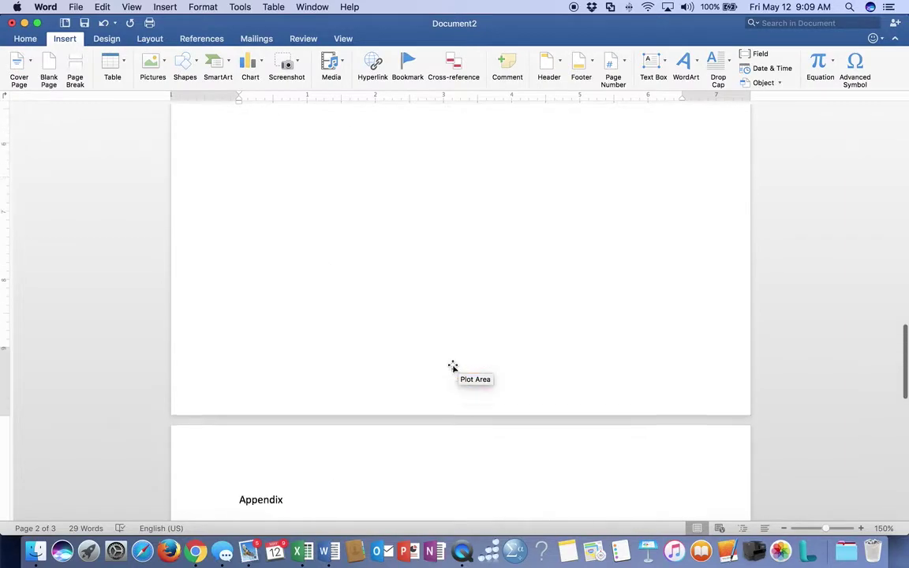
scroll(453, 366, "up", 14)
type("the majority of our sales.")
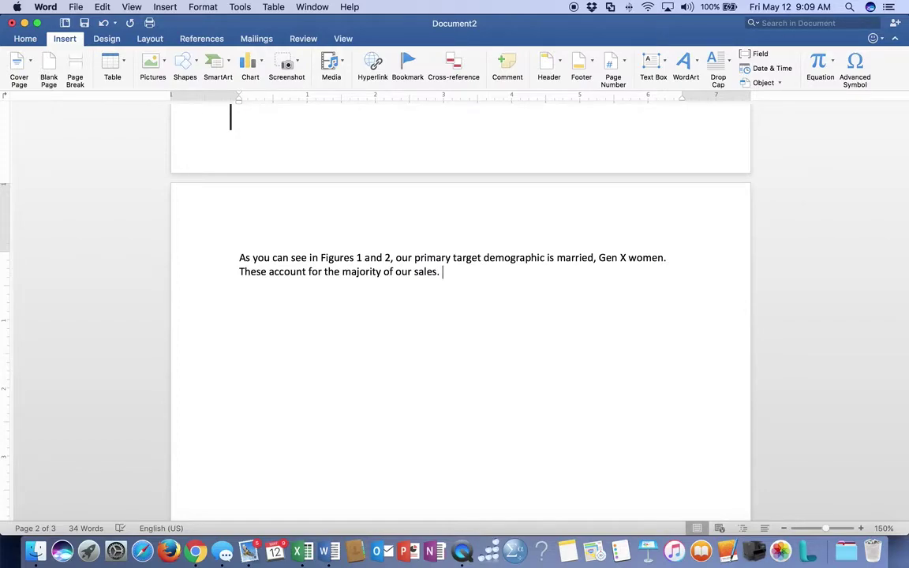
key("Return")
Switch to Excel and delete the marital status chart covering the pivot table
left_click(303, 543)
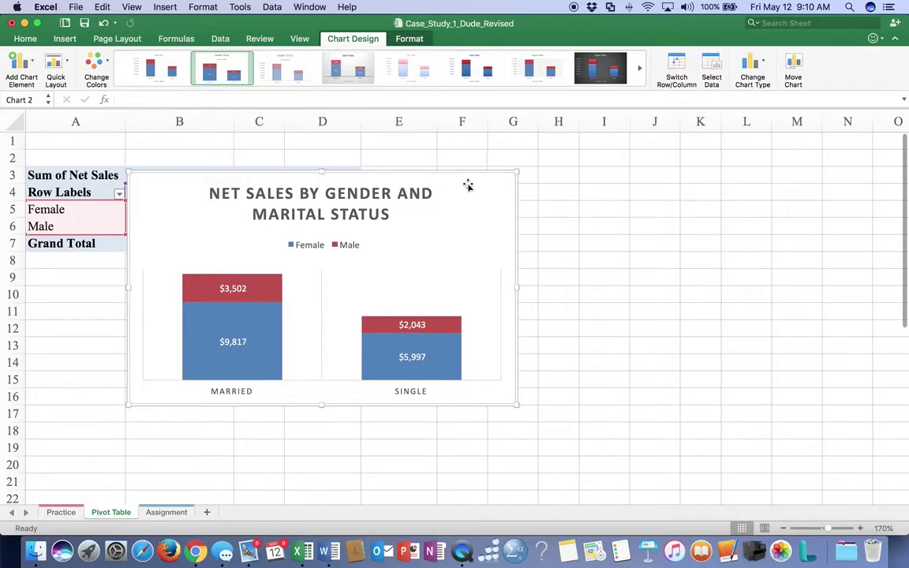
left_click(87, 190)
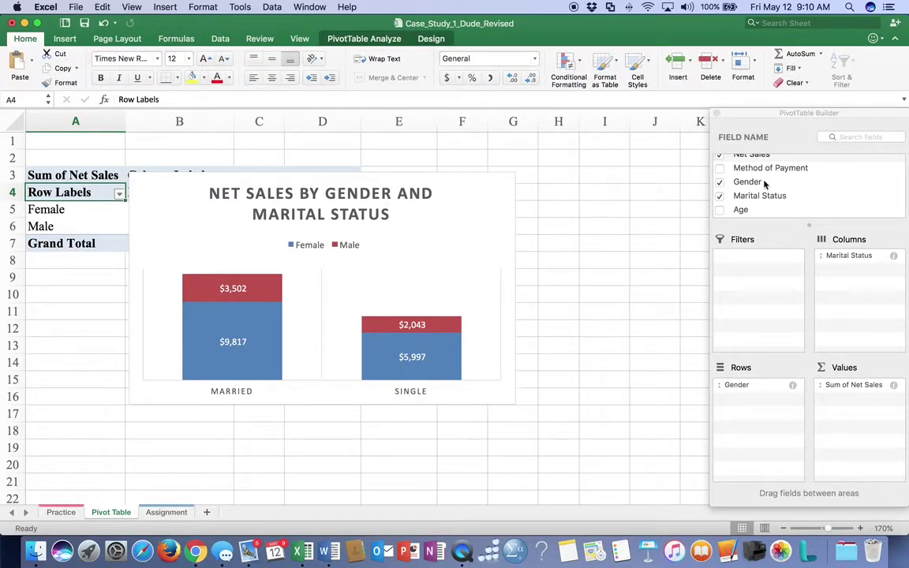
left_click_drag(486, 183, 483, 243)
key("Delete")
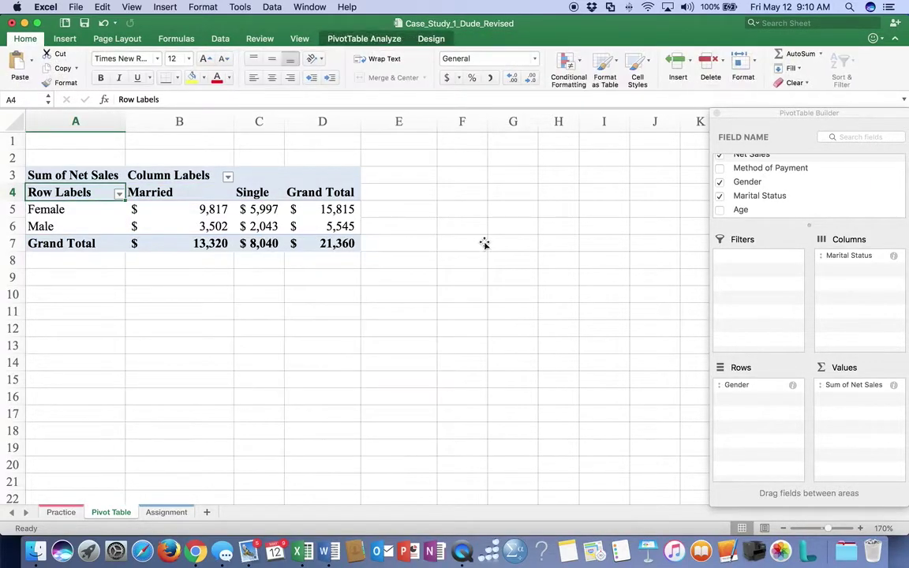
Switch to Word, insert a page break below the Figure 2 chart and write the caption "Figure 3." on the new page
left_click(329, 541)
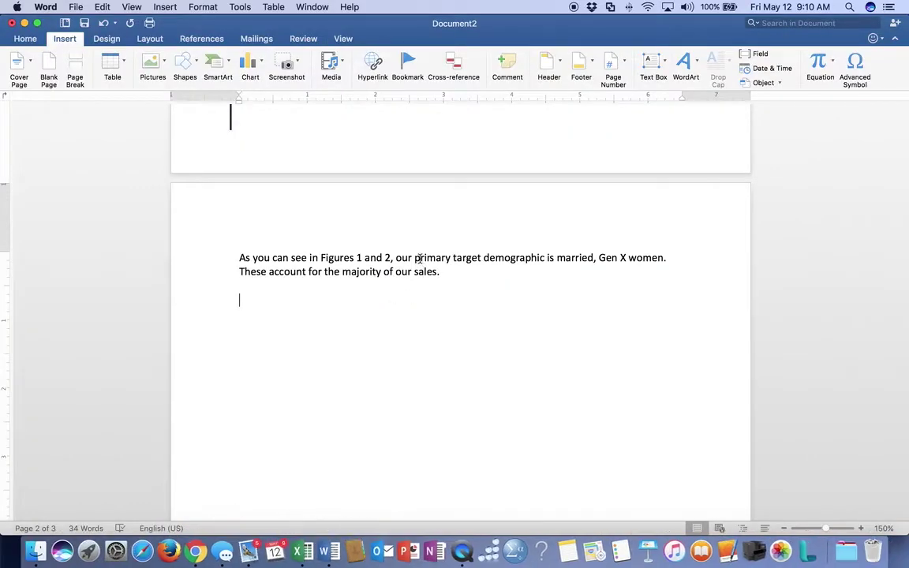
scroll(420, 258, "down", 10)
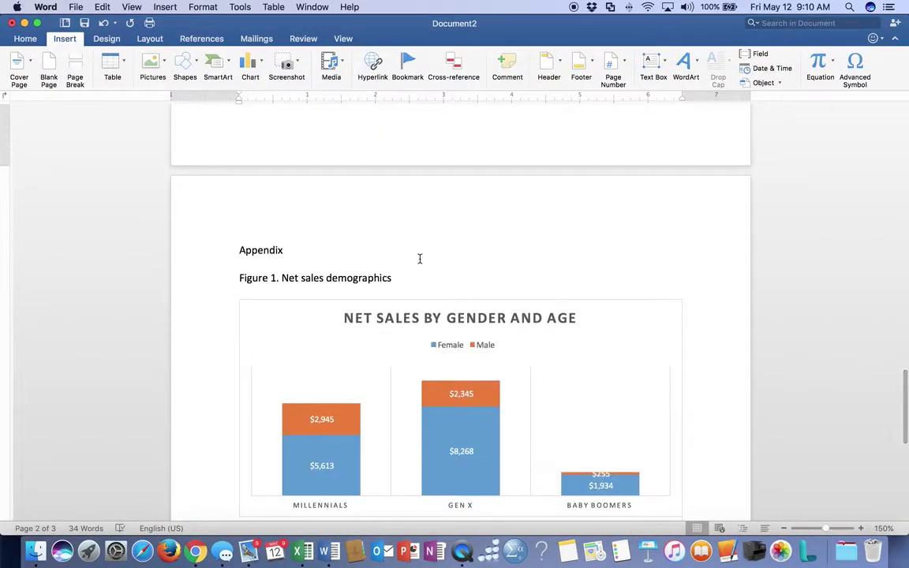
scroll(420, 257, "down", 3)
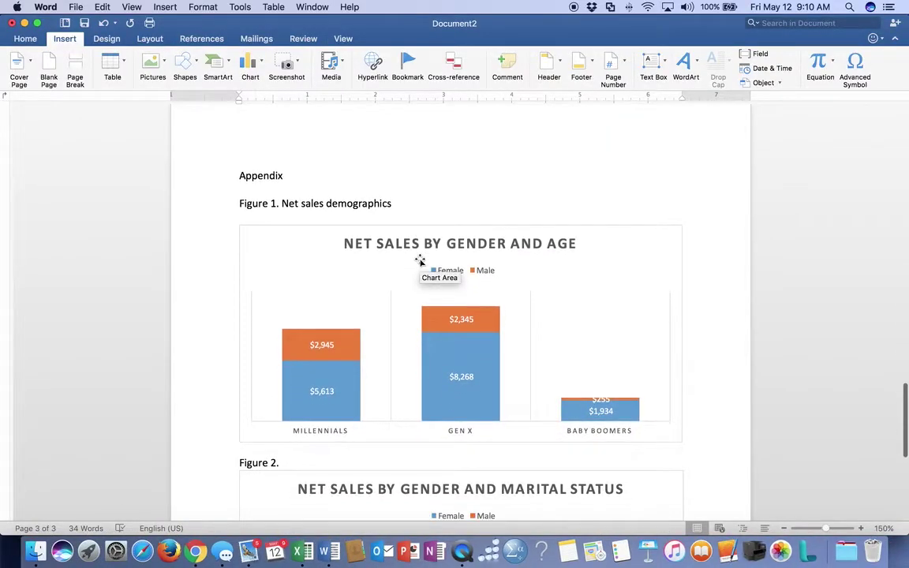
scroll(420, 258, "down", 10)
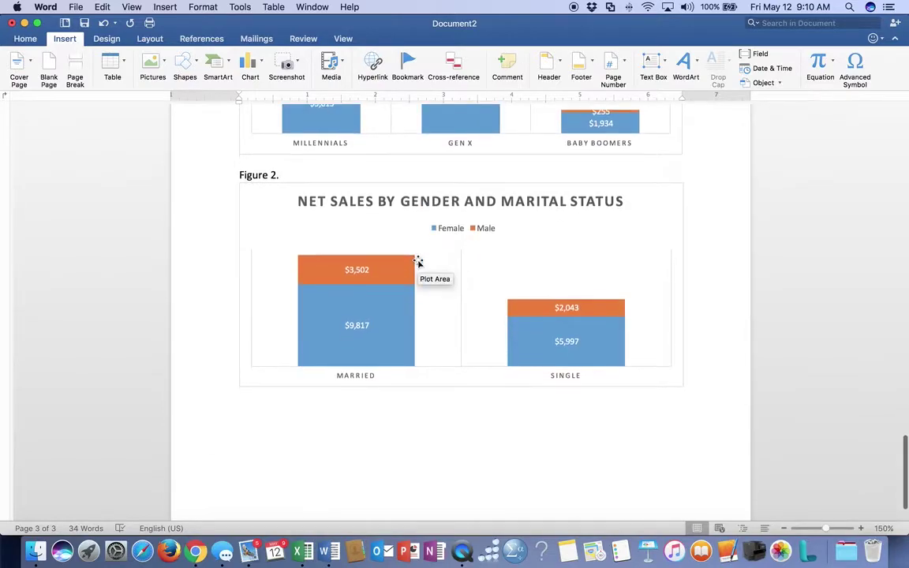
scroll(535, 270, "down", 2)
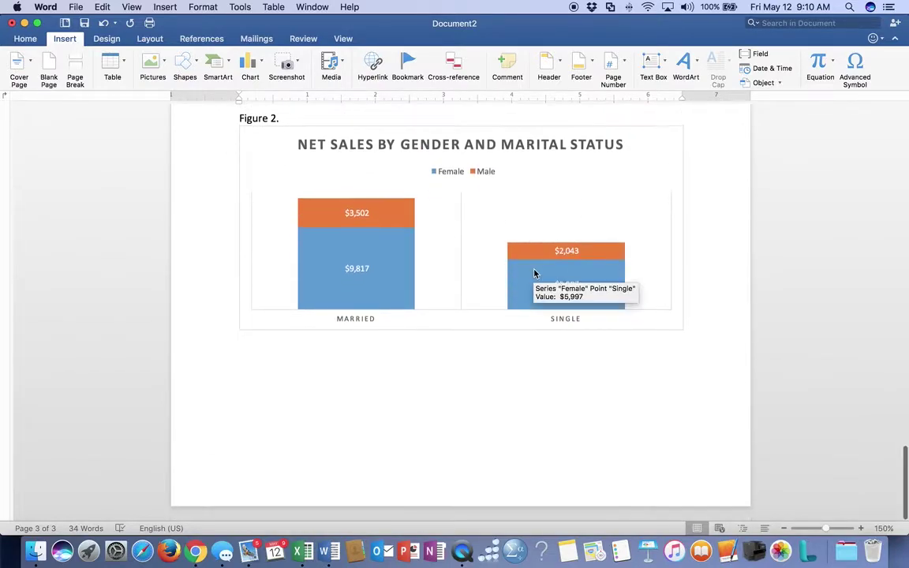
left_click(623, 366)
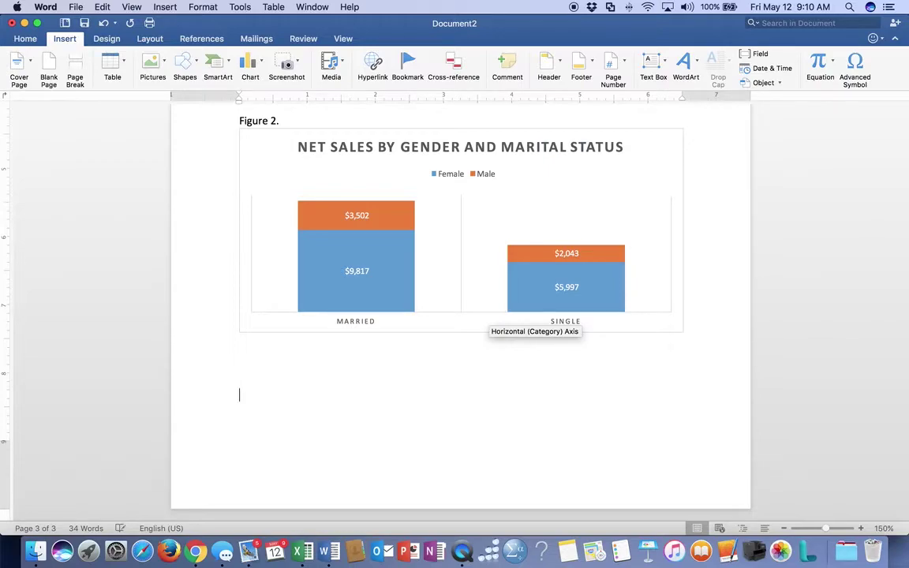
key("super+Return")
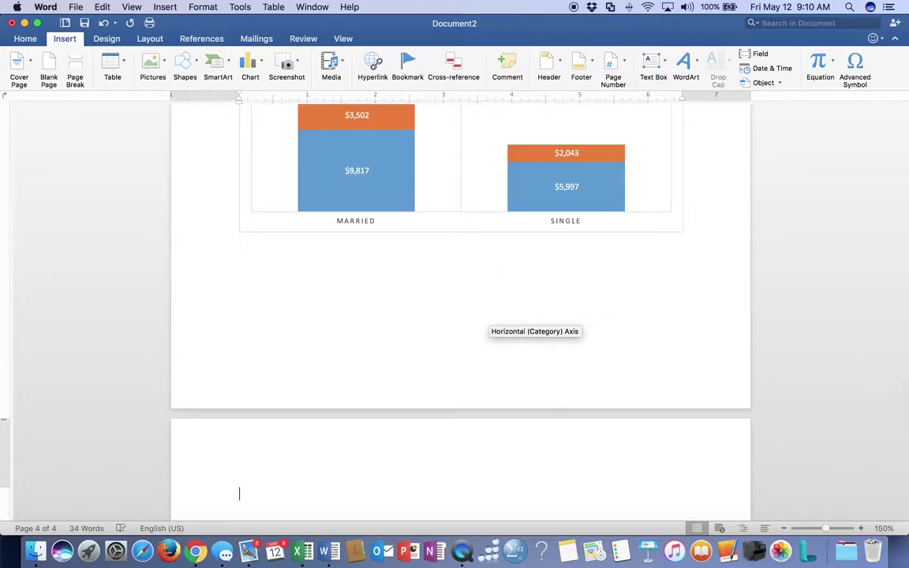
type("Figure 3.")
Switch to Excel and rebuild the pivot table with Method of Payment as columns and Type of Customer as rows, removing Gender and Marital Status
left_click(307, 545)
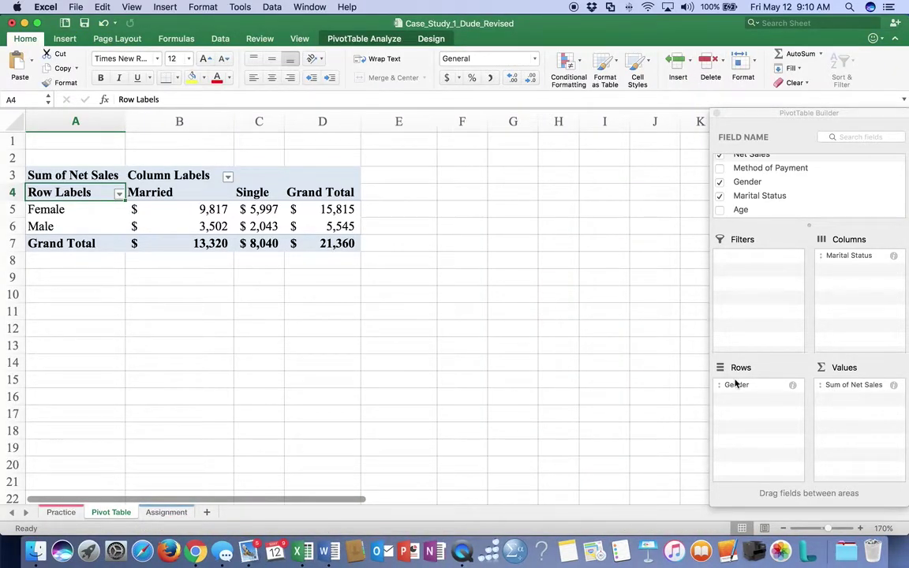
left_click_drag(733, 385, 831, 194)
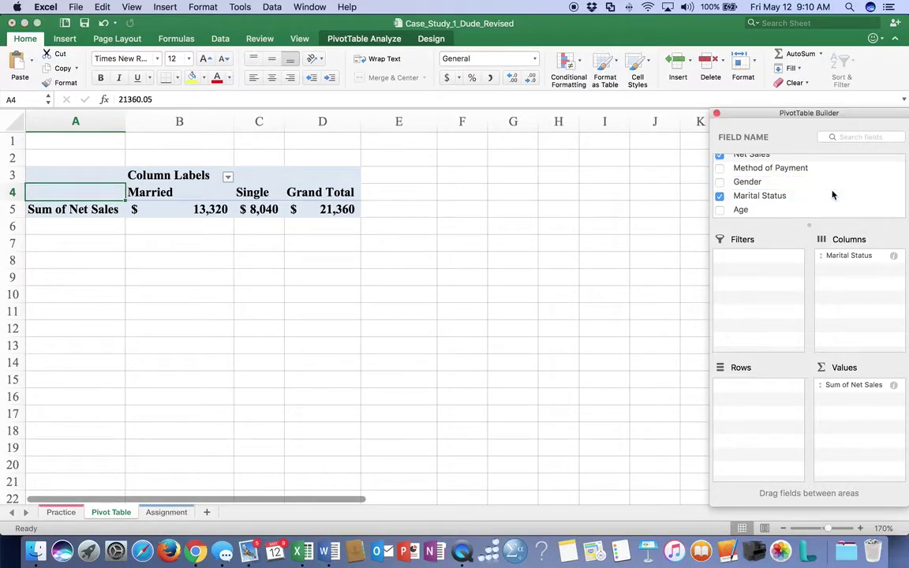
scroll(810, 192, "up", 1)
left_click_drag(789, 172, 643, 154)
left_click_drag(753, 172, 848, 278)
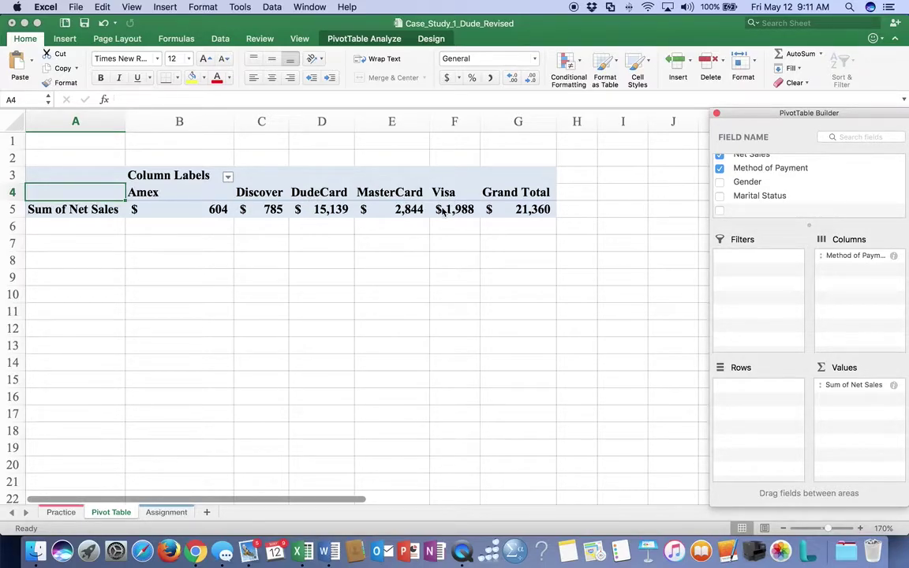
scroll(824, 189, "up", 3)
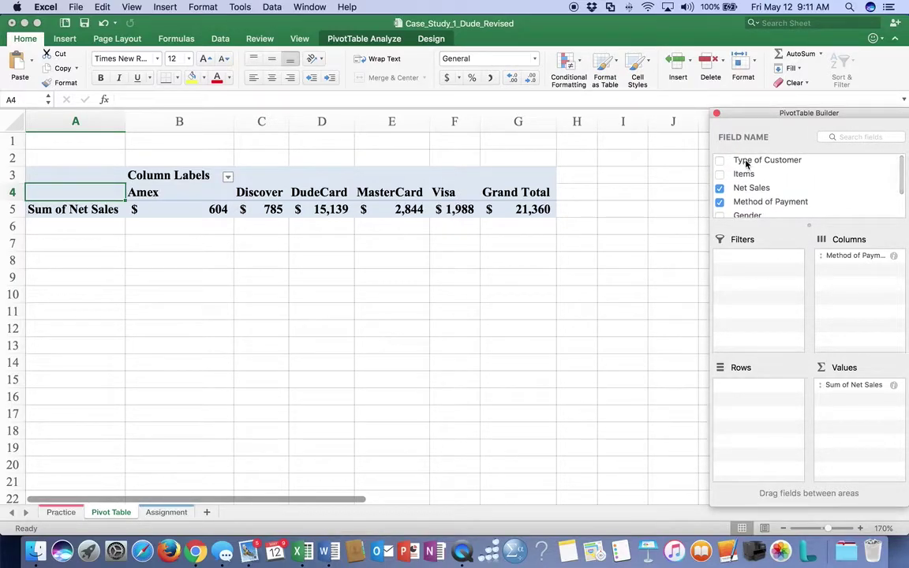
left_click_drag(783, 162, 770, 406)
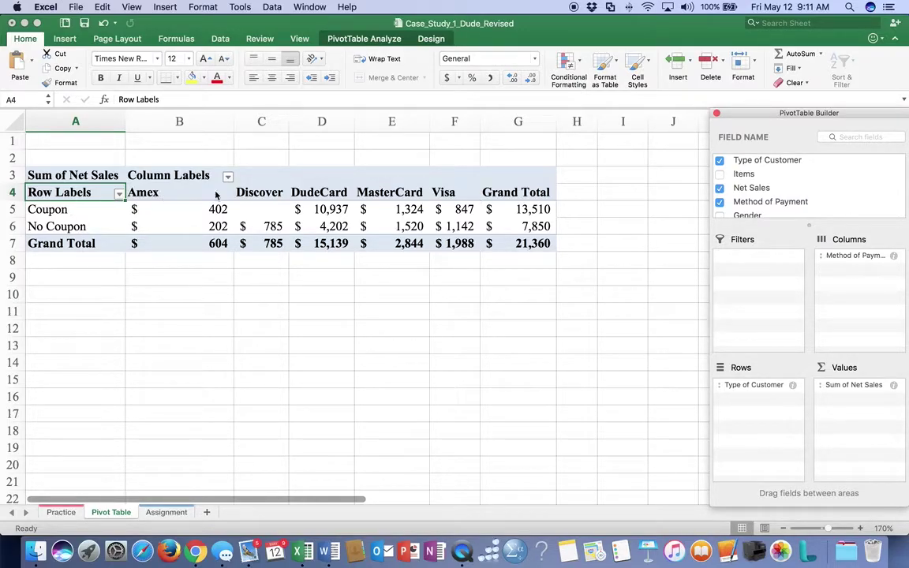
Insert the recommended clustered column chart of A4:F6, give it the second chart style and enlarge it toward cell B2
left_click(54, 195)
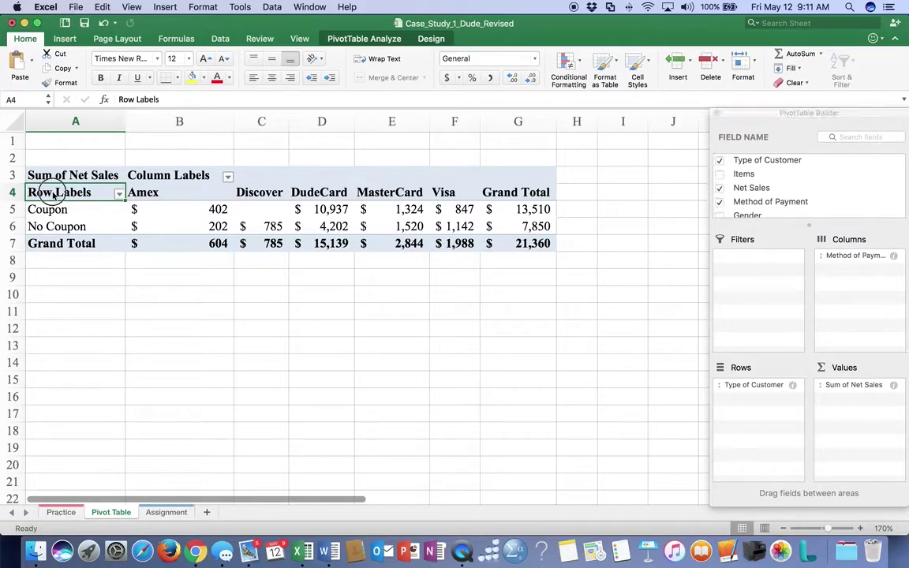
left_click_drag(93, 193, 467, 223)
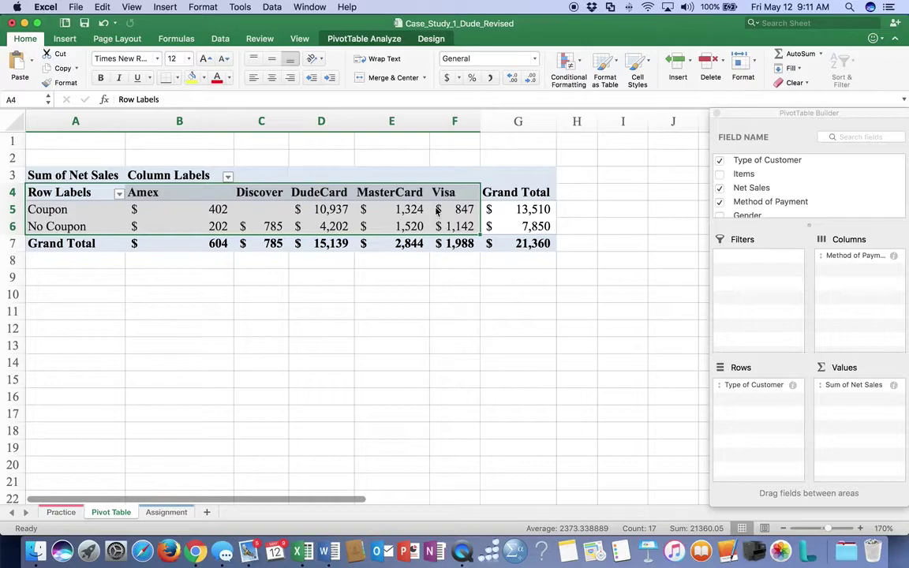
left_click(70, 40)
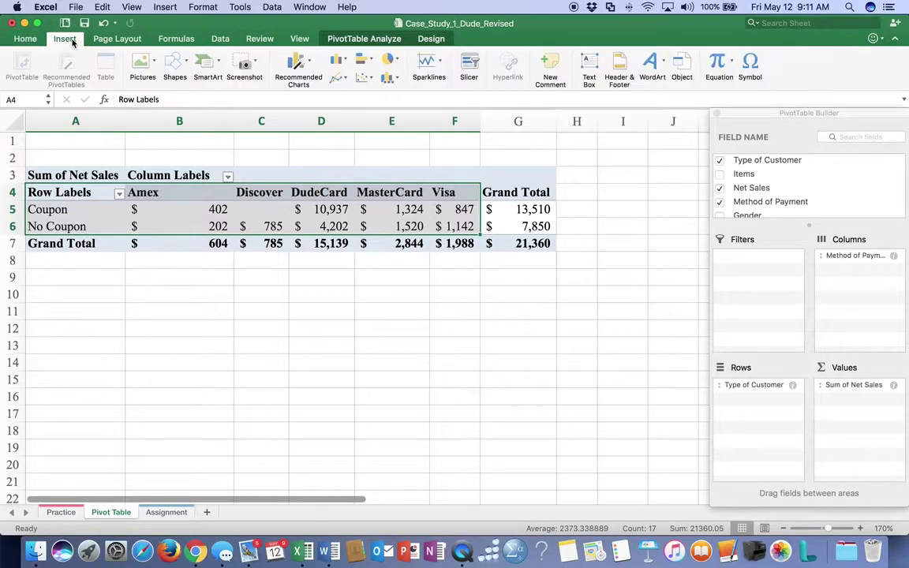
left_click(306, 69)
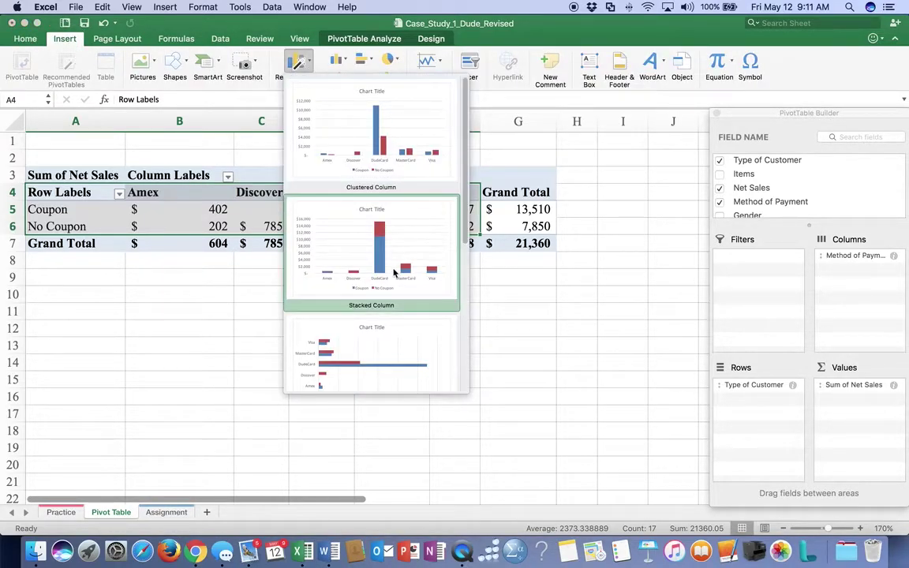
left_click(389, 140)
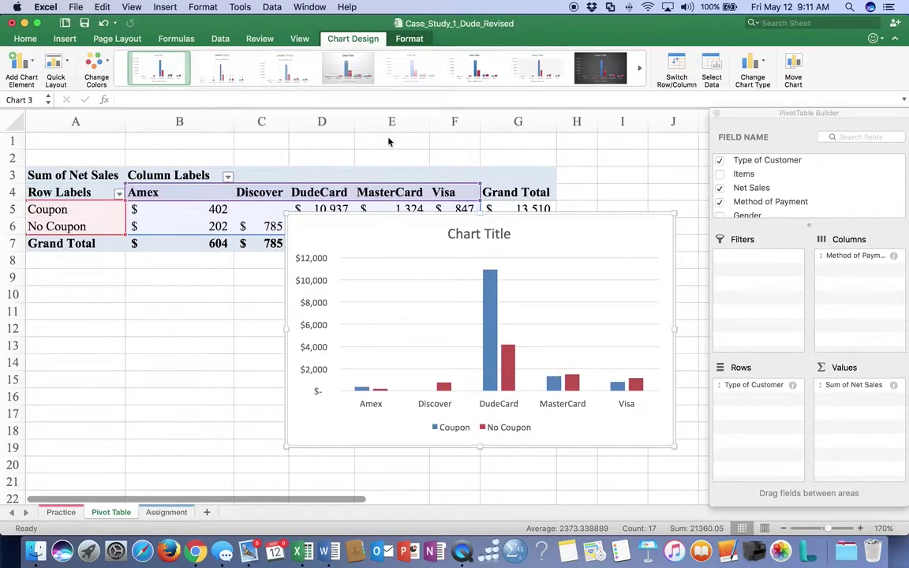
left_click(229, 75)
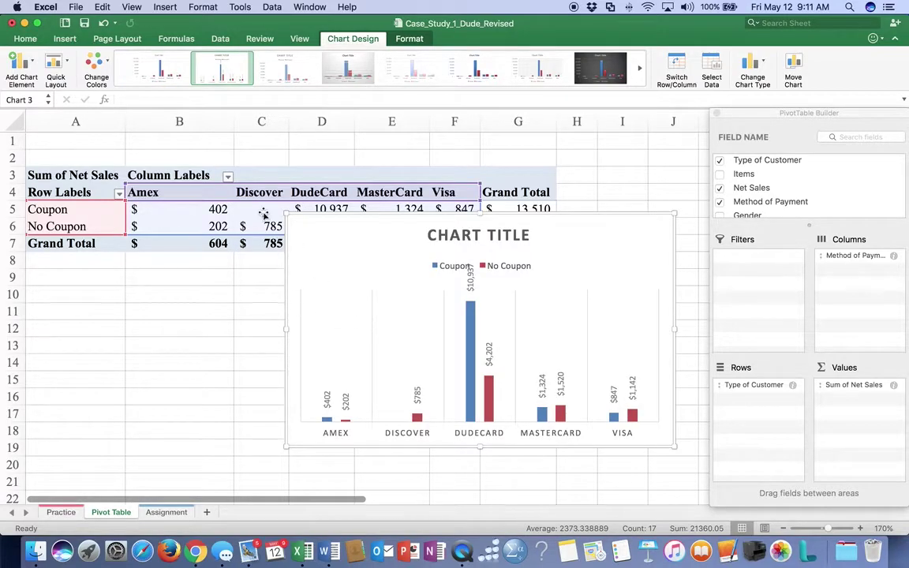
left_click_drag(263, 213, 126, 159)
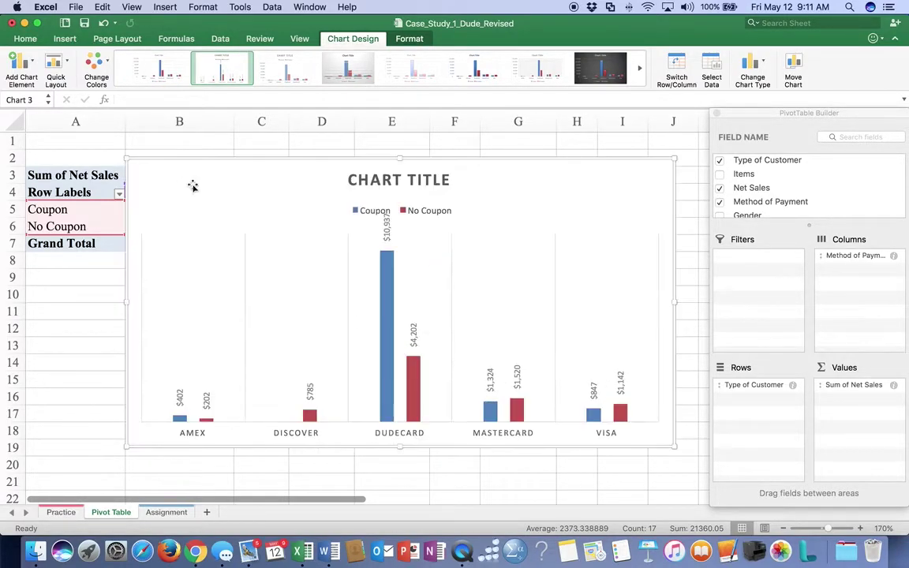
Replace the column chart's placeholder title with "Net Sales By Payment And Customer Type"
left_click(348, 180)
left_click_drag(348, 180, 462, 177)
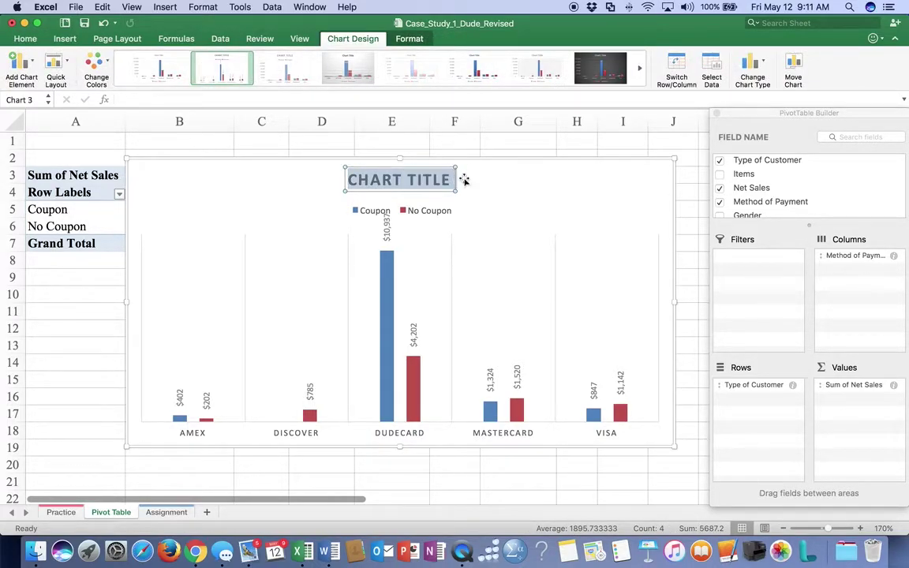
type("Net Sale")
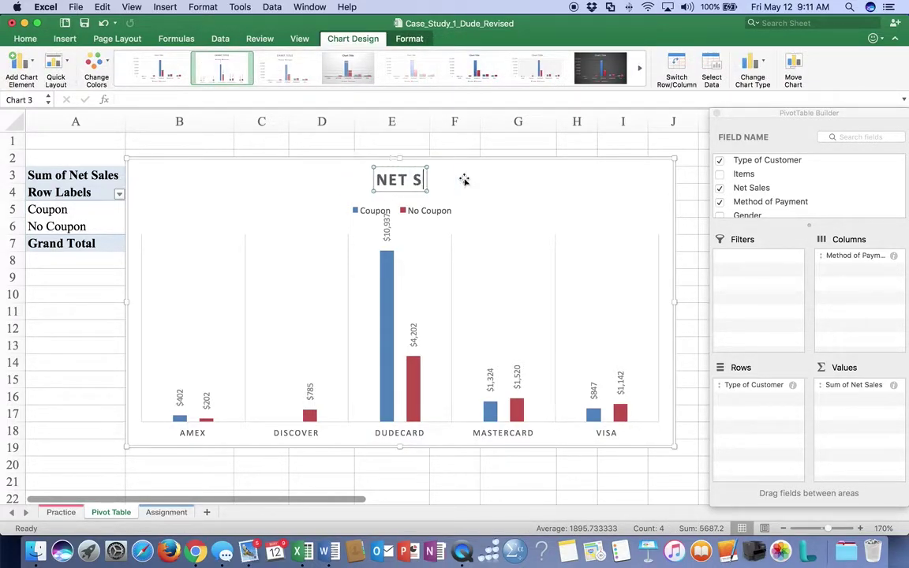
type("s By")
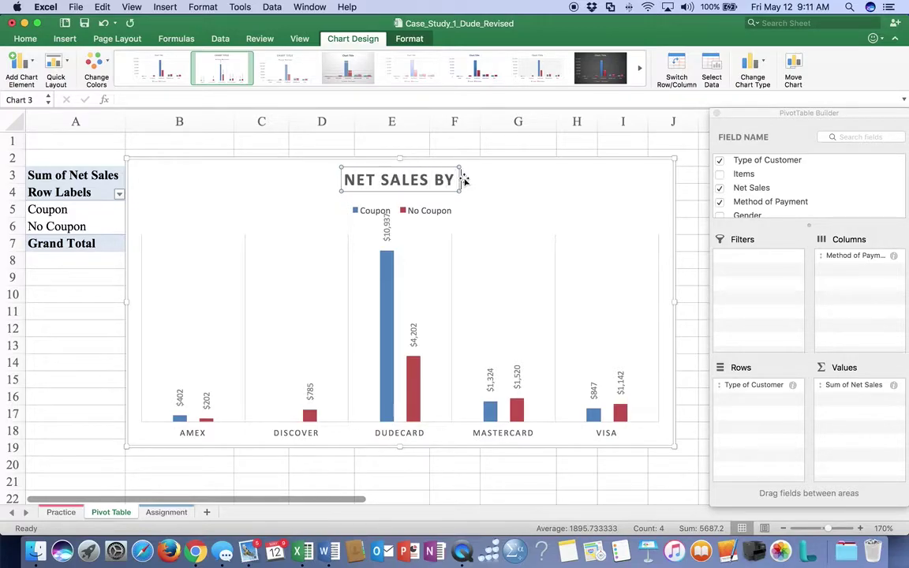
type(" Payment Typ")
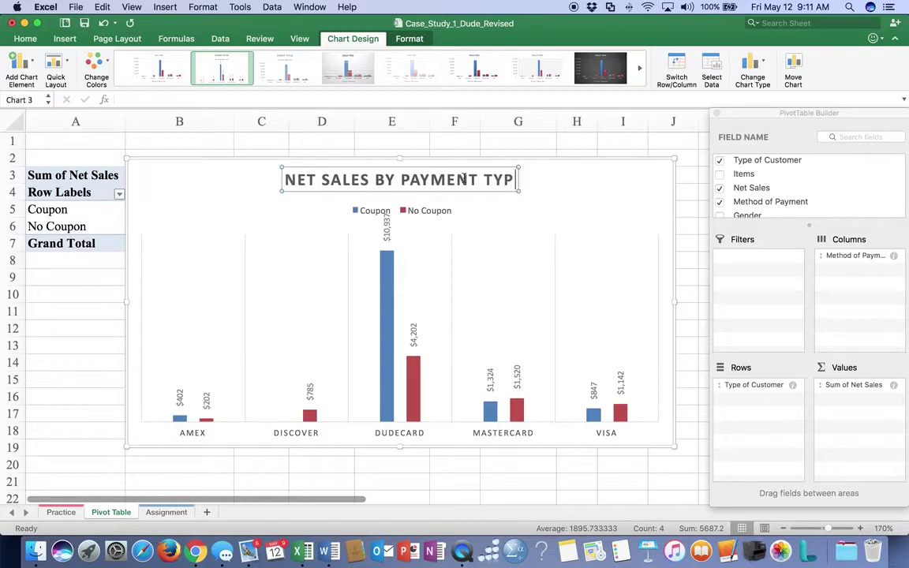
type("e And")
key("BackSpace")
key("BackSpace")
key("BackSpace")
key("BackSpace")
key("BackSpace")
key("BackSpace")
key("BackSpace")
key("BackSpace")
key("BackSpace")
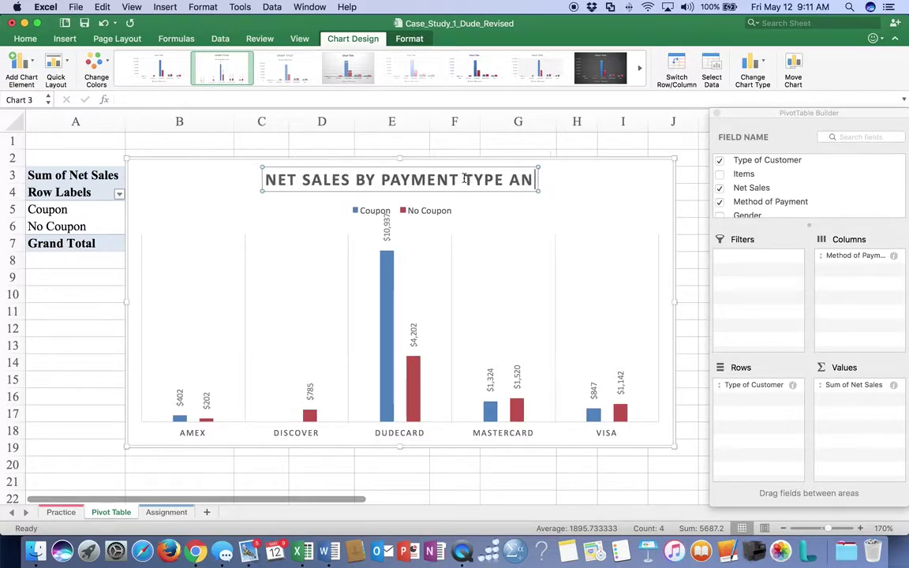
type("And Customer Typ")
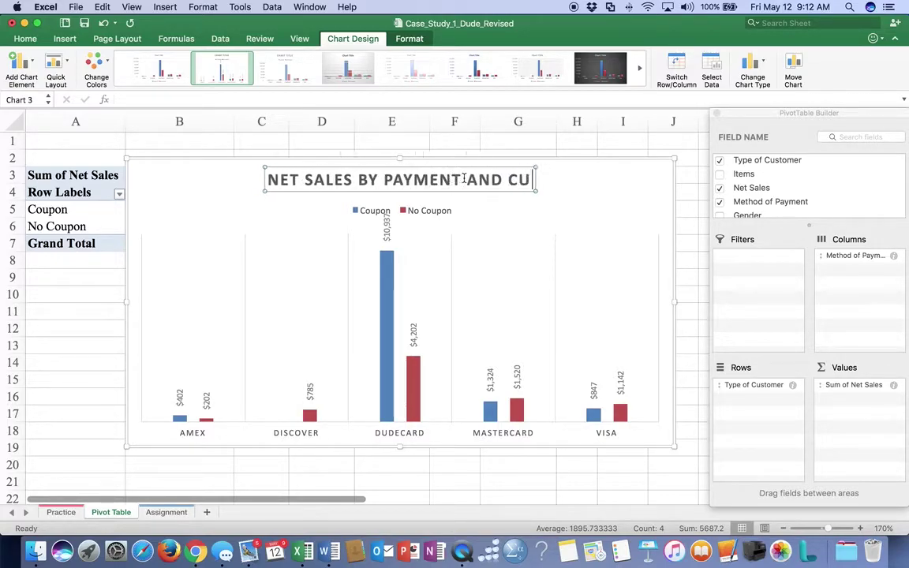
type("e")
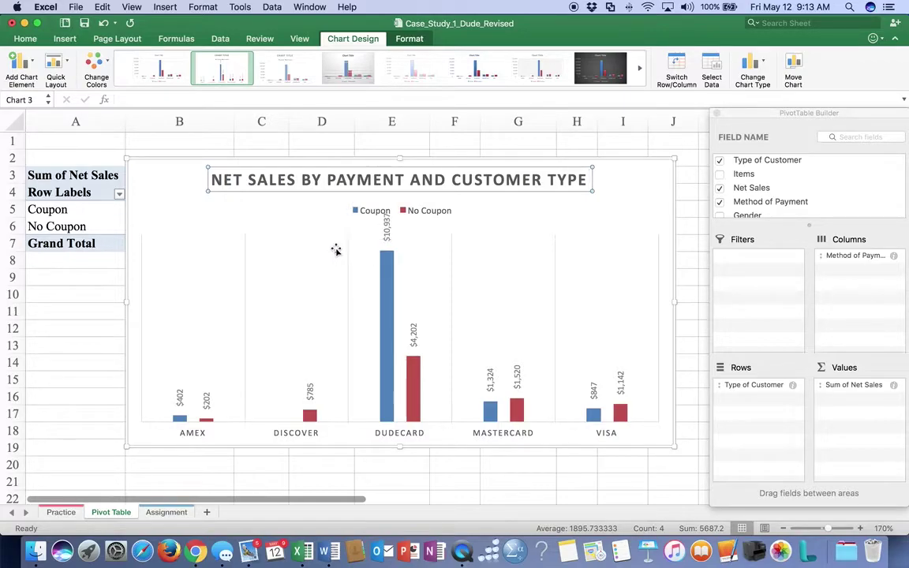
Copy the payment and customer type chart, switch to Word and paste it below the "Figure 3." caption
left_click(625, 168)
right_click(625, 168)
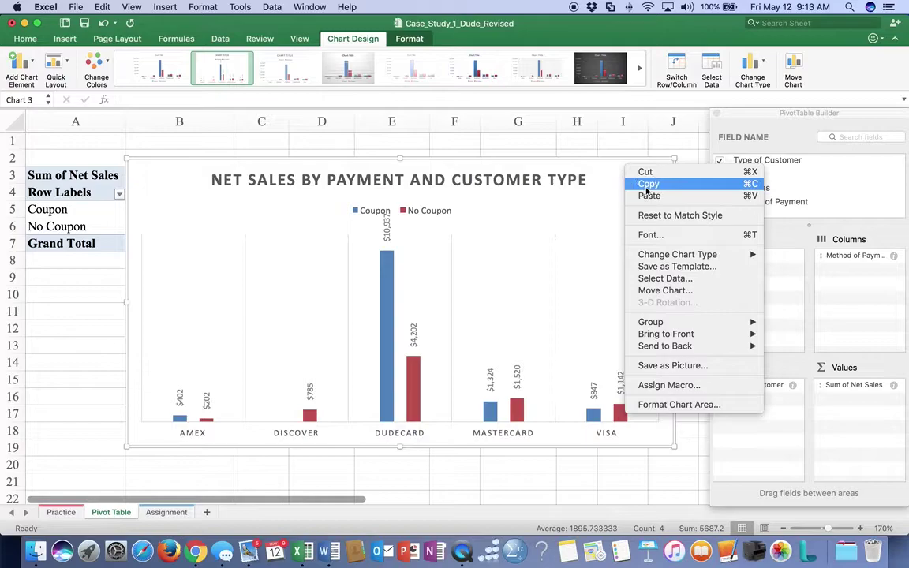
left_click(651, 182)
left_click(335, 546)
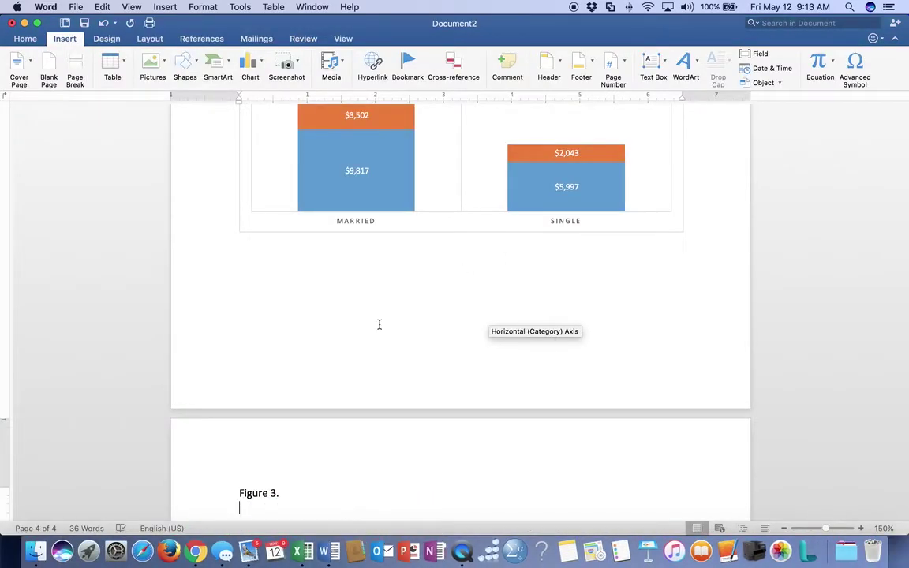
scroll(349, 375, "down", 5)
right_click(252, 309)
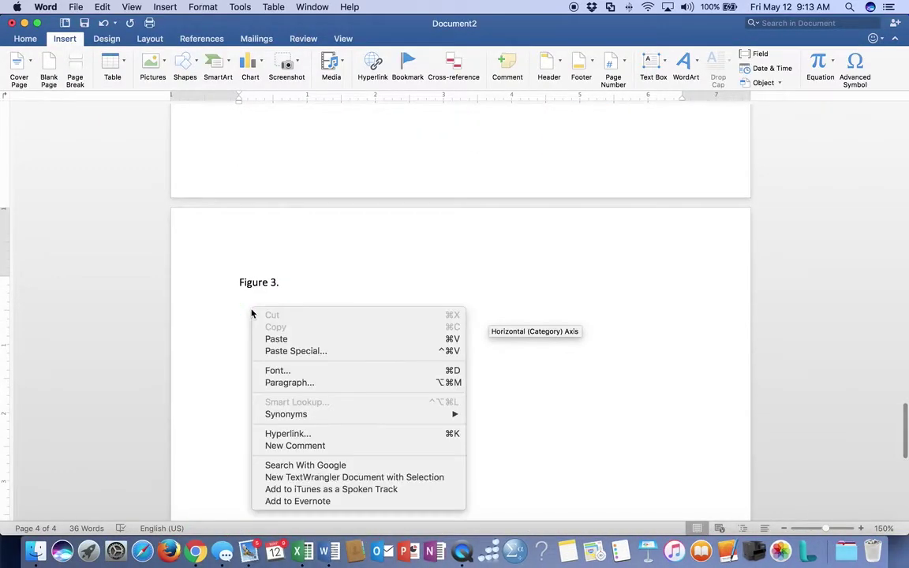
left_click(283, 339)
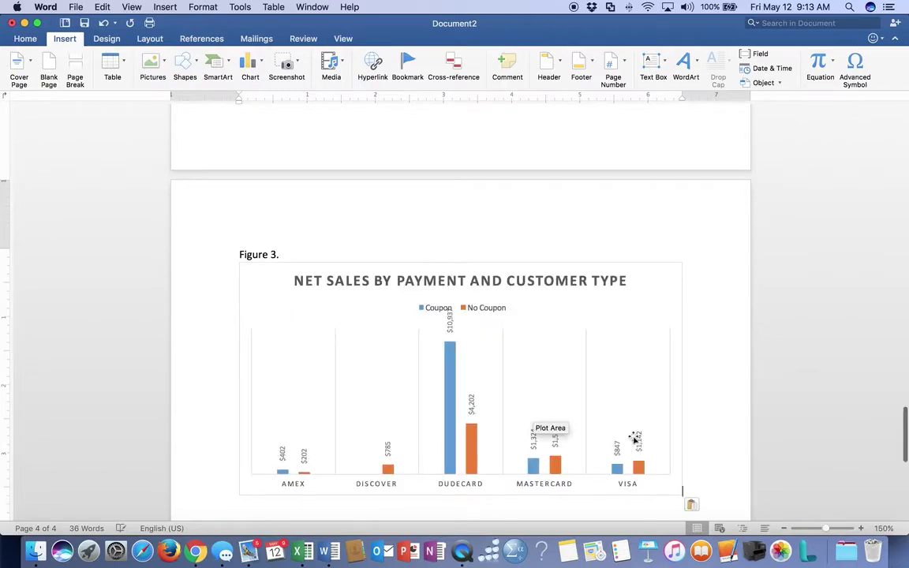
Set the pasted Figure 3 chart's paste option to Chart (Embedded Workbook) and start a new line below it
left_click(693, 503)
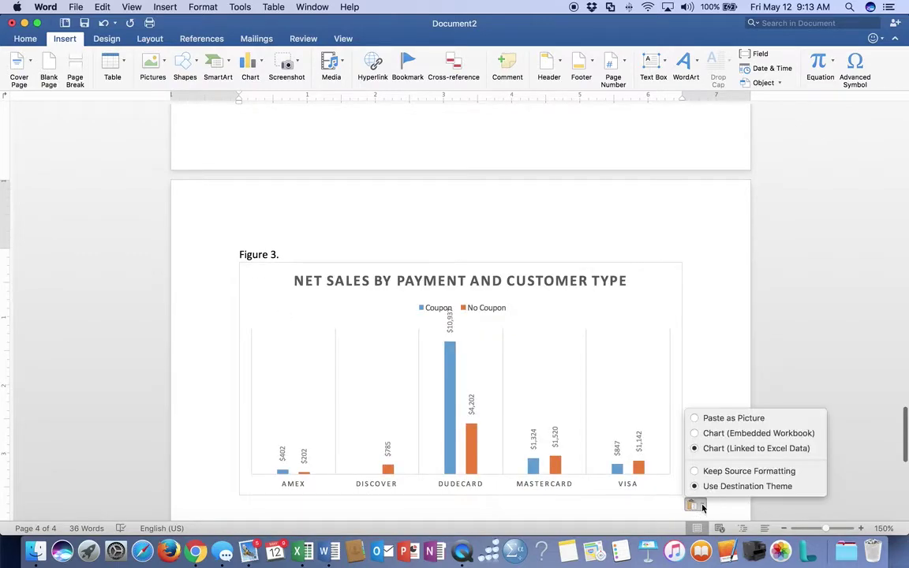
left_click(710, 432)
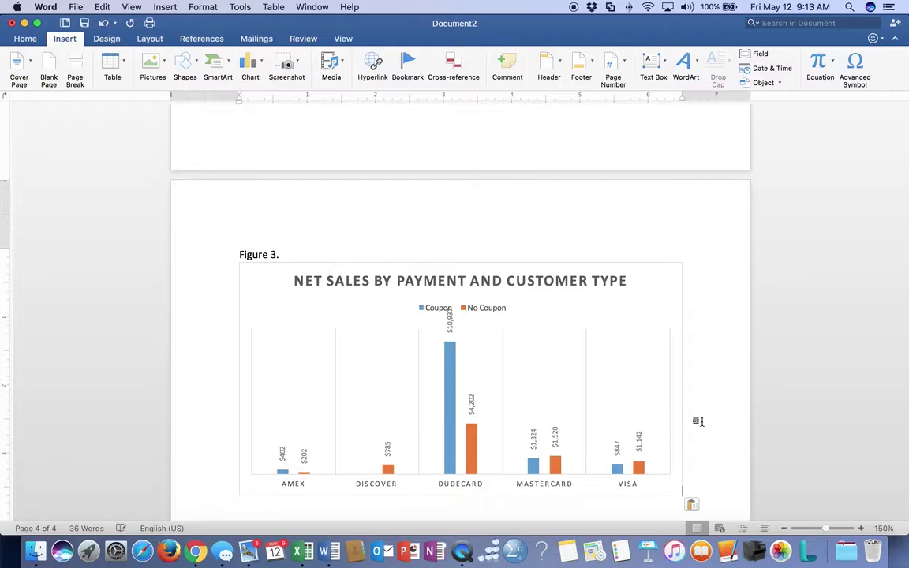
scroll(709, 422, "down", 3)
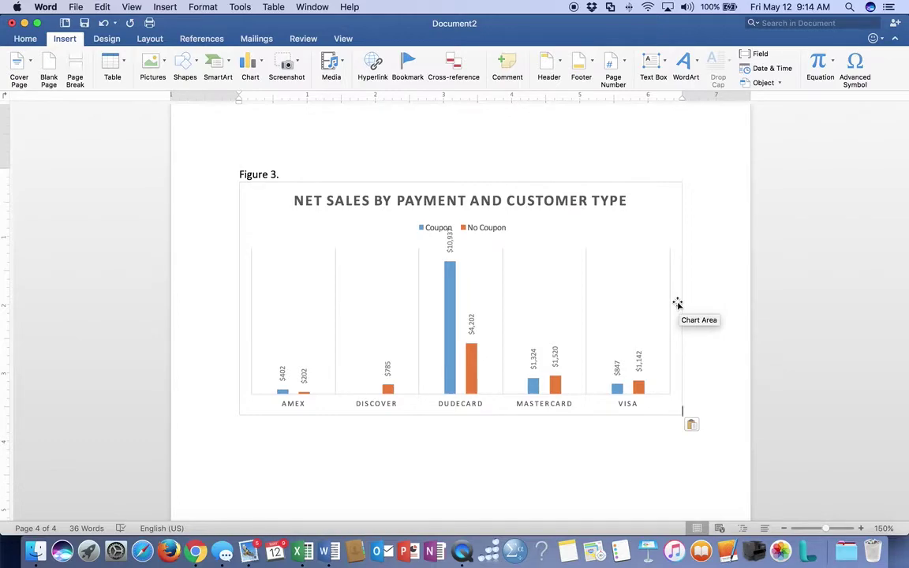
key("Return")
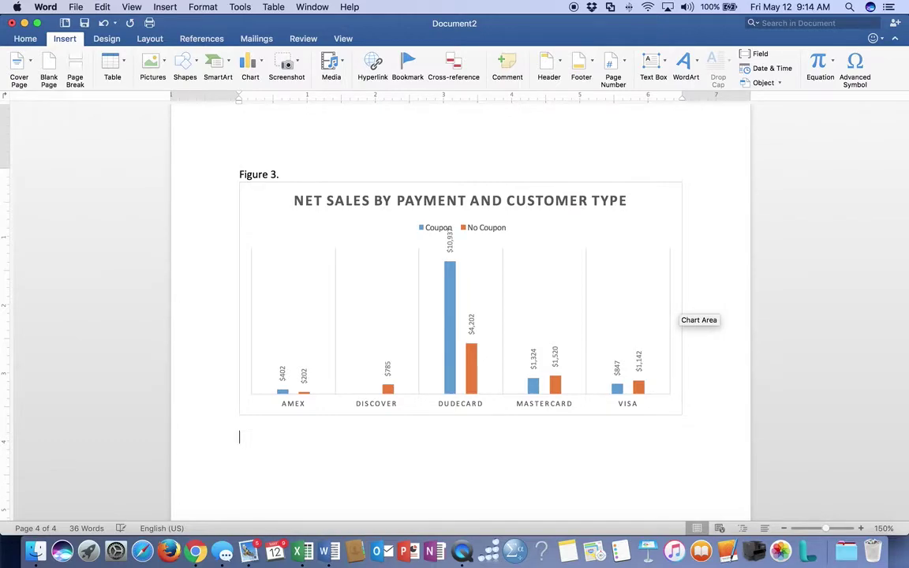
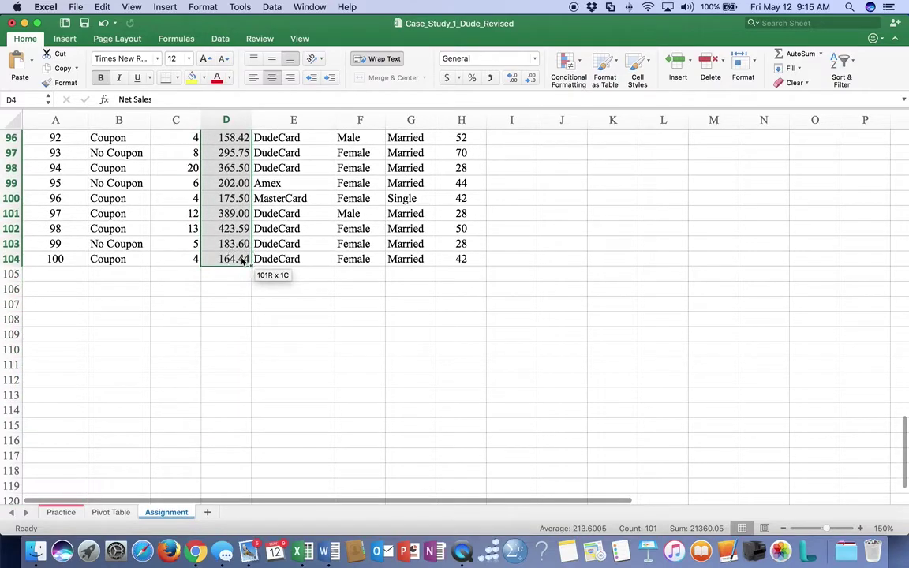
Copy the selected Net Sales data D4:D104 on the Assignment sheet and paste it beside Age, starting at I4
right_click(244, 261)
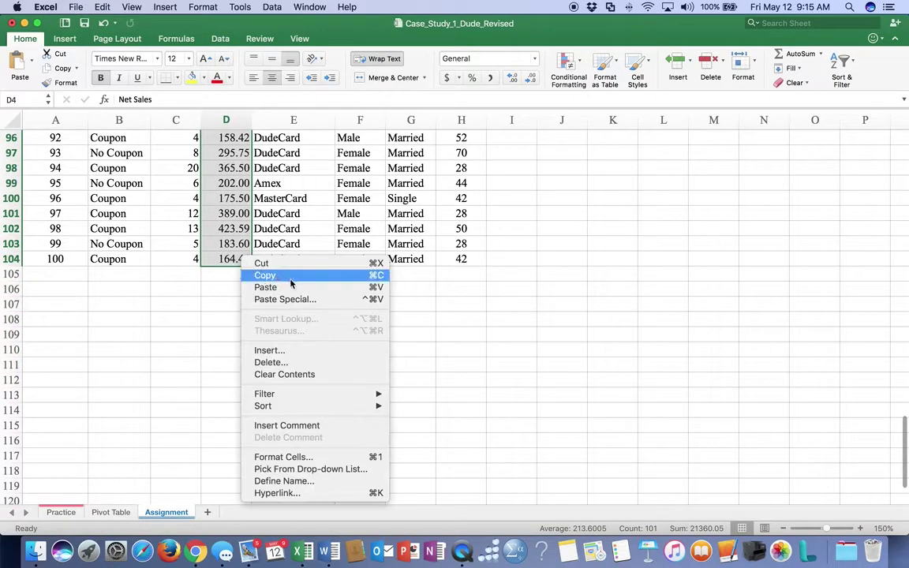
left_click(317, 278)
scroll(482, 239, "up", 20)
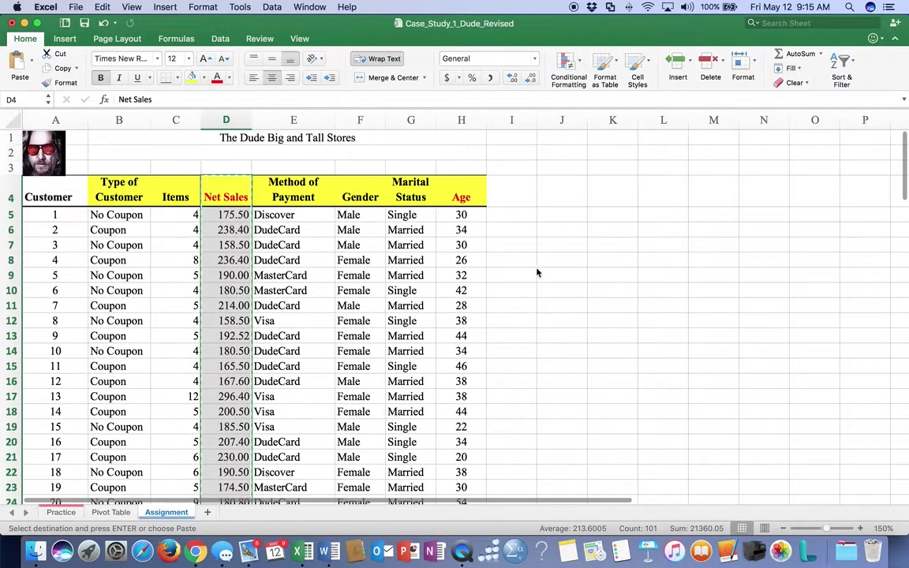
left_click(516, 189)
right_click(516, 189)
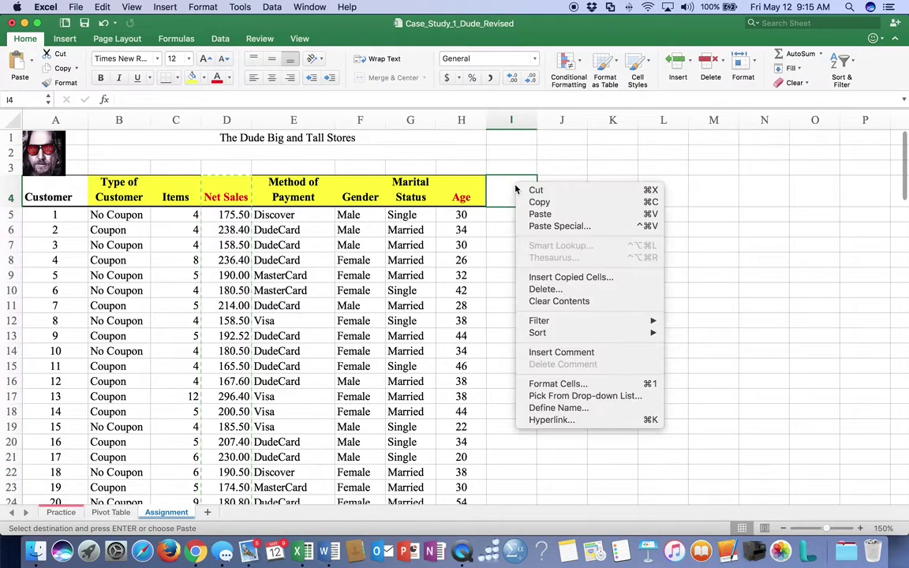
left_click(540, 211)
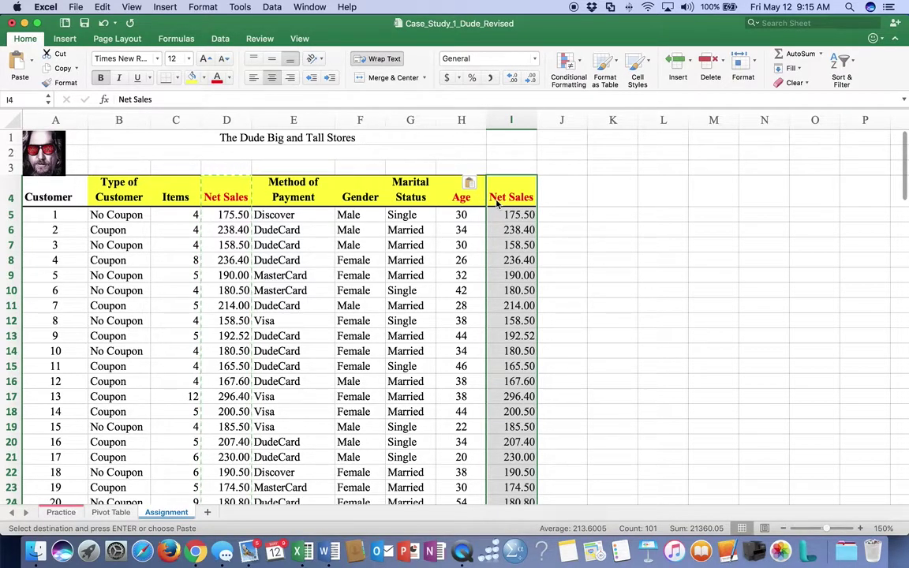
Insert a plain Scatter chart from the Age and Net Sales data in H4:I104
left_click_drag(461, 197, 524, 198)
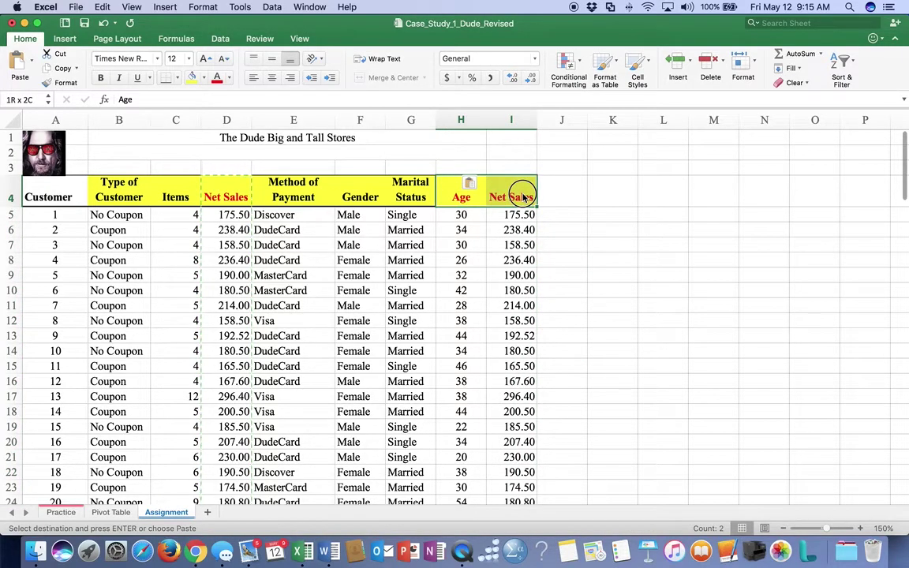
left_click_drag(525, 197, 47, 493)
scroll(550, 209, "up", 5)
left_click_drag(523, 219, 521, 195)
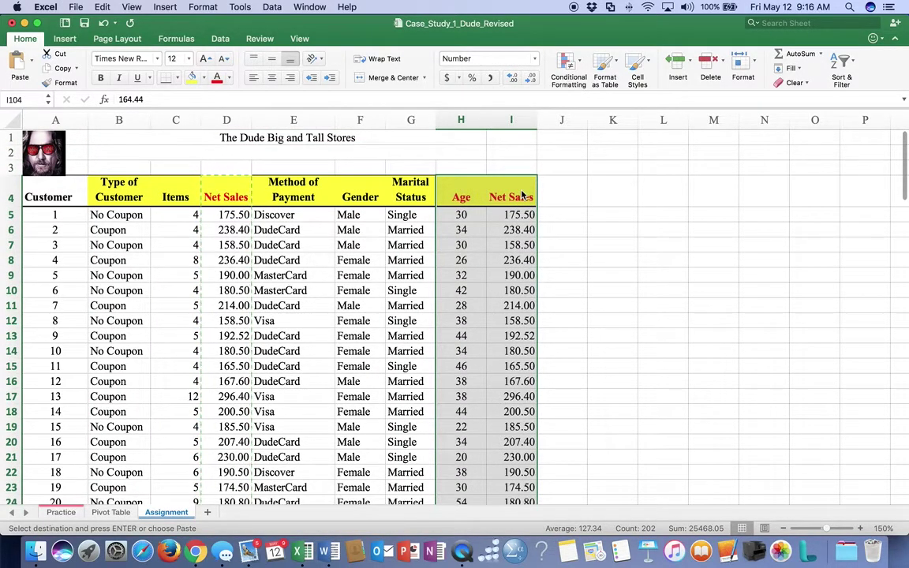
left_click(64, 42)
left_click(362, 77)
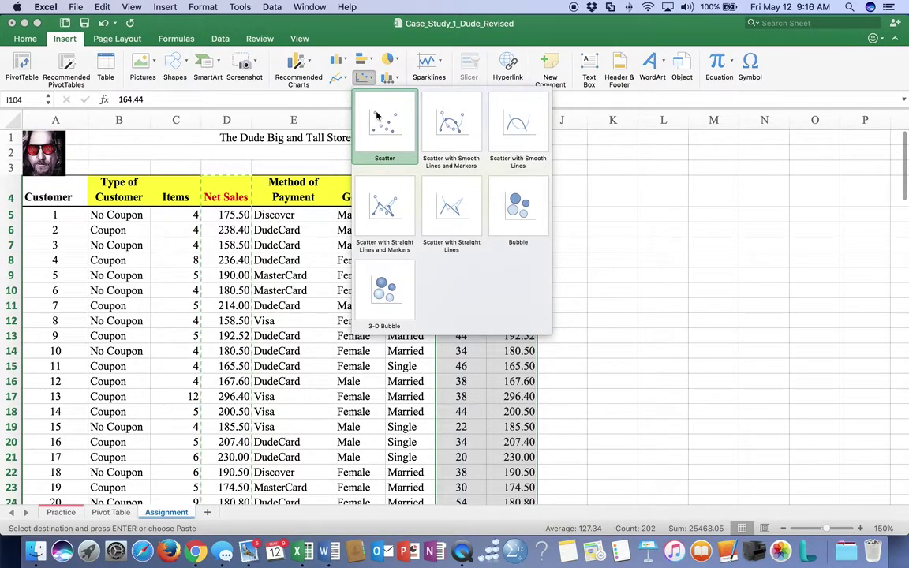
left_click(376, 116)
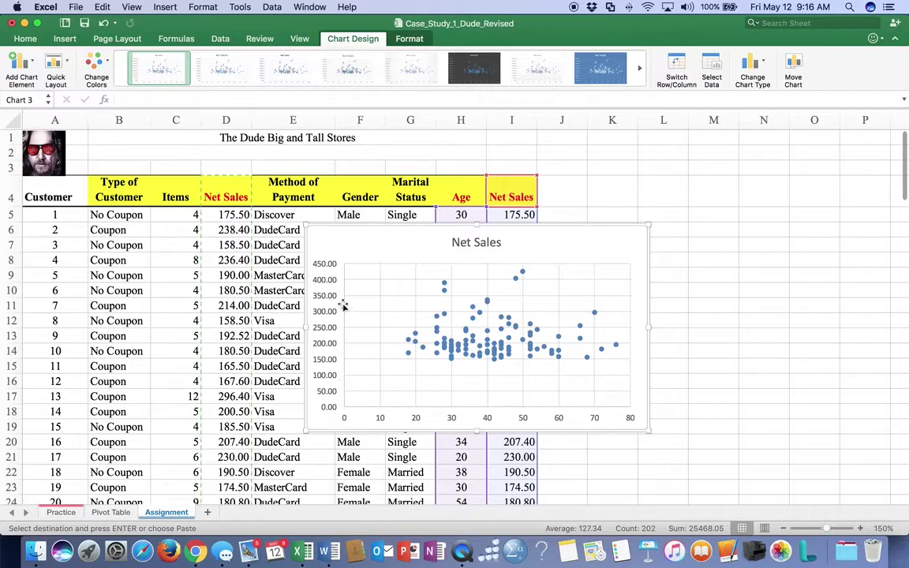
Title the scatter chart "Net Sales by Age" and enlarge it up to cell B1
left_click(458, 243)
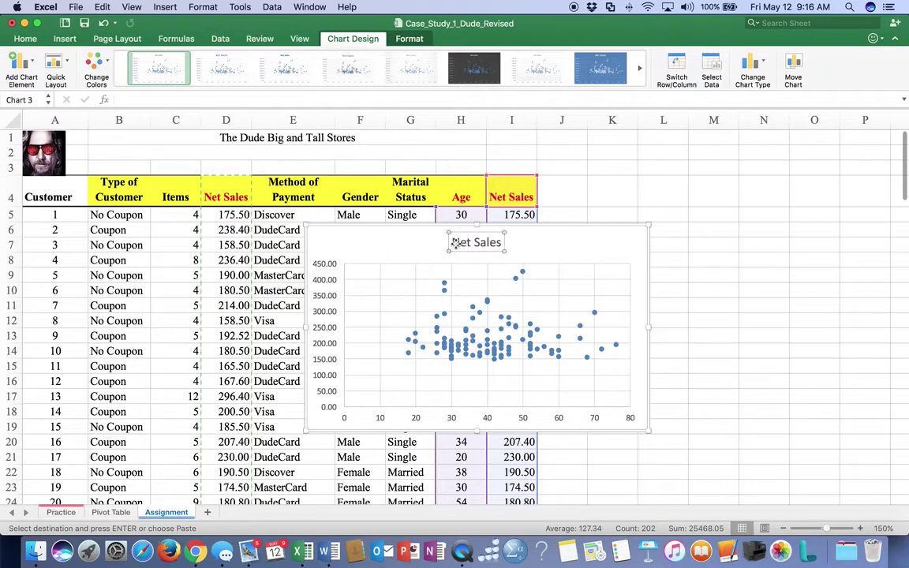
left_click(499, 242)
type("b")
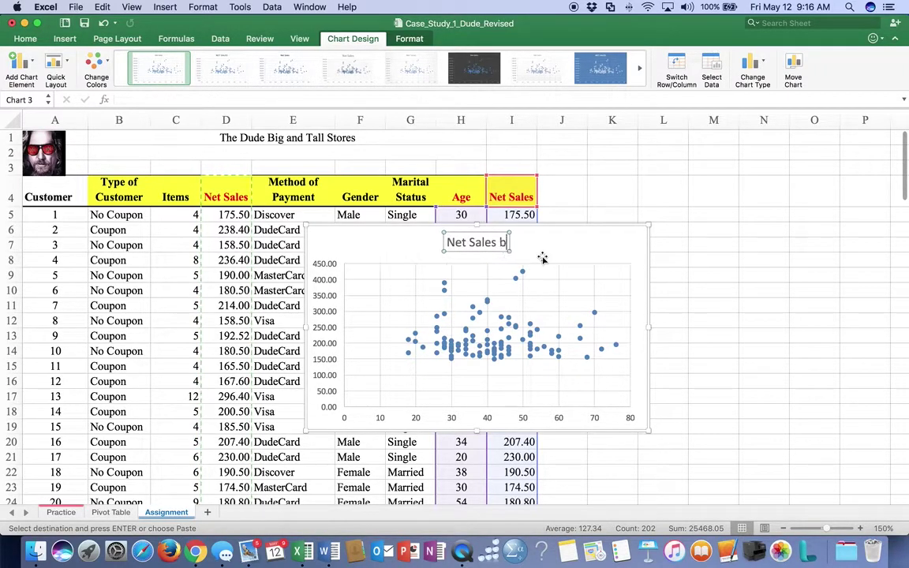
type("y Age")
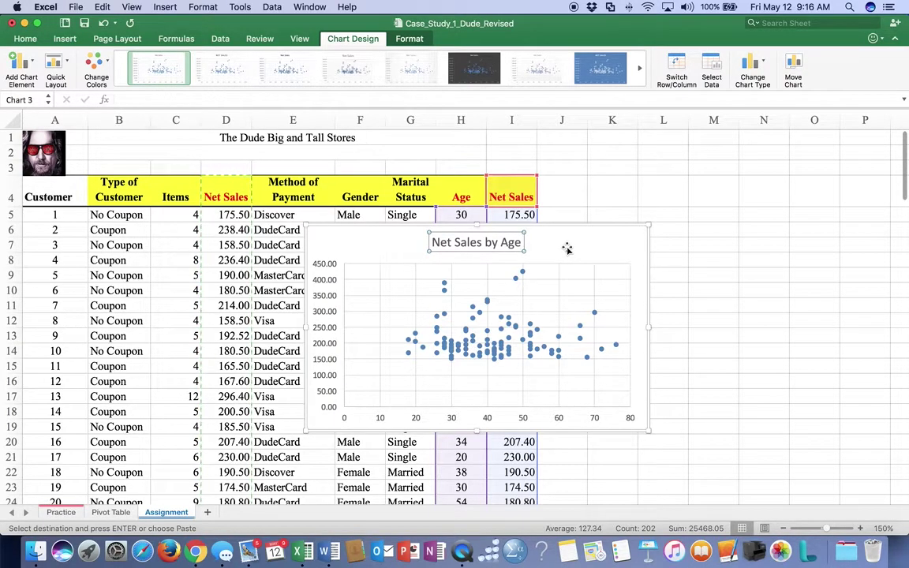
left_click(372, 299)
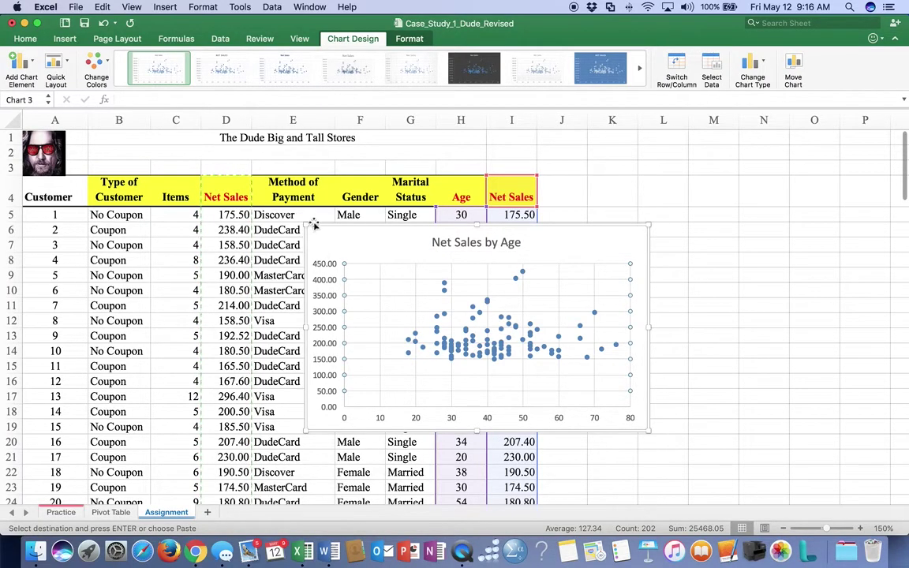
left_click_drag(306, 225, 91, 134)
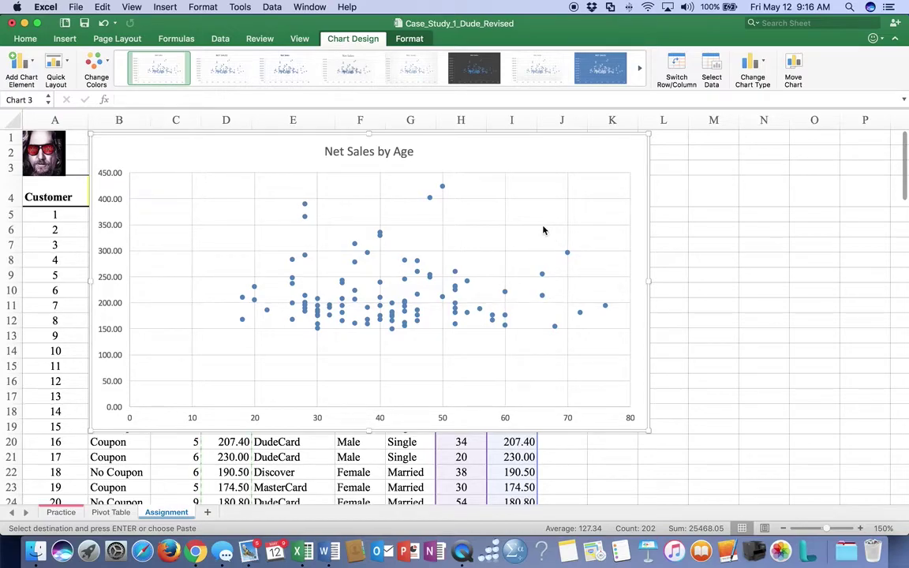
Delete the horizontal and vertical gridlines from the Net Sales by Age scatter chart
left_click(543, 227)
key("Delete")
left_click(566, 220)
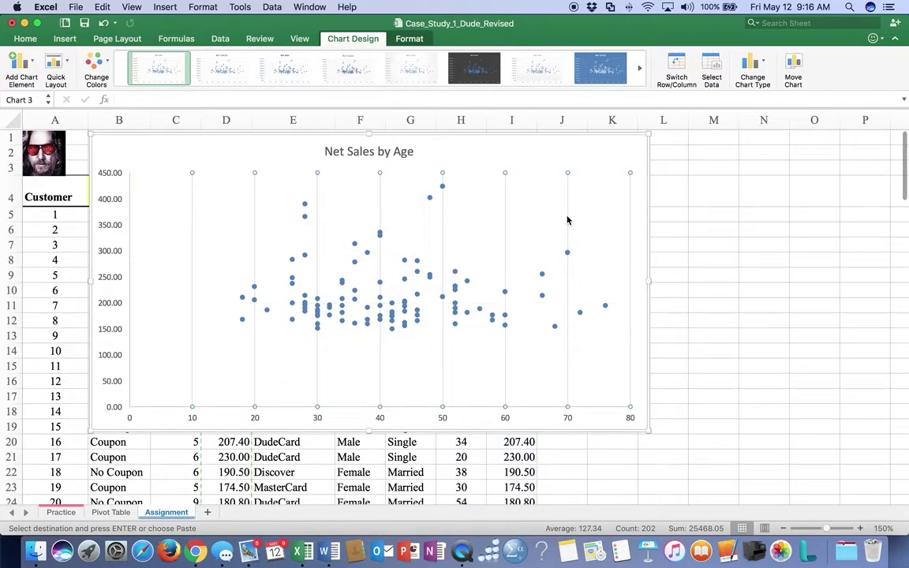
key("Delete")
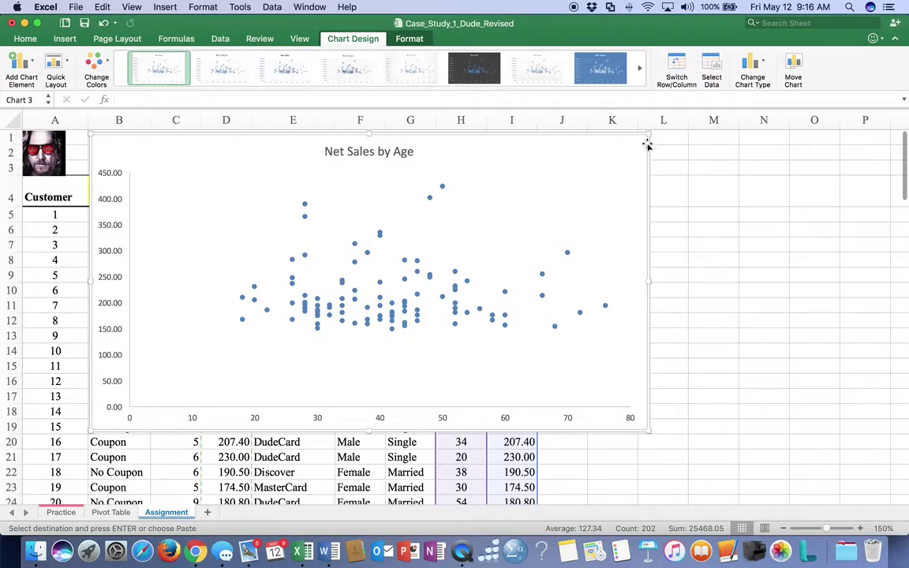
Add primary horizontal and primary vertical axis titles to the Net Sales by Age scatter chart
left_click(33, 64)
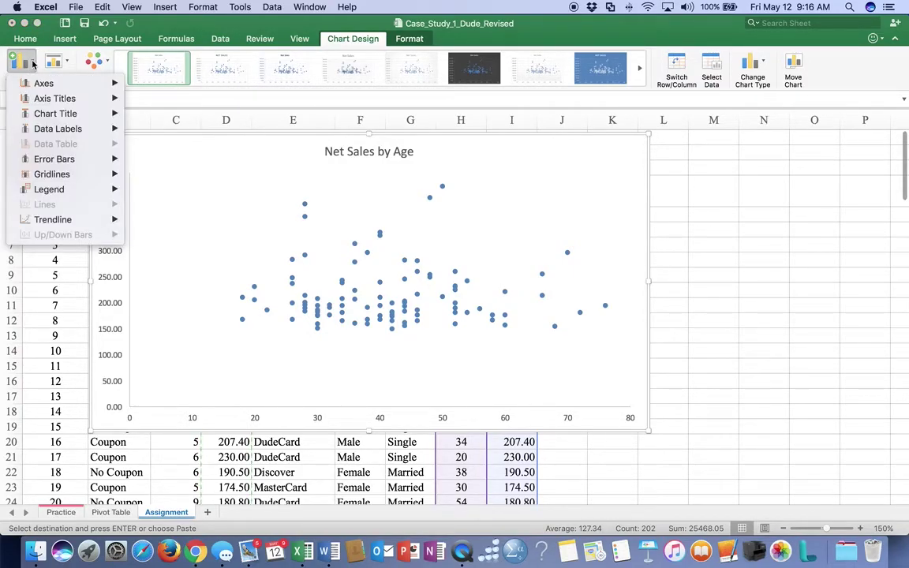
mouse_move(58, 103)
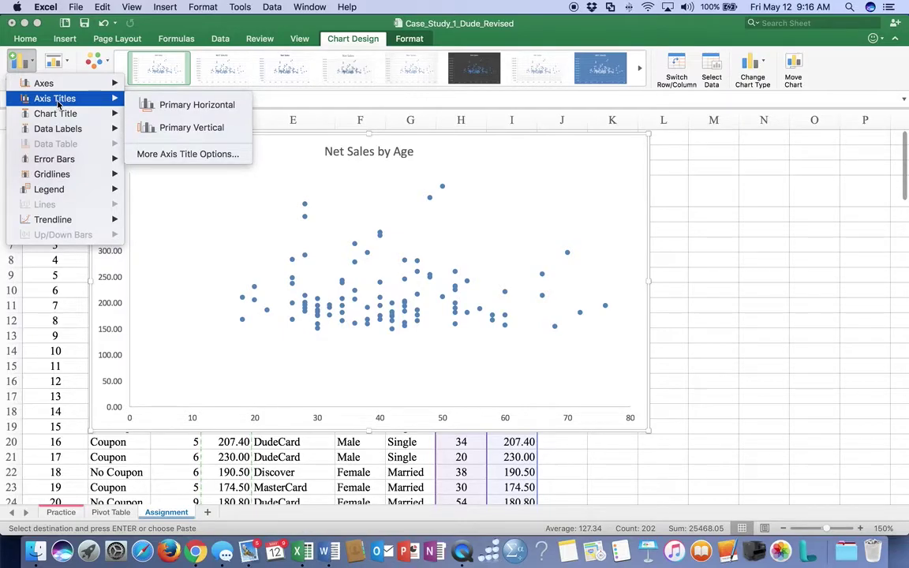
left_click(167, 104)
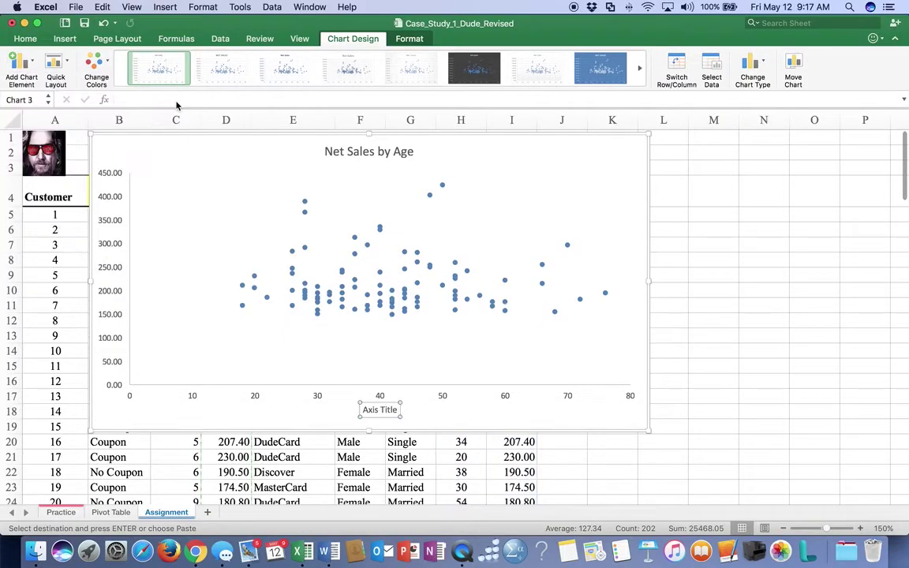
left_click(31, 60)
mouse_move(55, 98)
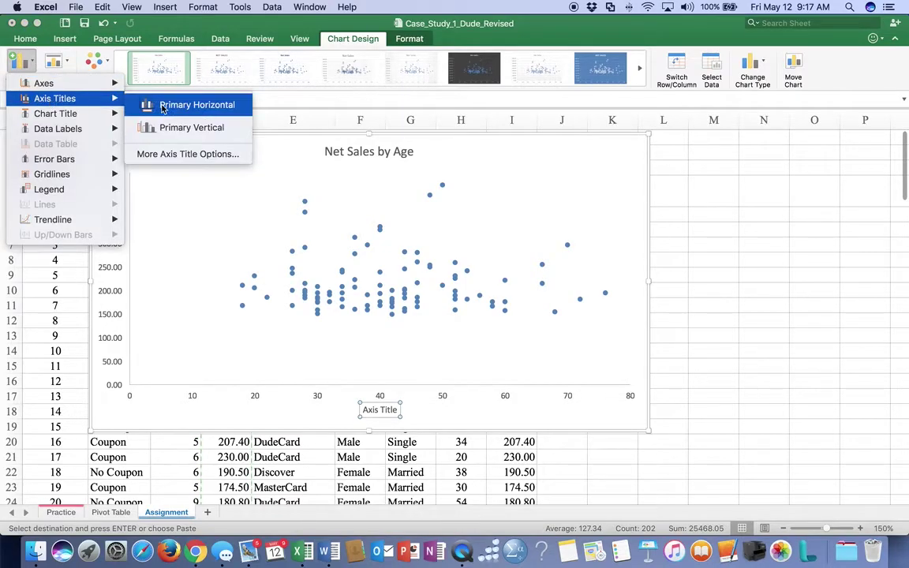
left_click(178, 126)
Name the scatter chart's horizontal axis "Age" and its vertical axis "Net Sales"
left_click(375, 409)
left_click_drag(374, 410, 415, 411)
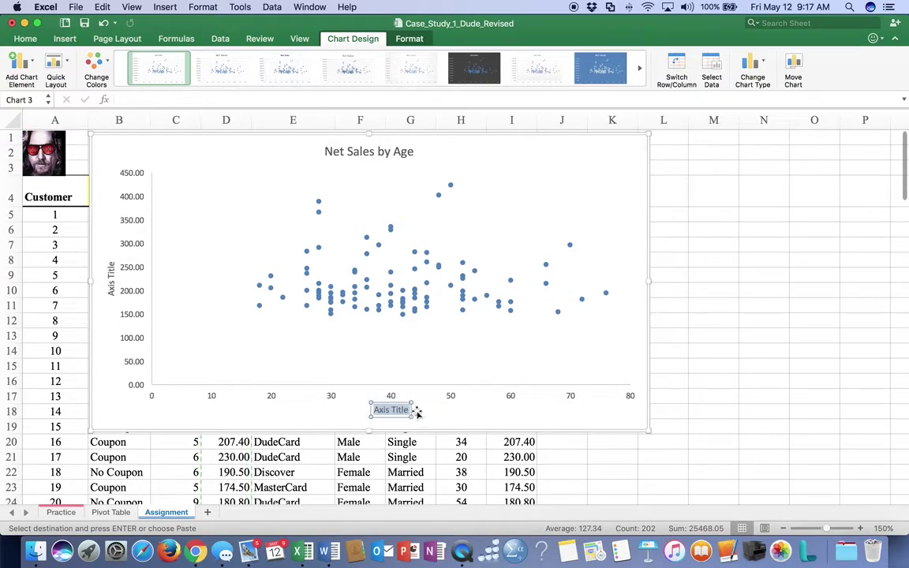
type("Age")
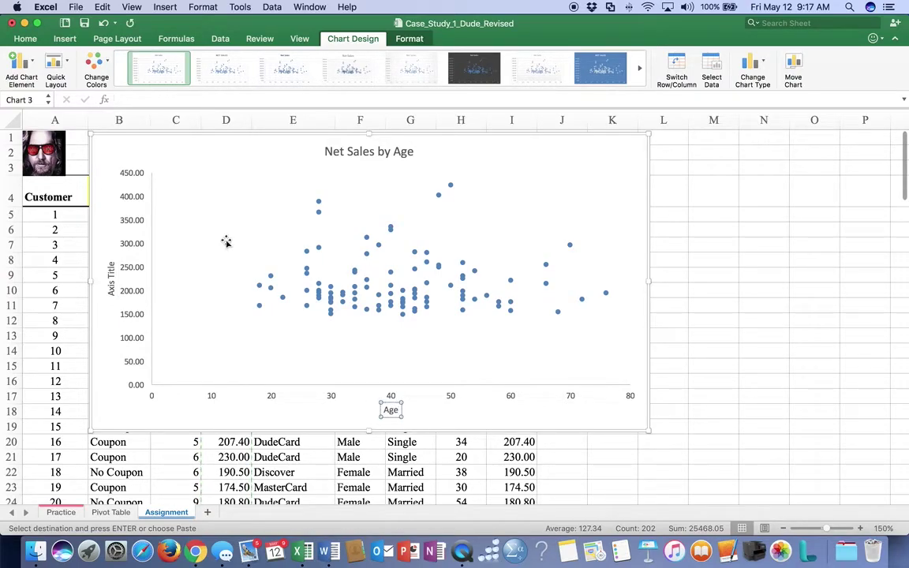
left_click(110, 280)
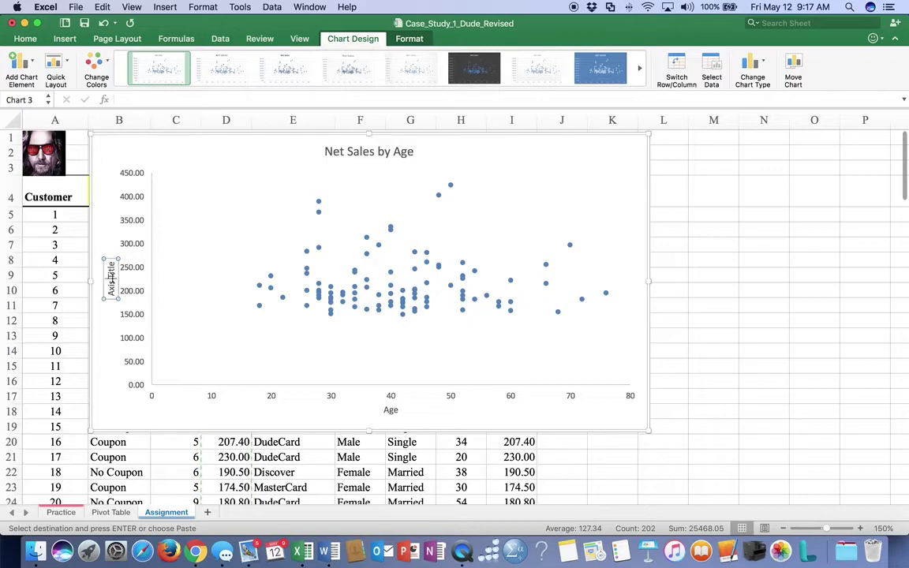
double_click(111, 277)
key("BackSpace")
type("Net Sales")
key("shift+super+Right")
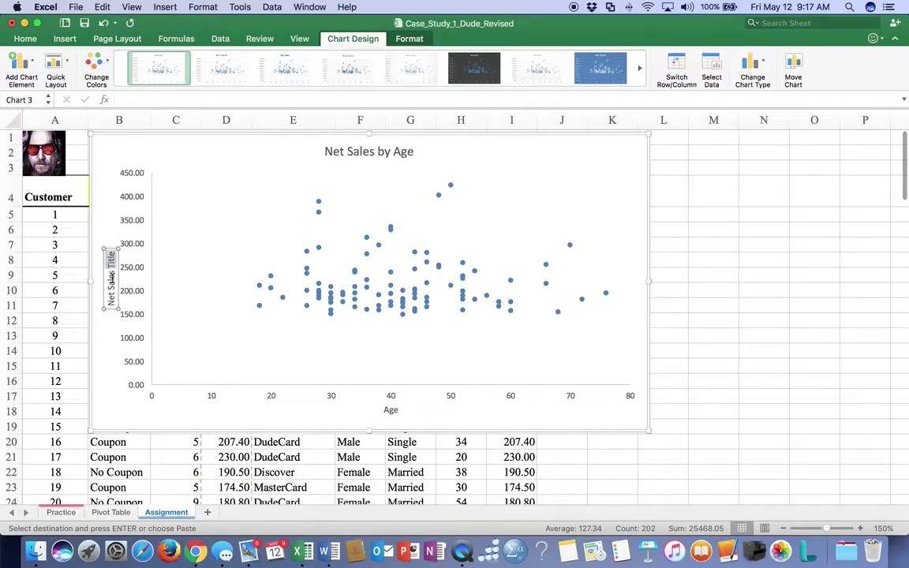
key("BackSpace")
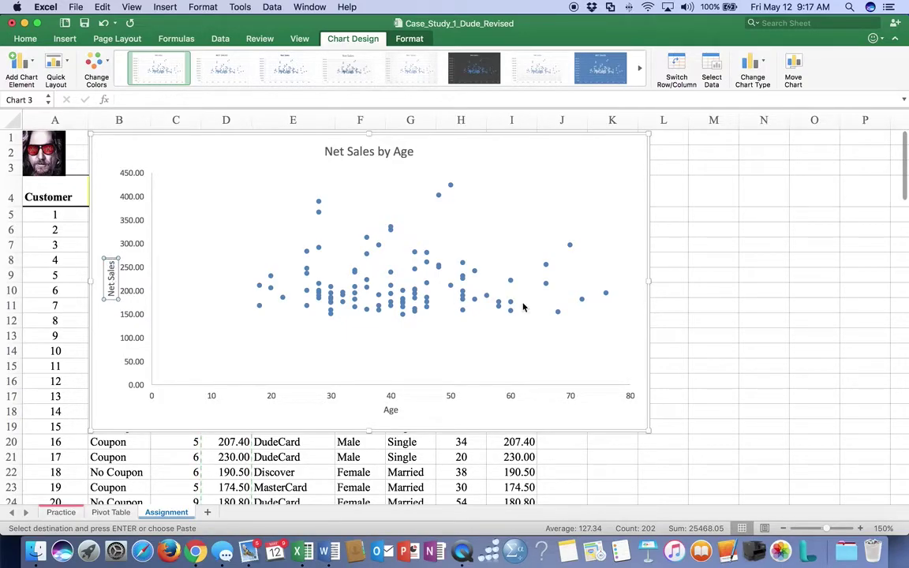
Add a linear trendline to the scatter points, displaying its equation and R-squared value on the chart
left_click(400, 354)
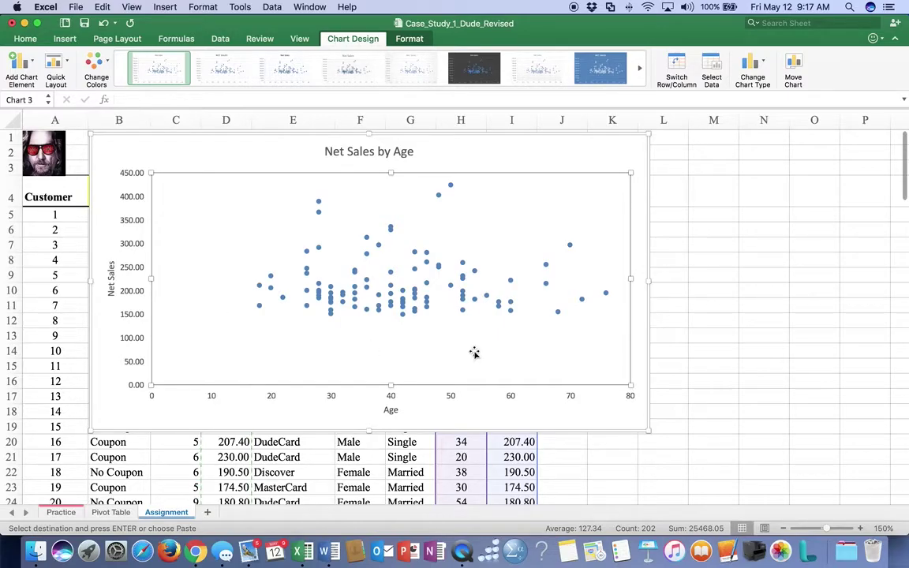
right_click(404, 304)
left_click(504, 391)
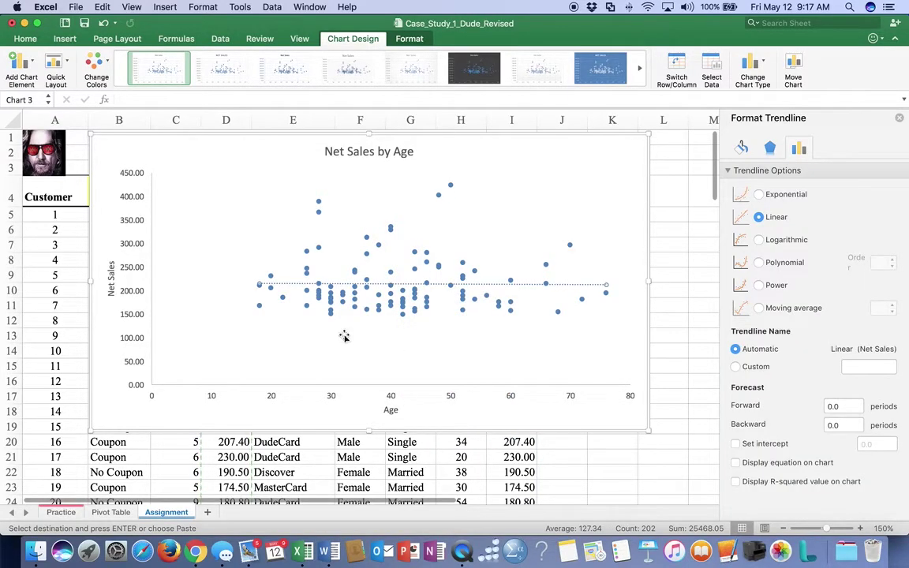
left_click(734, 464)
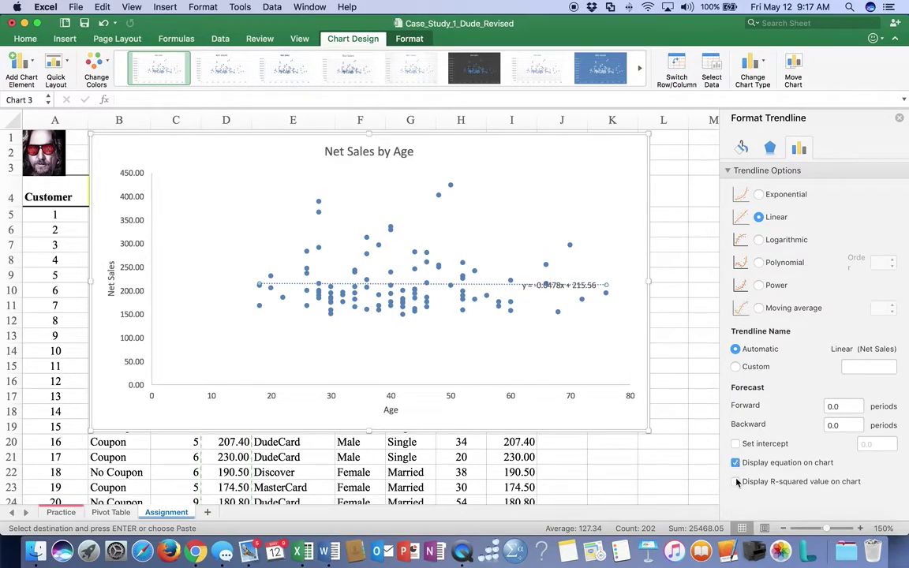
left_click(735, 482)
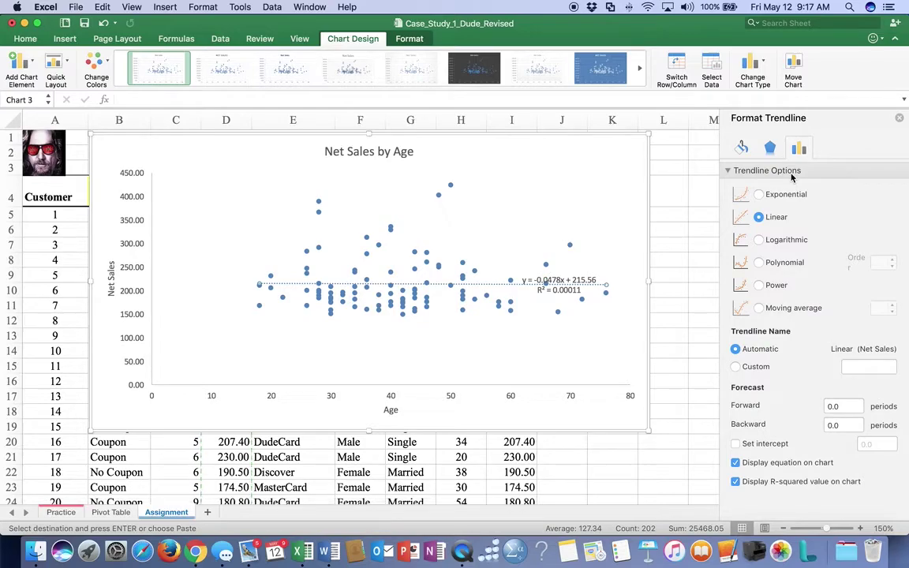
Format the trendline as a solid line in standard red
left_click(744, 148)
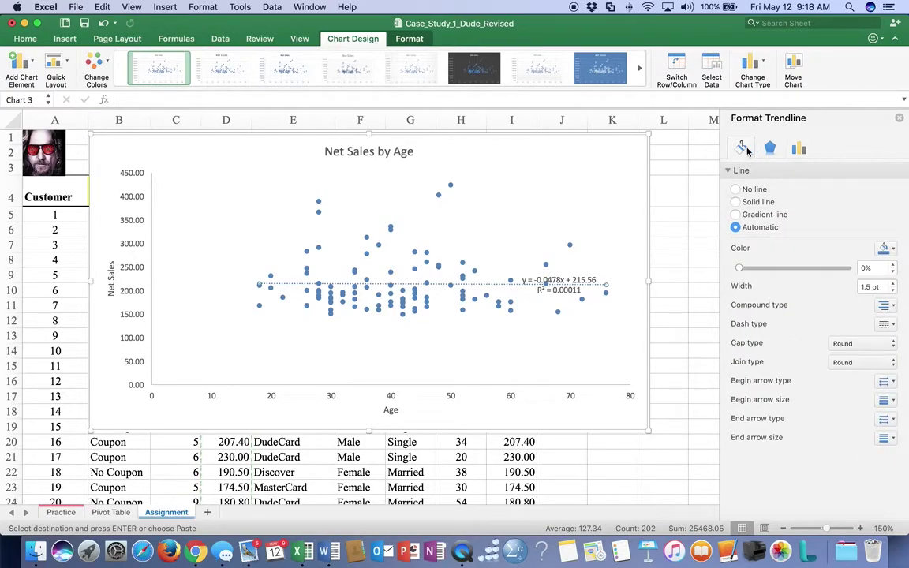
left_click(736, 202)
left_click(884, 248)
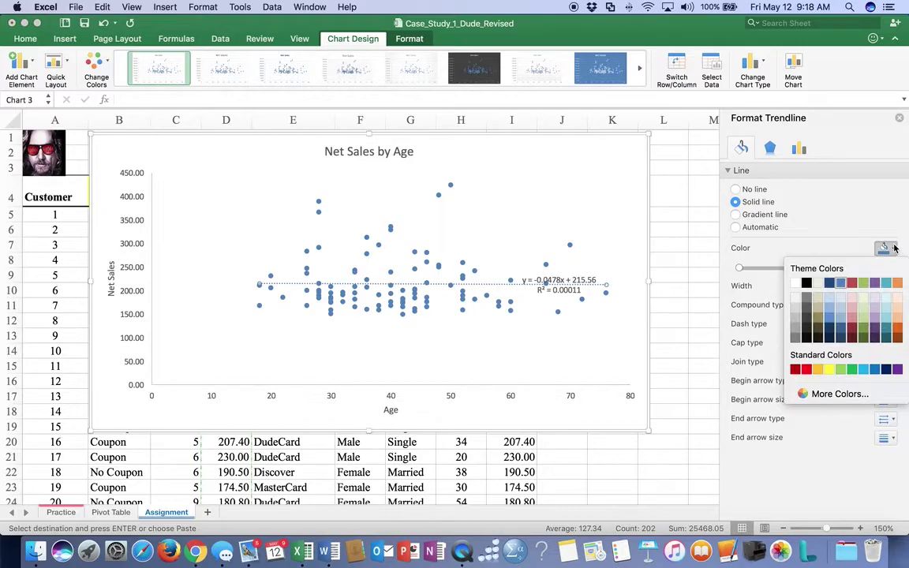
left_click(806, 370)
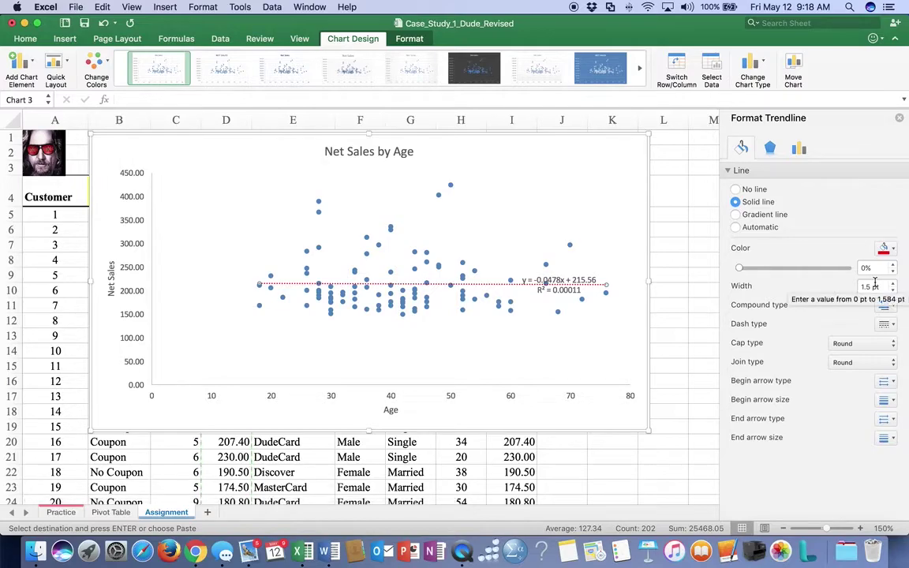
Move the trendline equation label to the chart's upper right area and set its font size to 18
left_click(565, 296)
left_click_drag(565, 296, 530, 180)
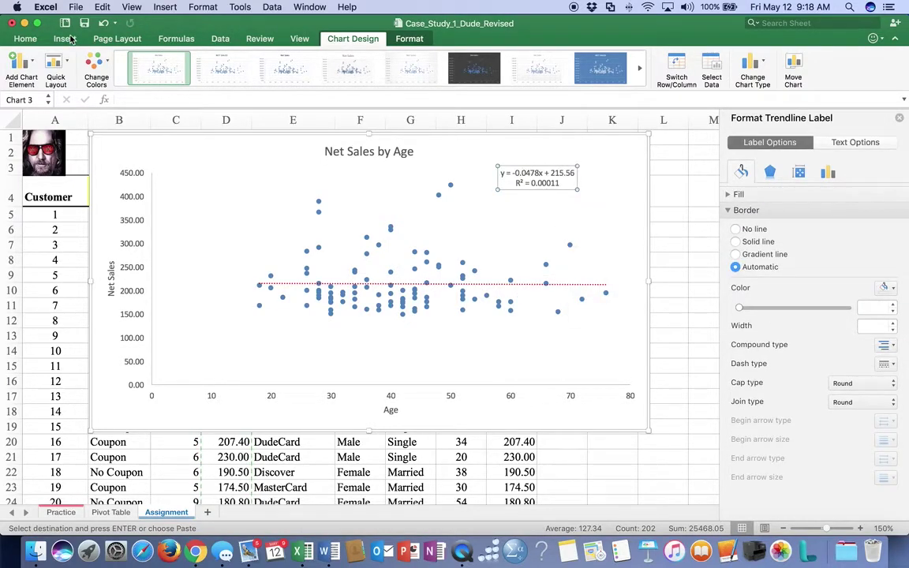
left_click(35, 39)
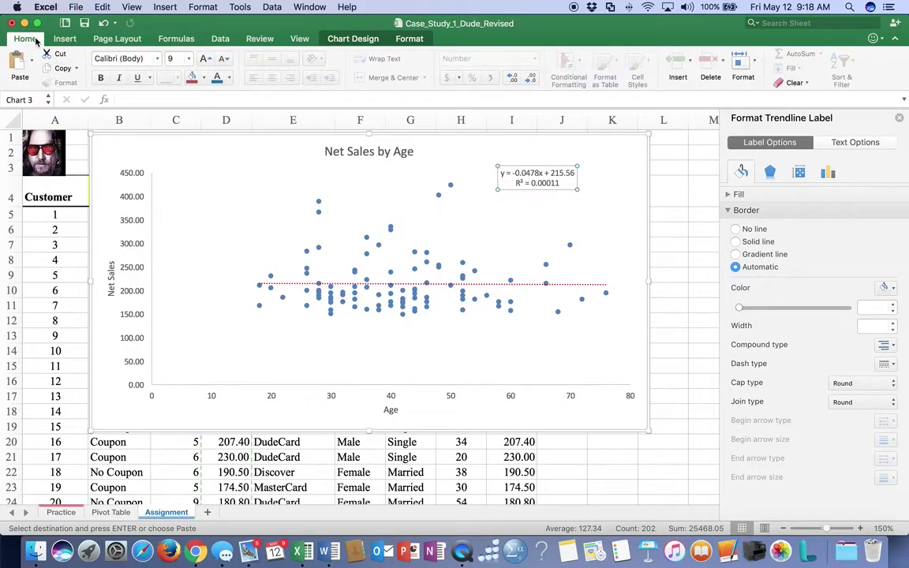
left_click(189, 58)
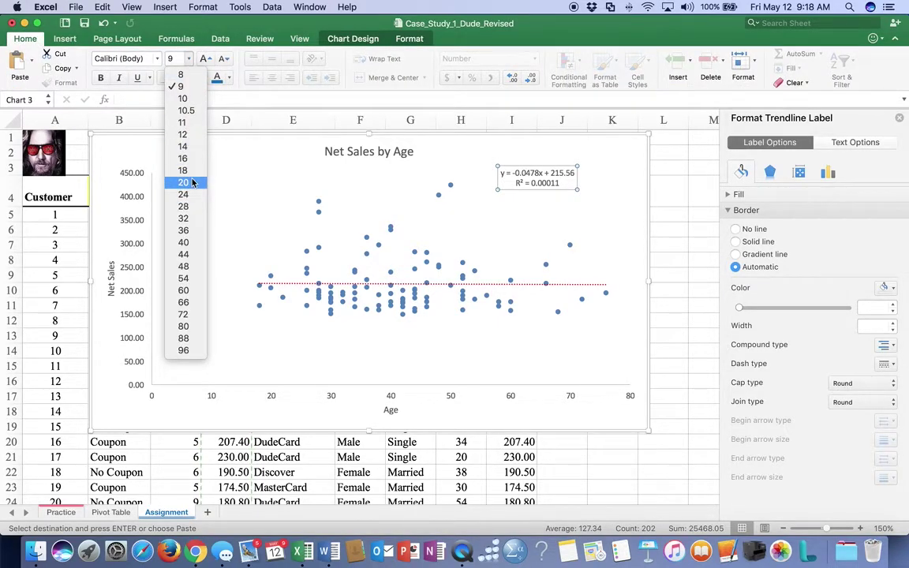
left_click(192, 169)
left_click_drag(567, 197, 607, 203)
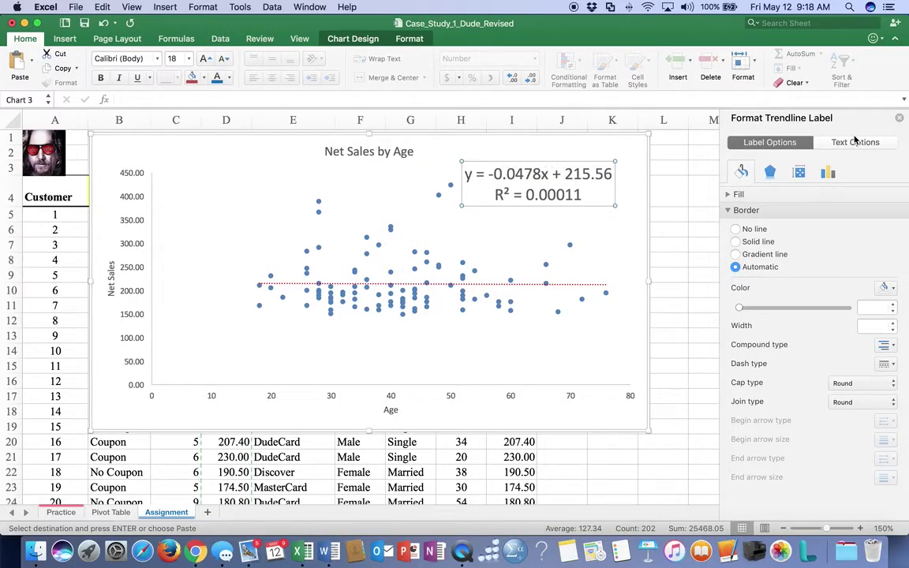
left_click(899, 118)
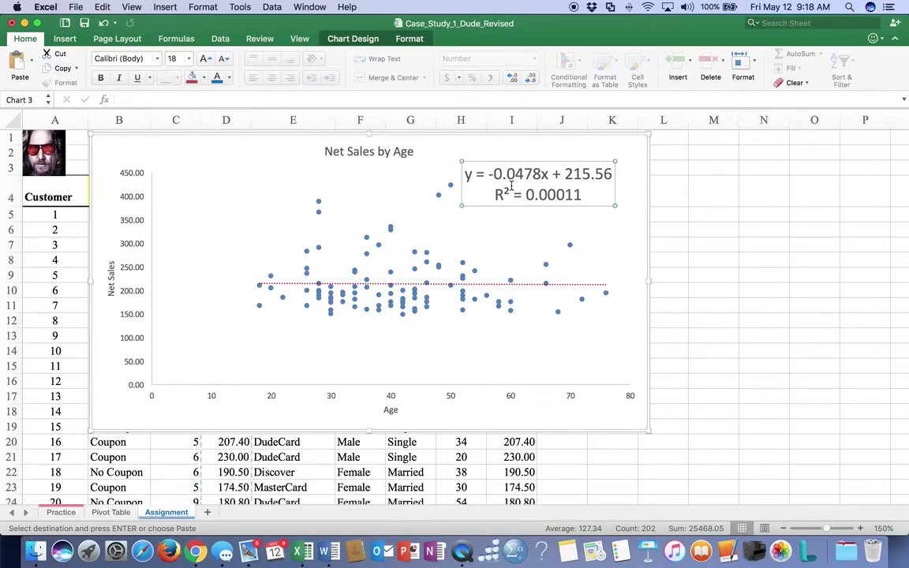
Enter the line equation y=mx+b in cell M6 with font size 16
left_click(704, 228)
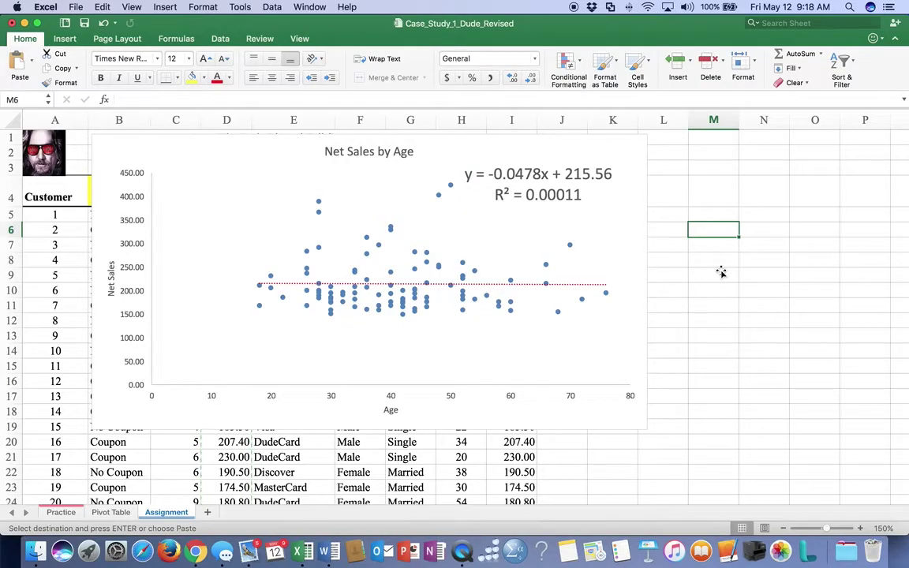
left_click(189, 59)
left_click(168, 150)
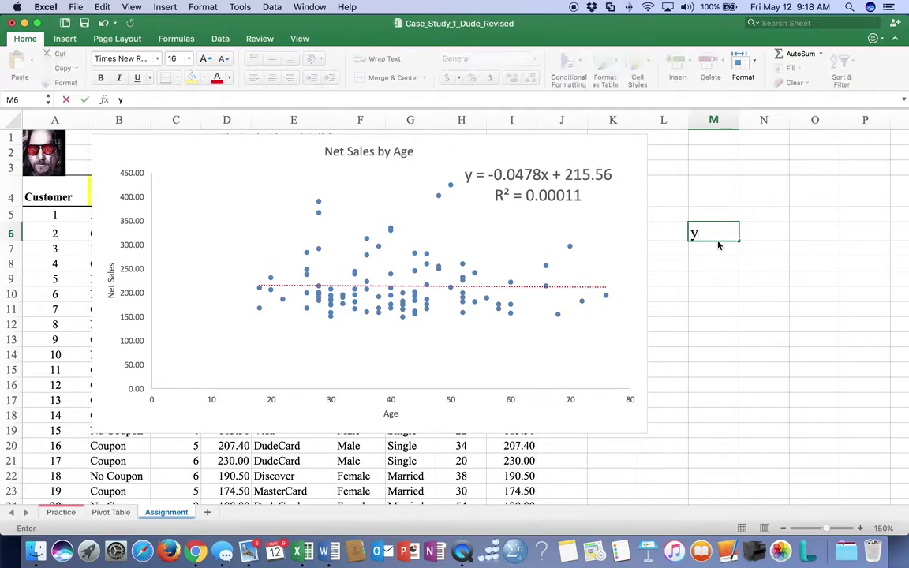
type("mx")
type("_b")
key("BackSpace")
key("BackSpace")
type("+b")
key("Return")
Enter the notes "m is the slope" in M7 and "b is the intercept" in M8
type("m is the slope")
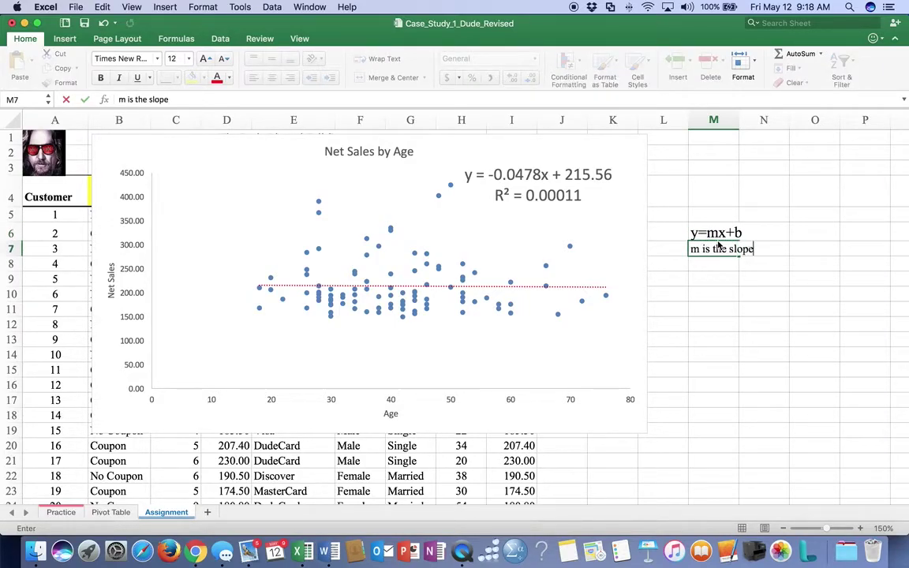
key("Return")
type("b")
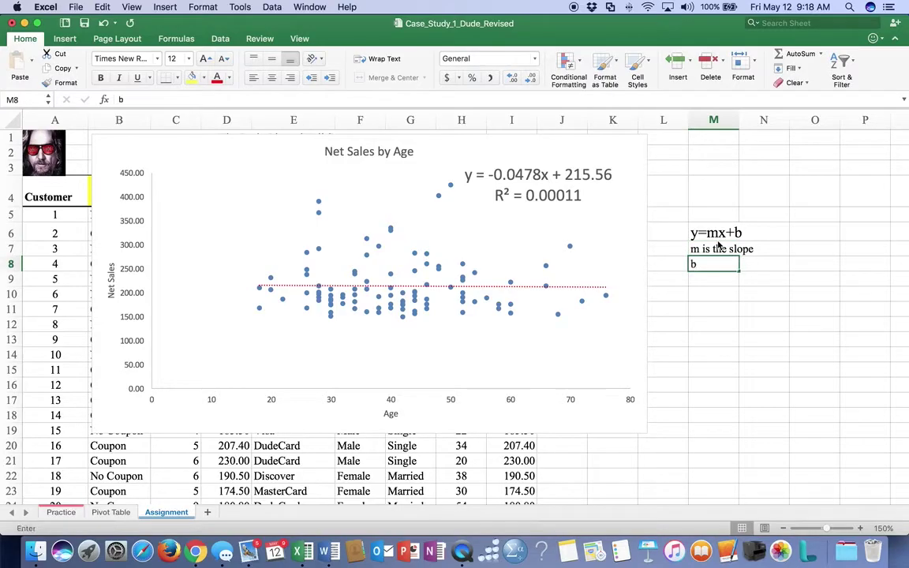
type(" is the inter")
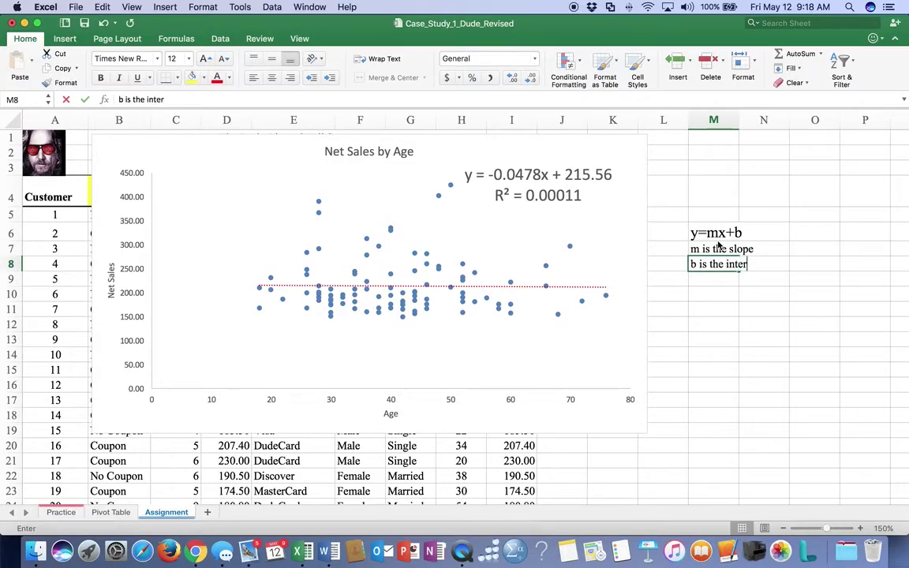
type("cept")
key("Return")
key("Return")
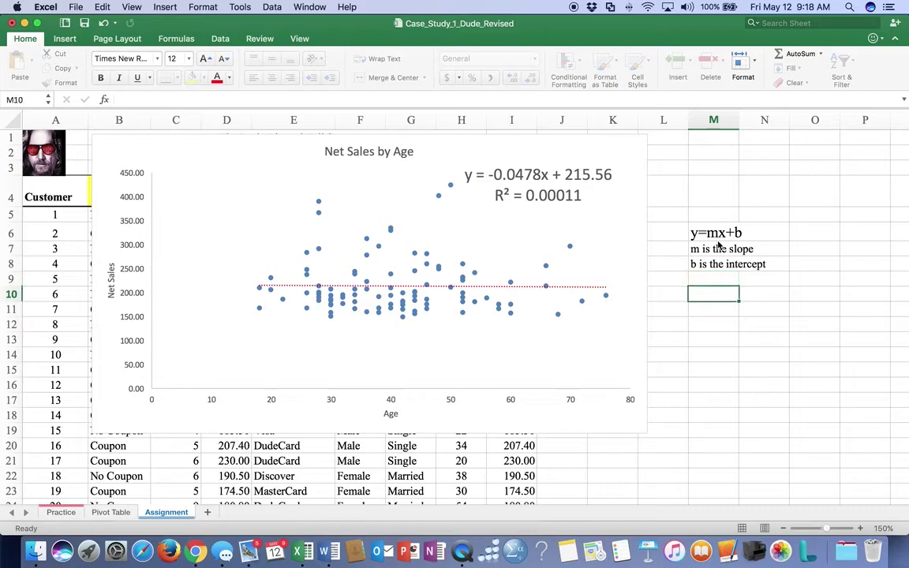
Enter the note "Slope give the relationship" in cell M10
type("Slope give the")
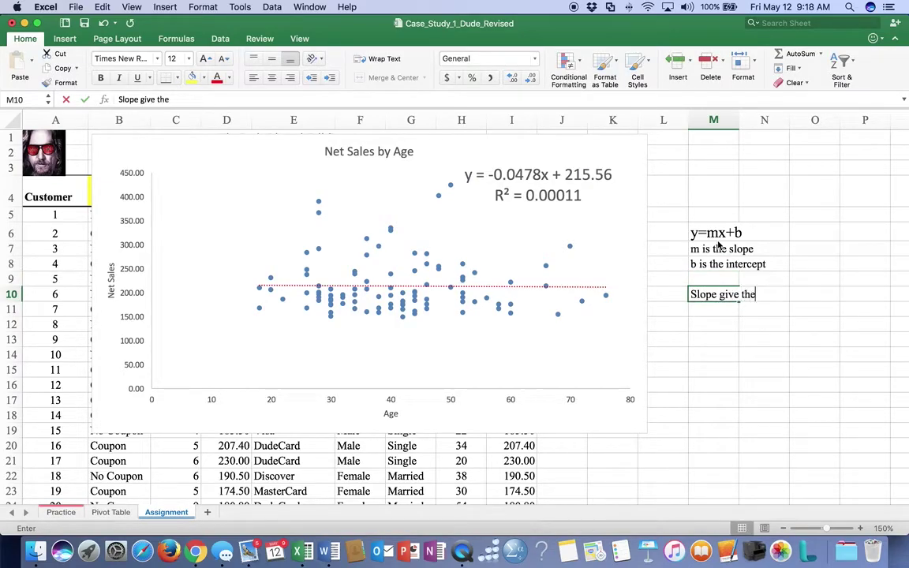
type(" relationship")
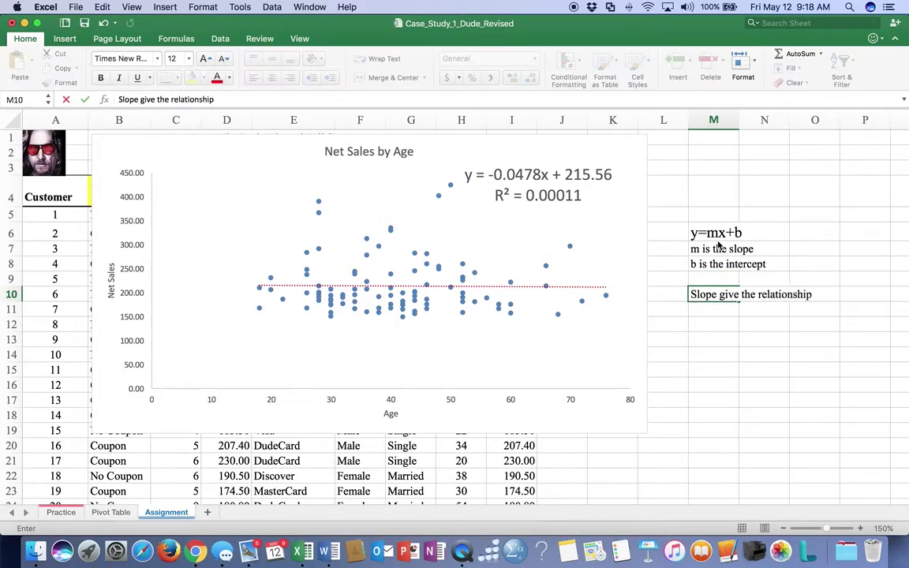
key("Return")
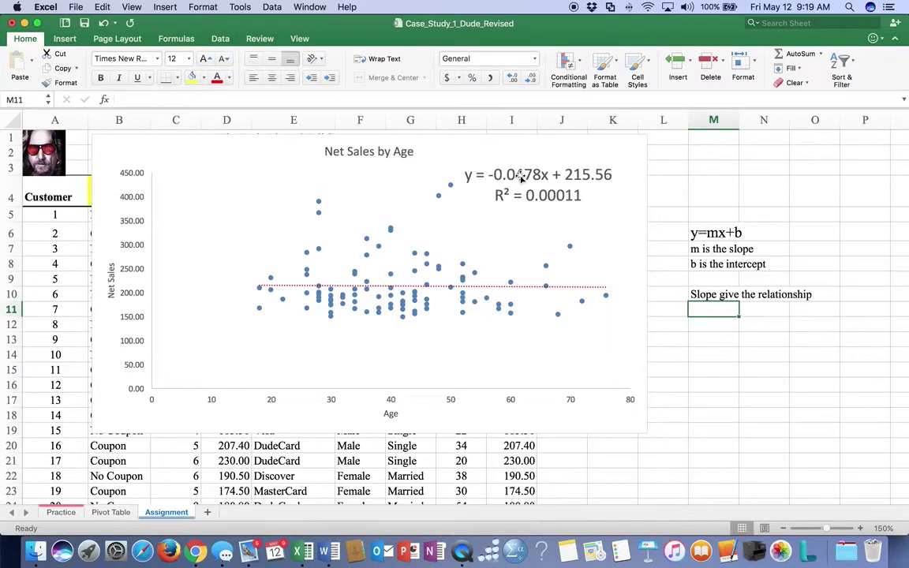
Color the R² line of the trendline label red, leaving the equation line's color as is
left_click(502, 178)
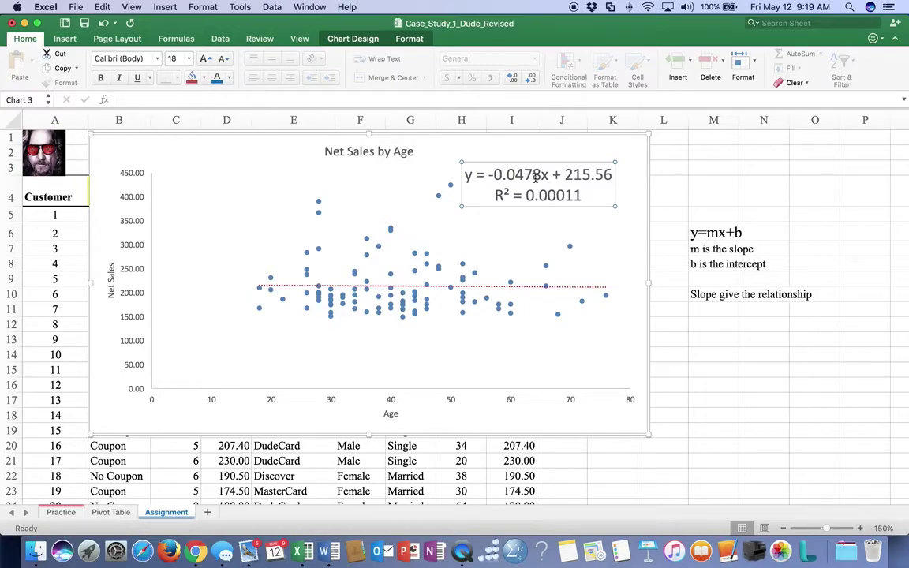
left_click_drag(497, 195, 573, 195)
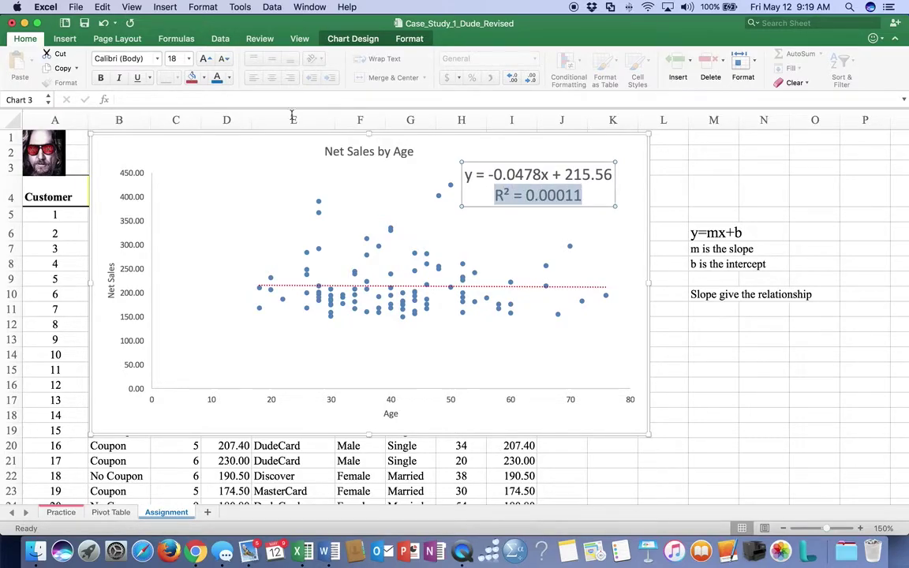
left_click(228, 77)
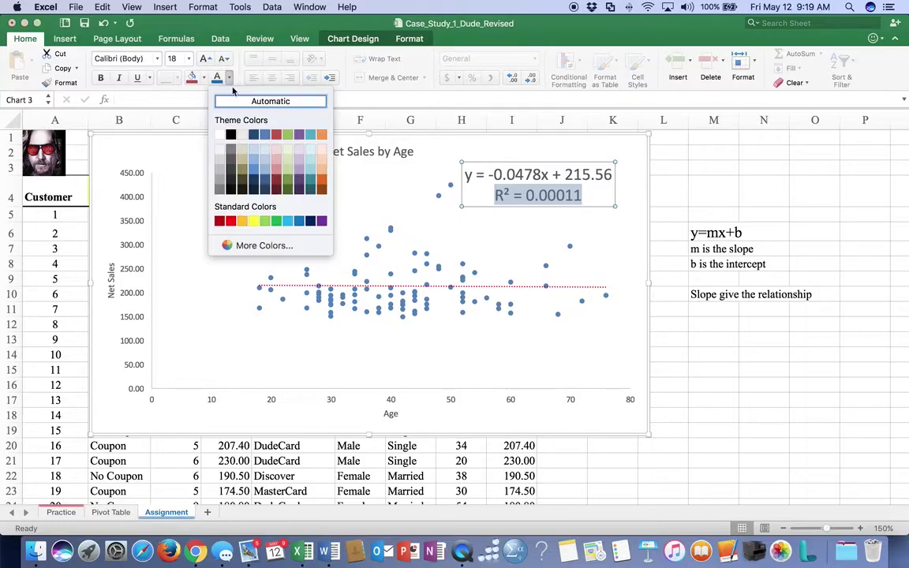
left_click(213, 206)
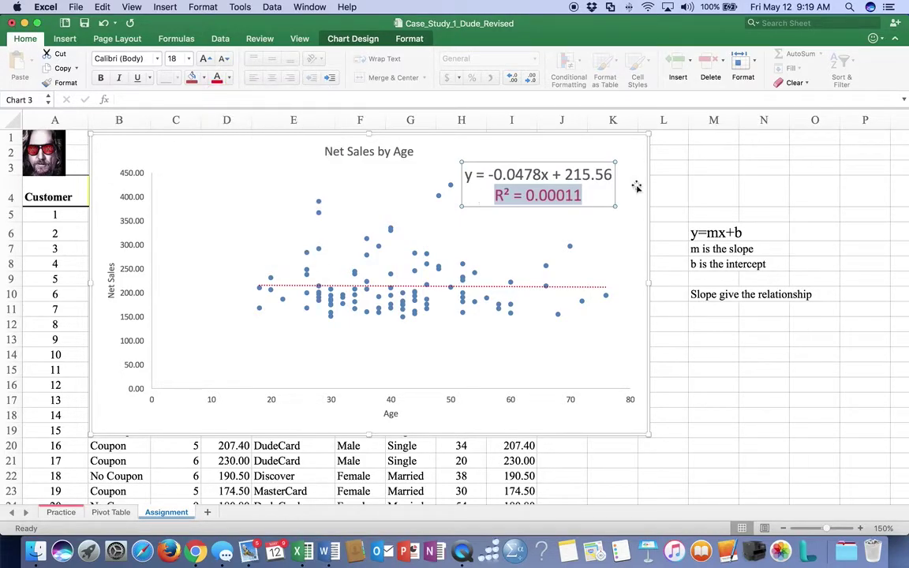
key("Escape")
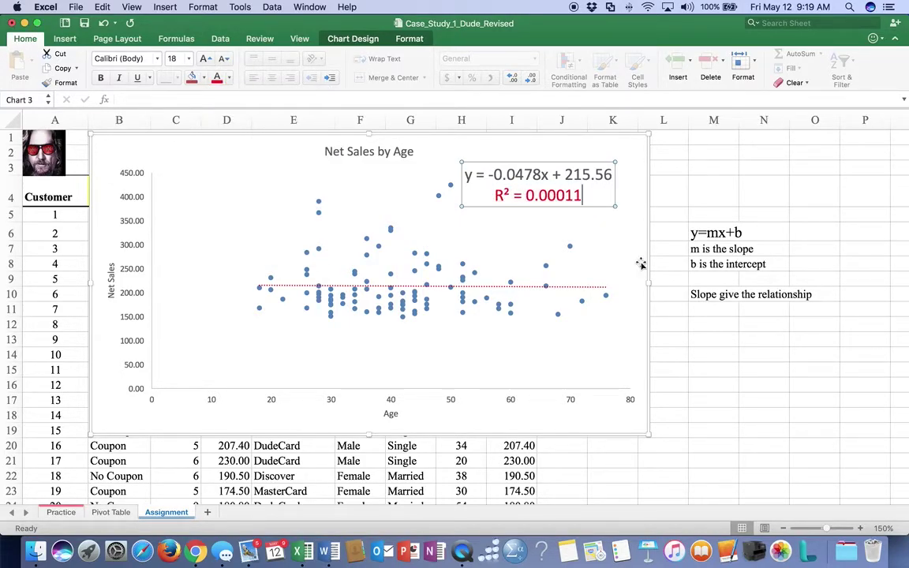
Add the line "Coefficient of determination" beneath the R² value in the chart's trendline label
key("Return")
type("Co")
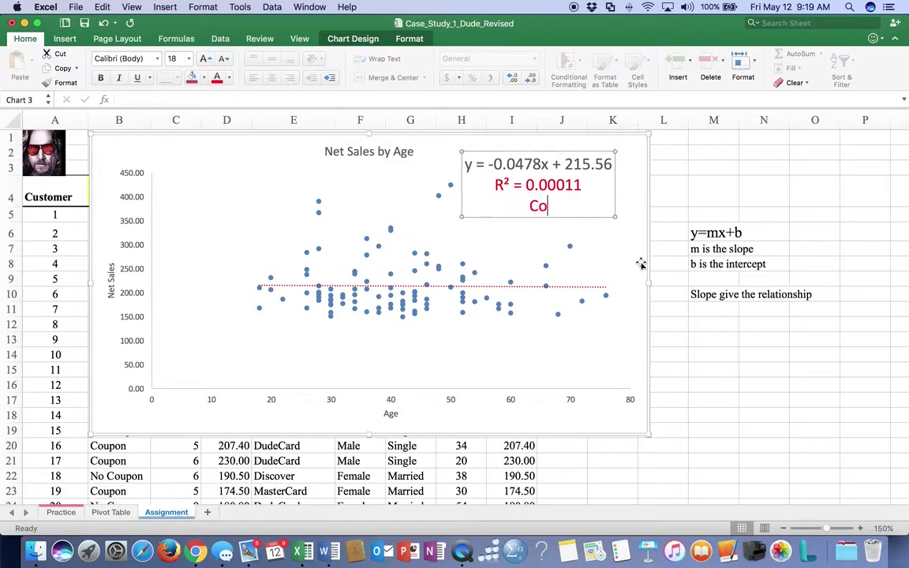
type("efficient of de")
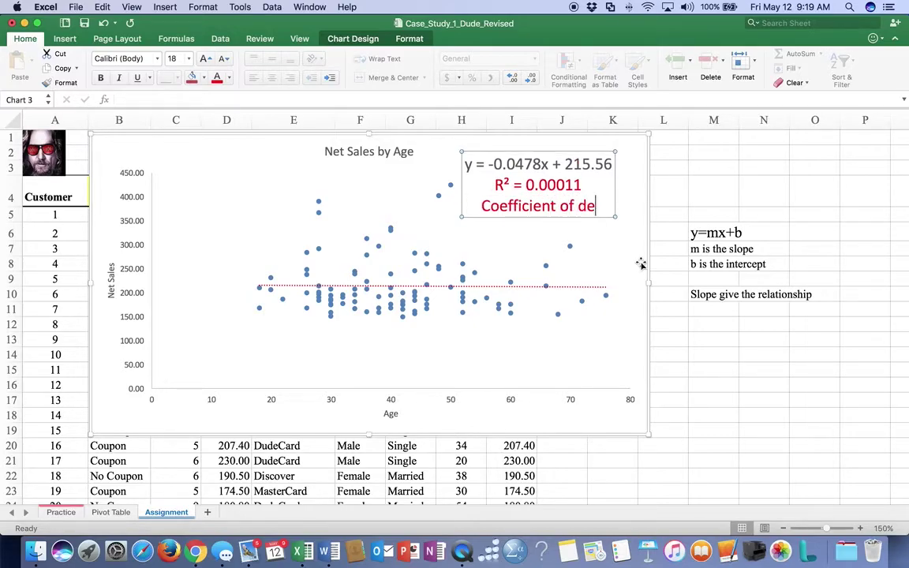
type("termination")
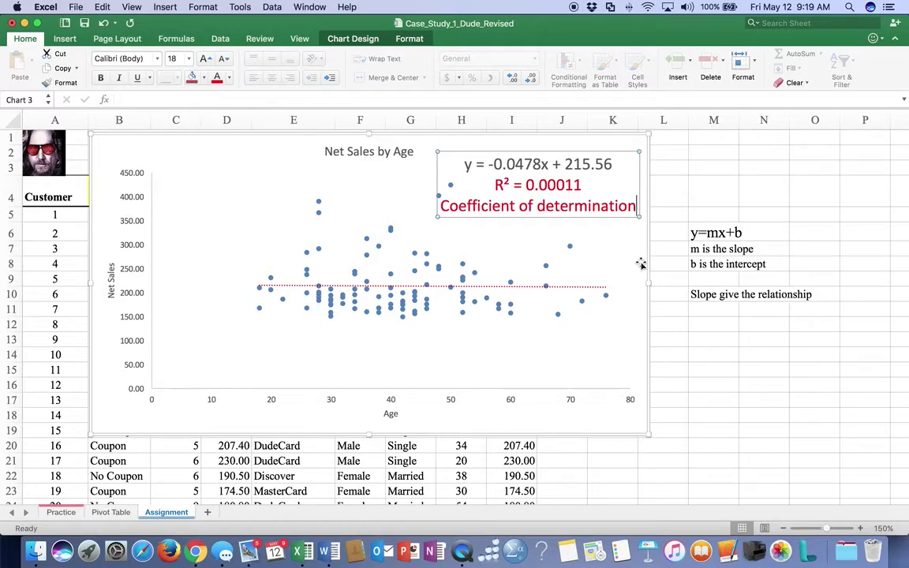
Enter the notes "0 no relationship" in M13 and "1 indicates perfect relationship" in M14
left_click(701, 339)
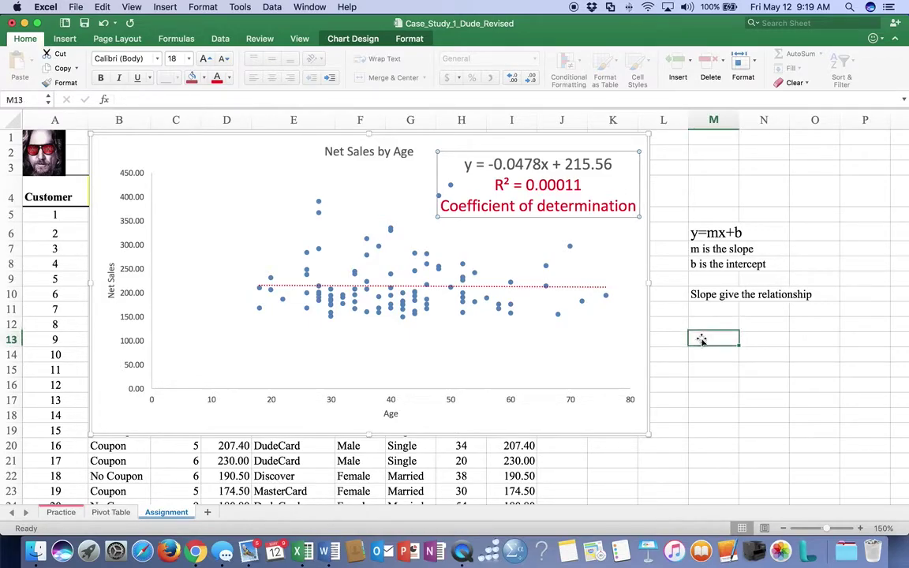
type("0")
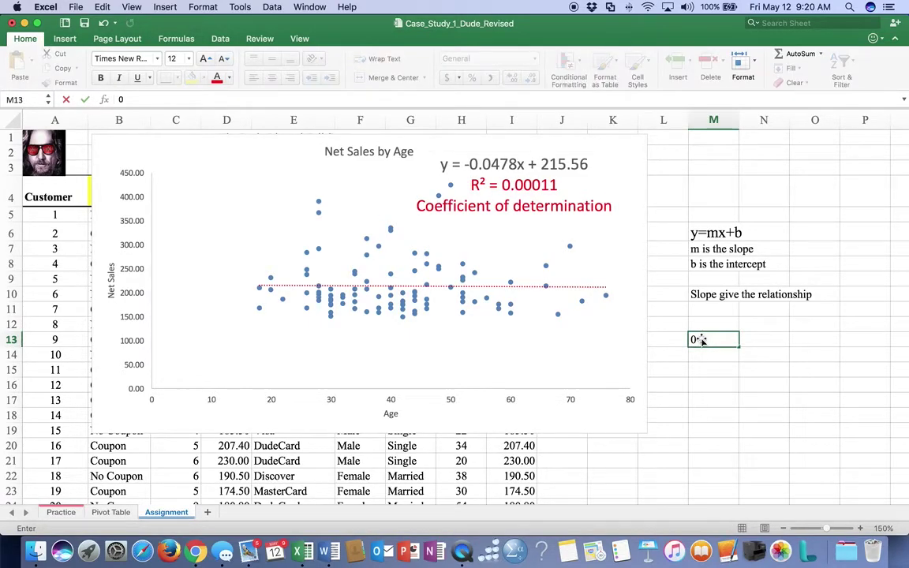
type(" no relationship")
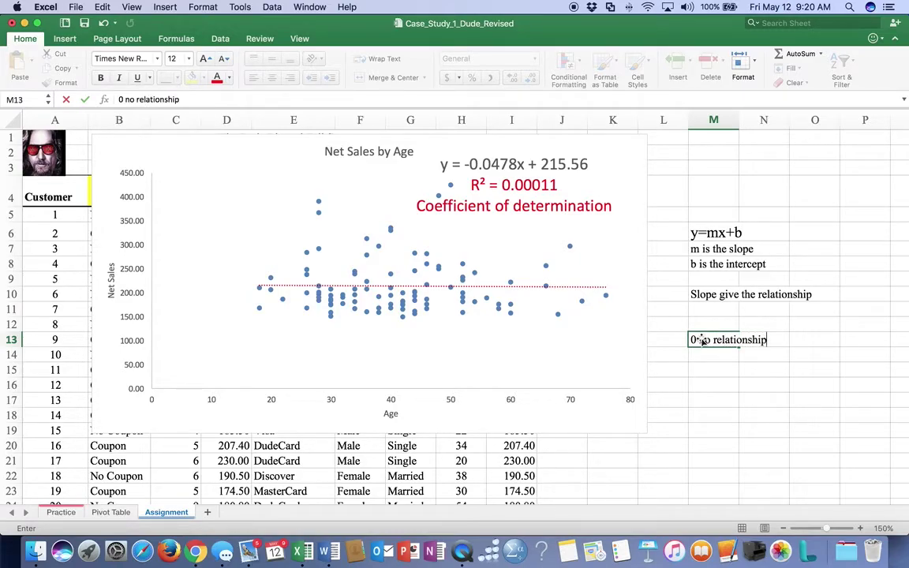
key("Return")
type("1 ind")
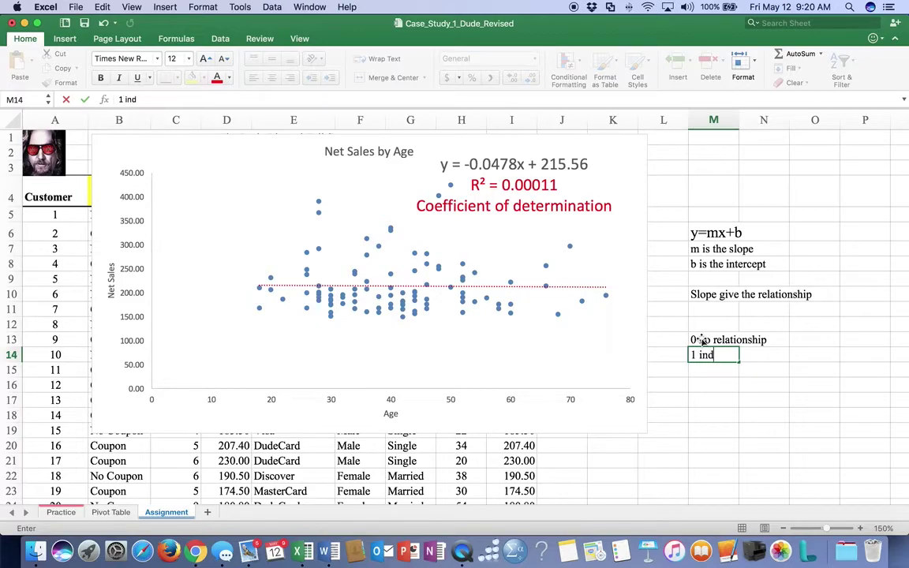
type("icates perfect")
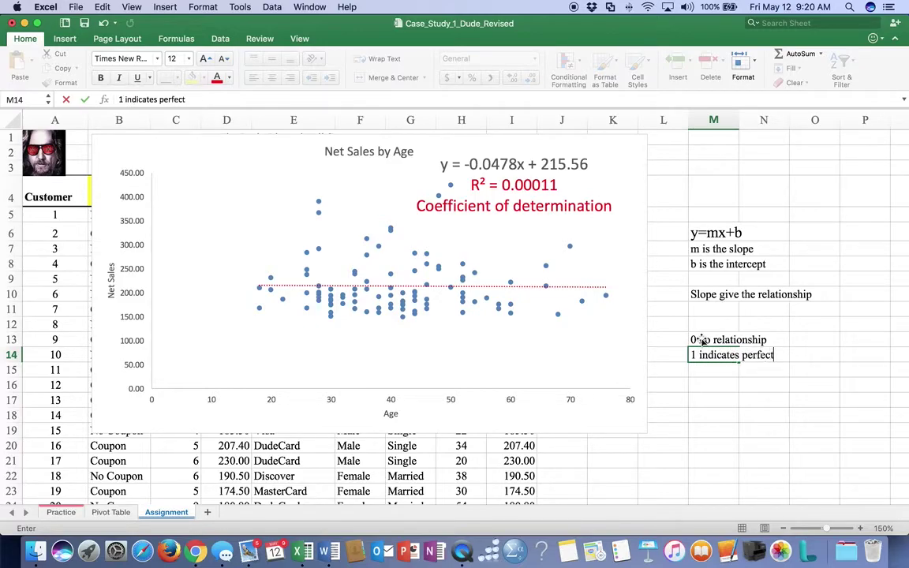
type(" eelationsh")
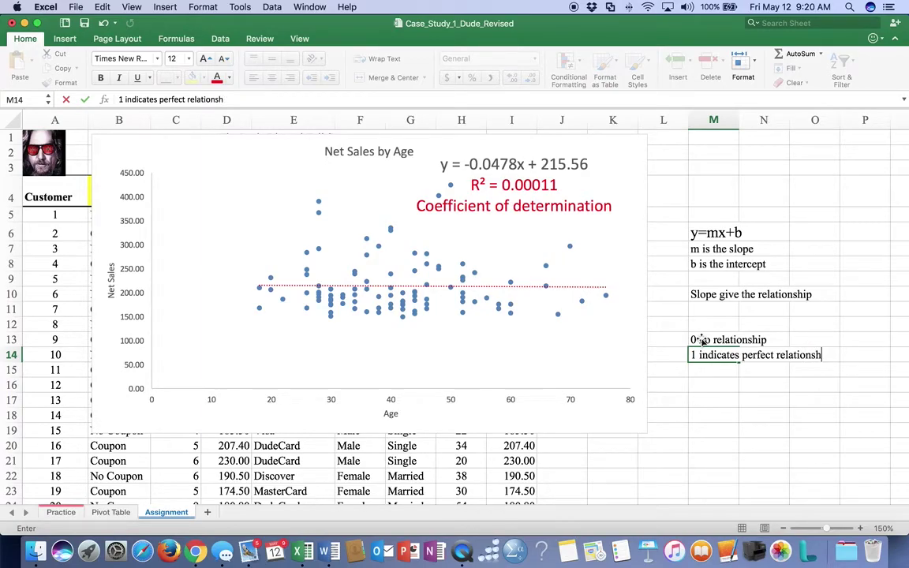
type("ip")
key("Return")
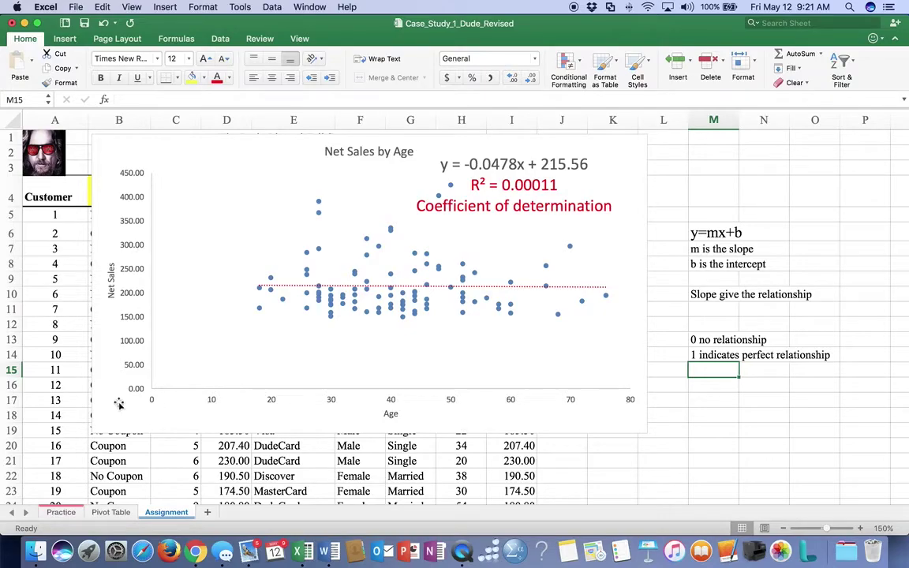
Copy the whole Net Sales by Age scatter chart from the Assignment sheet
left_click(323, 551)
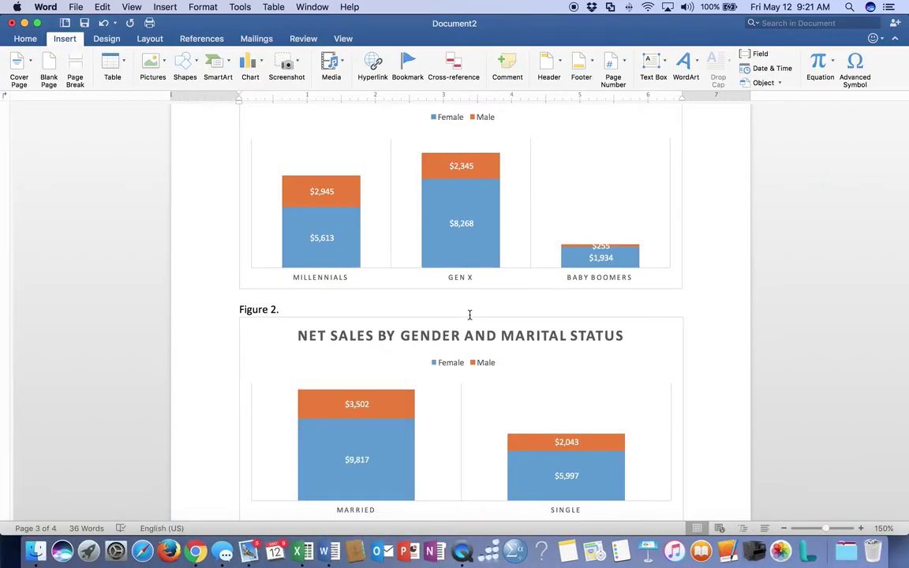
left_click(303, 550)
left_click(613, 147)
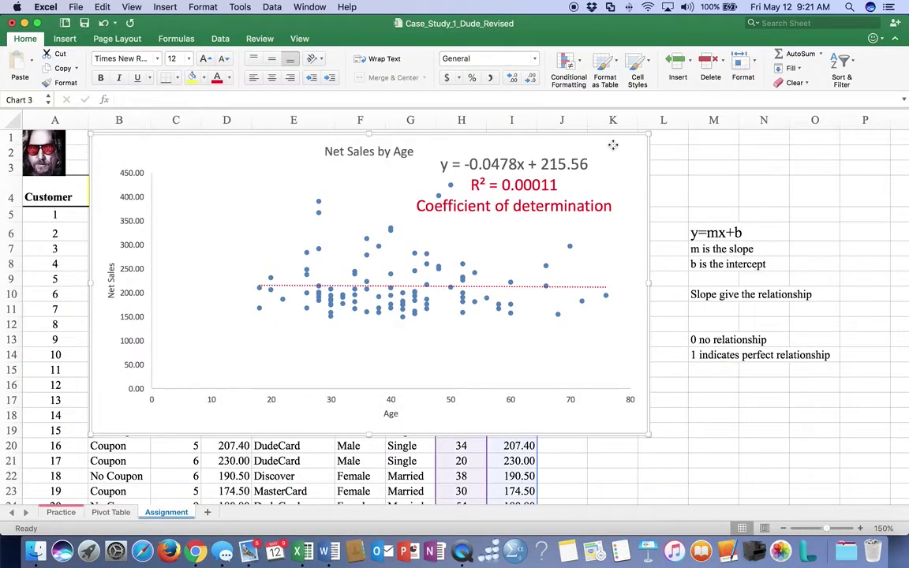
right_click(613, 148)
left_click(637, 161)
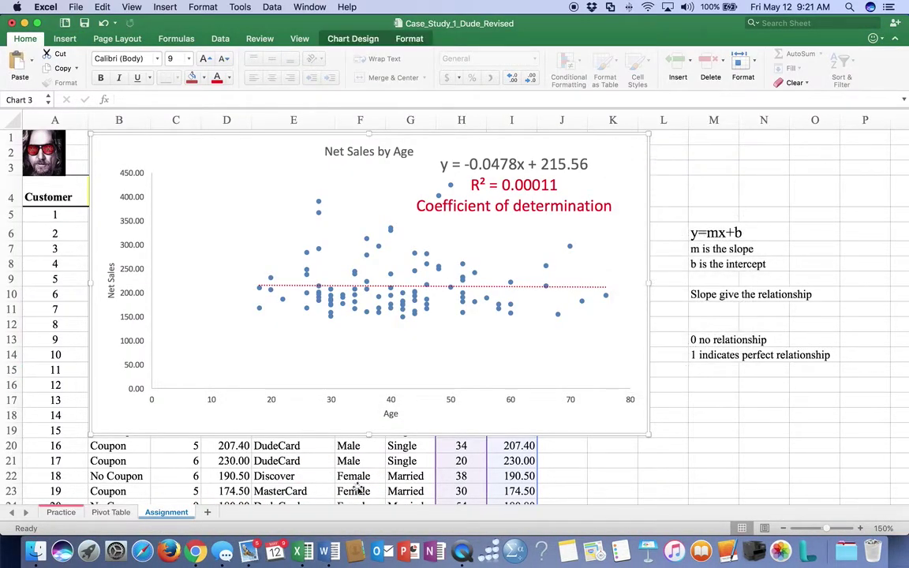
Switch to the Word report, write the caption "Figure 4." below the Figure 3 chart and paste the copied scatter chart under it
left_click(323, 550)
scroll(391, 349, "down", 10)
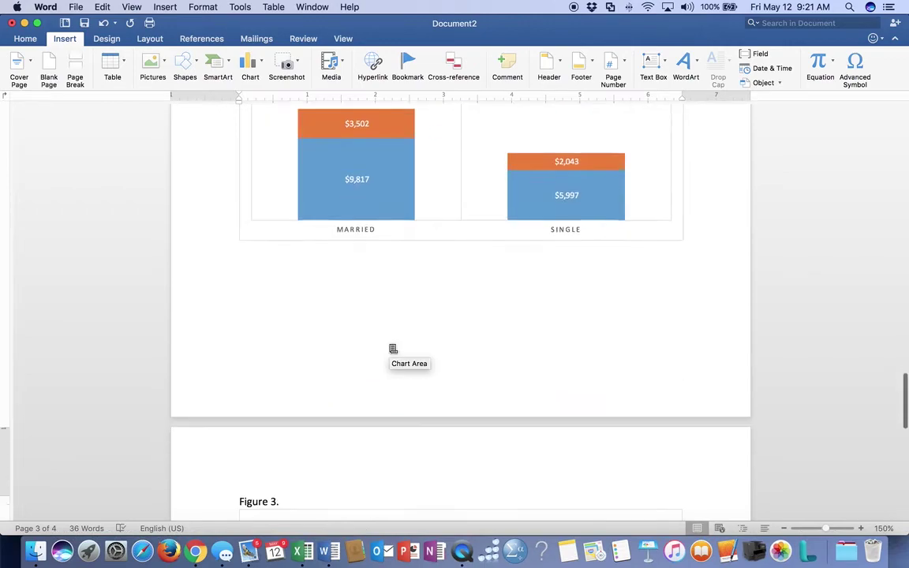
scroll(391, 344, "down", 5)
scroll(391, 344, "up", 6)
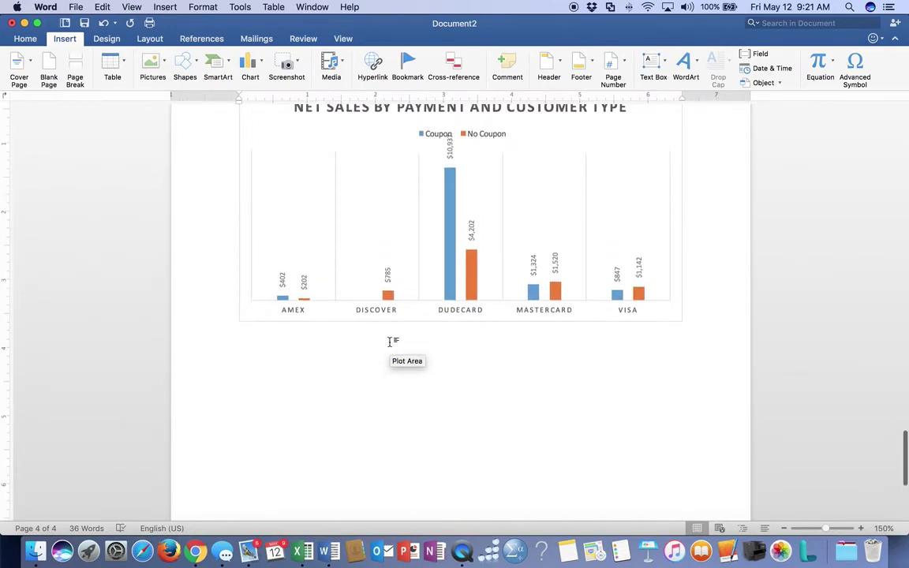
scroll(391, 347, "down", 3)
left_click(387, 354)
type("Figure 4.")
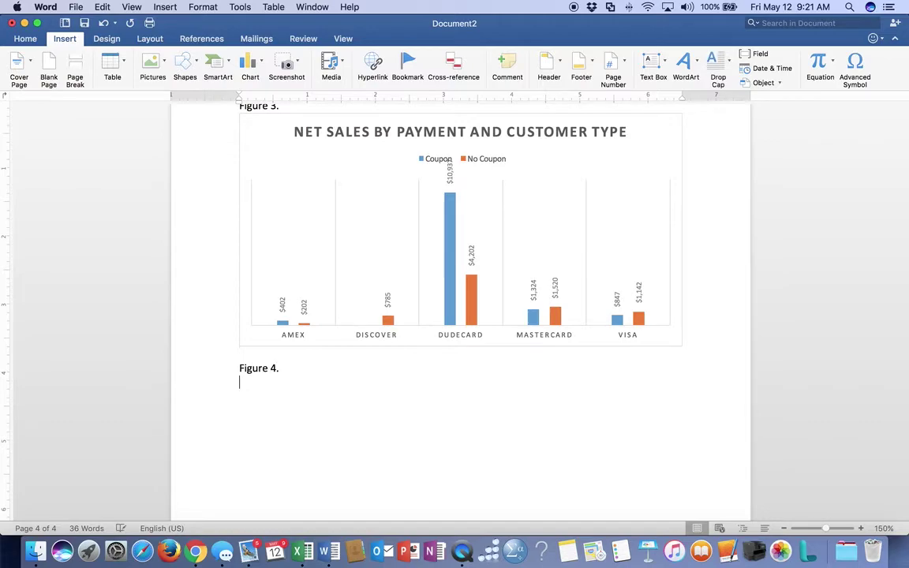
key("super+v")
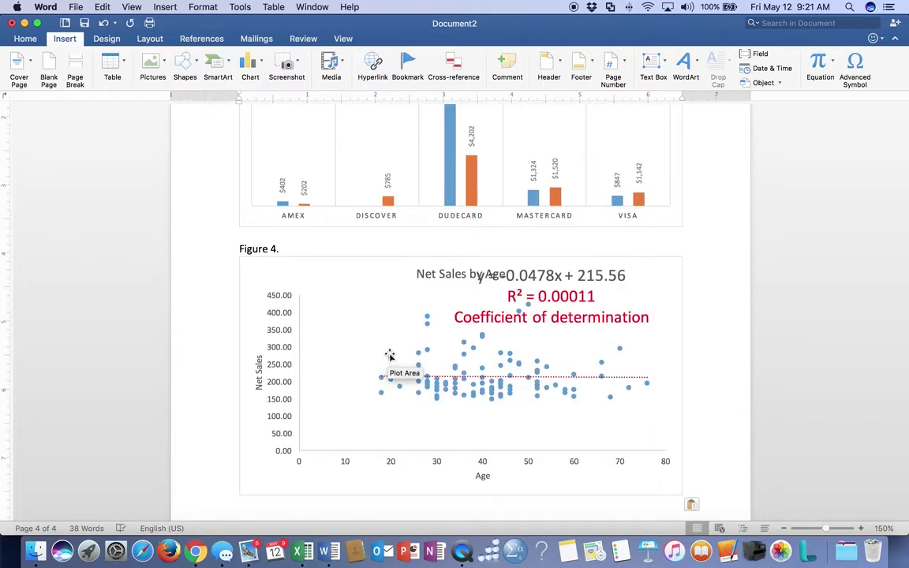
Reduce the trendline label's font size to 11 in the Figure 4 chart
left_click(544, 309)
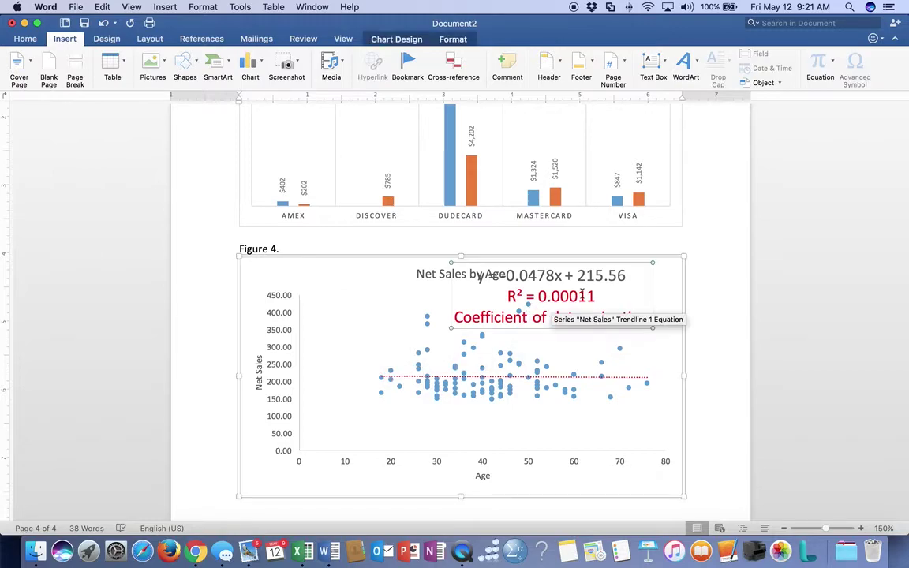
left_click(25, 39)
left_click(203, 58)
left_click(203, 58)
left_click(203, 59)
left_click(203, 58)
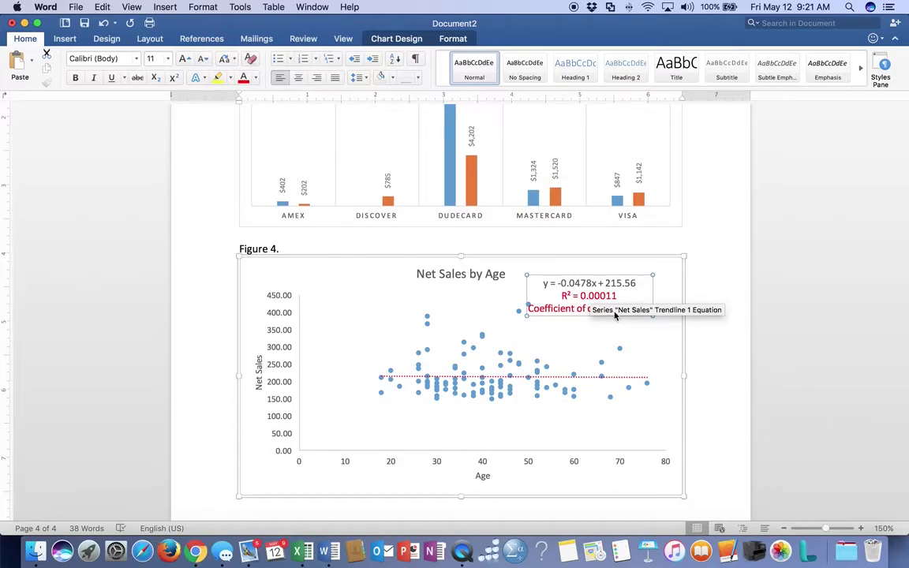
Delete the page break between the body paragraph on page 2 and the Appendix heading
scroll(667, 267, "up", 10)
scroll(530, 230, "up", 15)
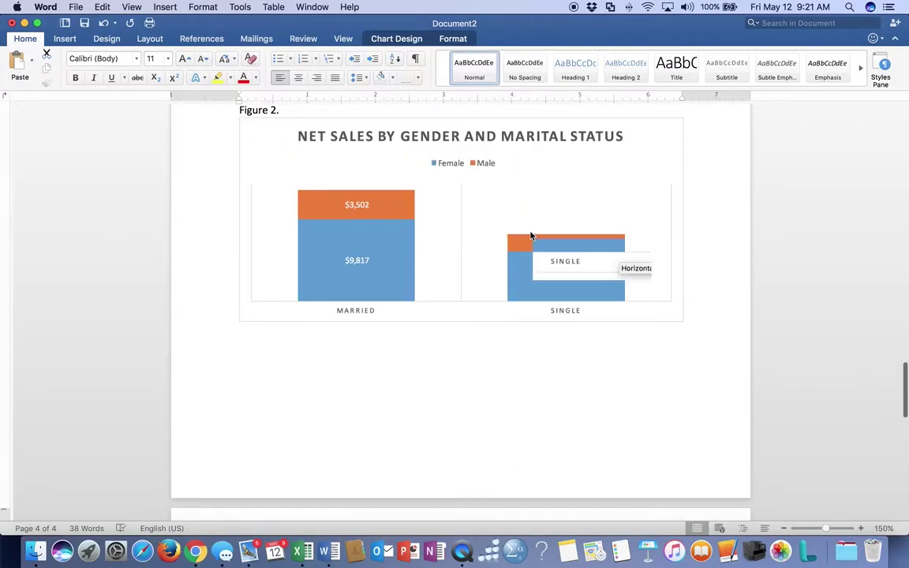
scroll(530, 229, "up", 5)
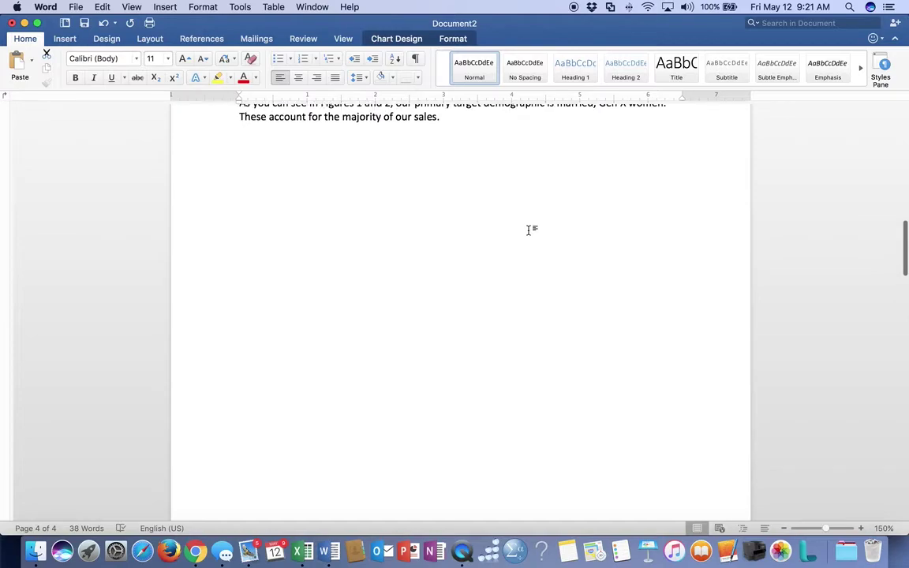
left_click(320, 207)
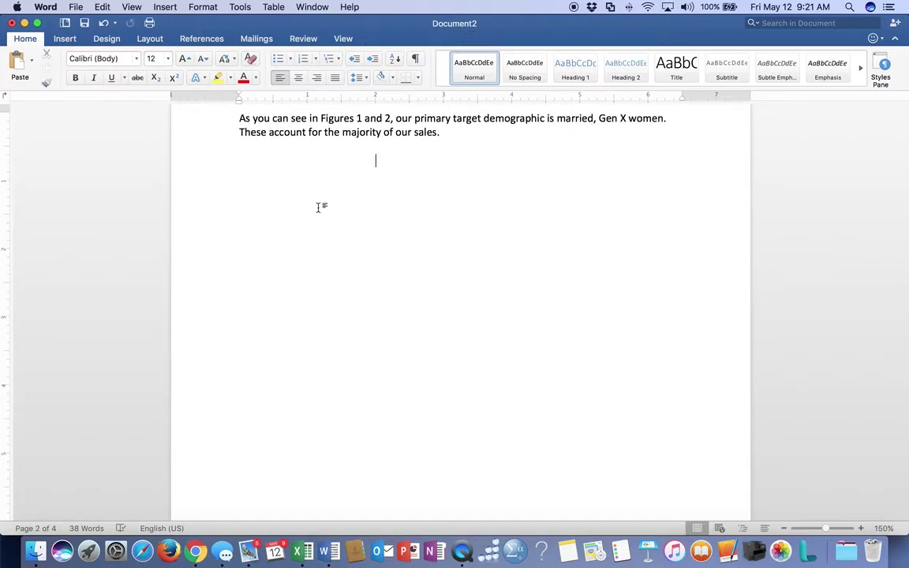
key("Down")
key("Down")
key("Down")
key("Down")
key("Down")
key("Down")
key("Down")
key("Down")
left_click(375, 124)
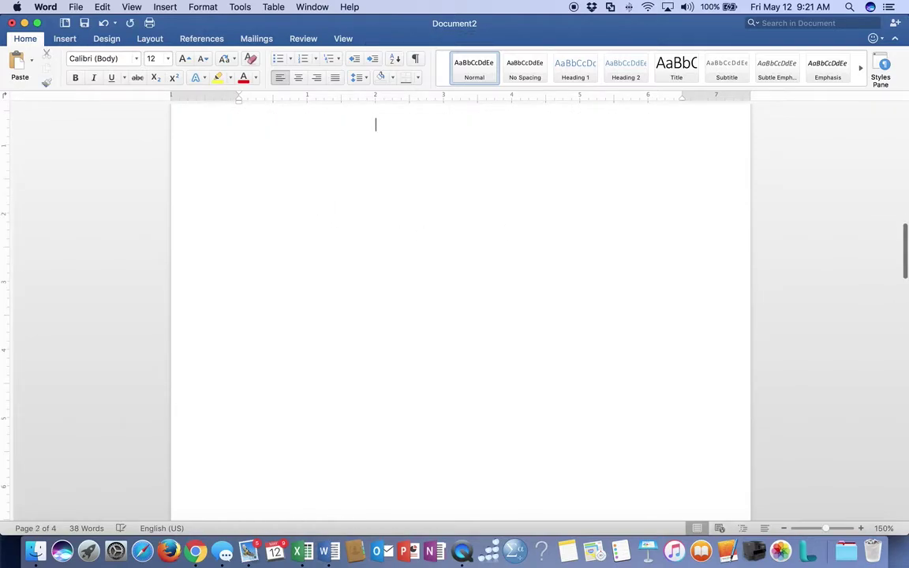
key("Delete")
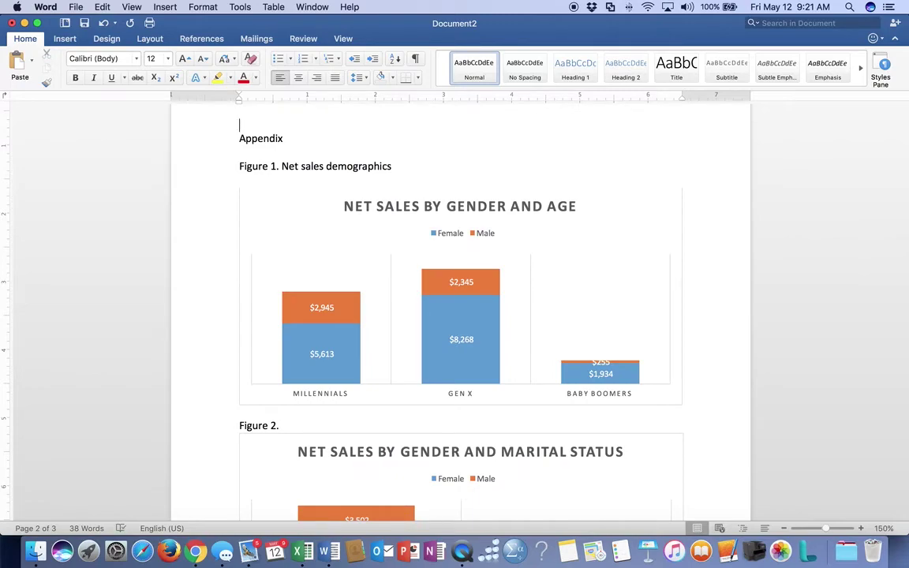
Insert a page break above the Appendix heading so the appendix starts on its own page
scroll(327, 187, "up", 5)
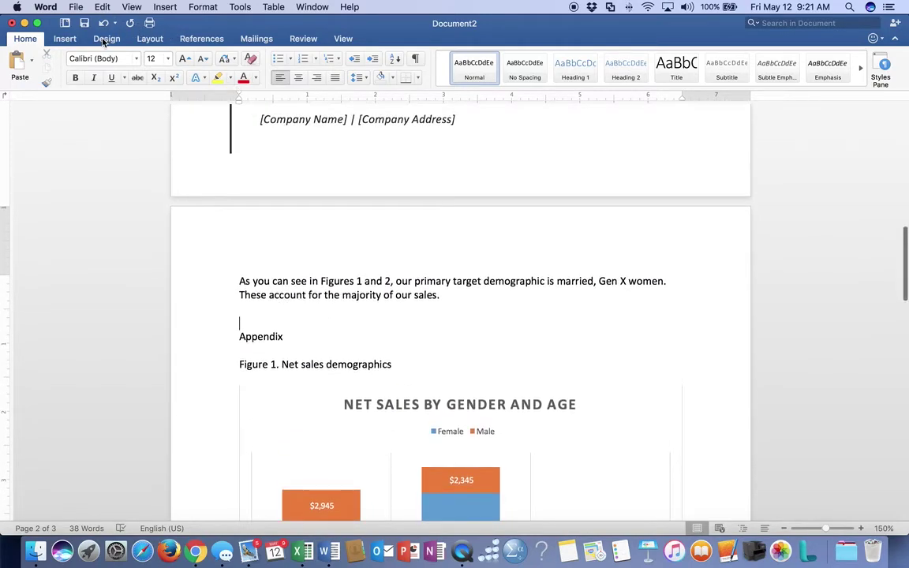
left_click(65, 39)
left_click(75, 69)
scroll(300, 236, "down", 7)
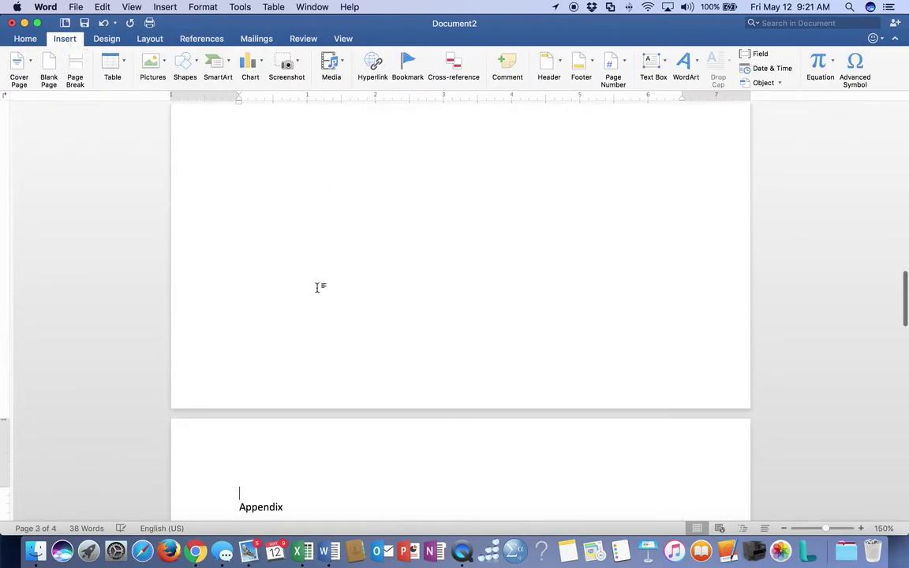
Write a second body paragraph: "As we can see in Figure 4, there is no linear relationship between age and net sales (R2=0.00011)."
scroll(300, 252, "up", 10)
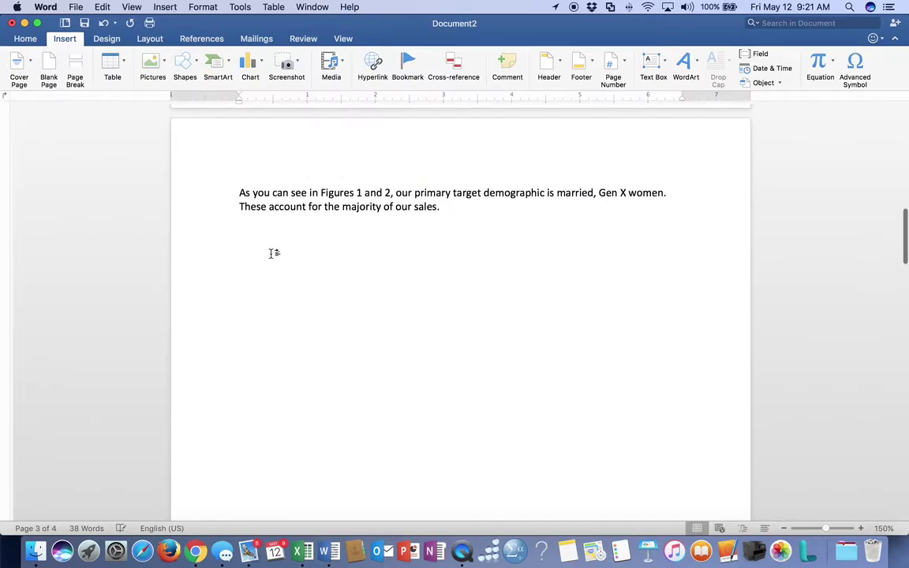
type("As we c")
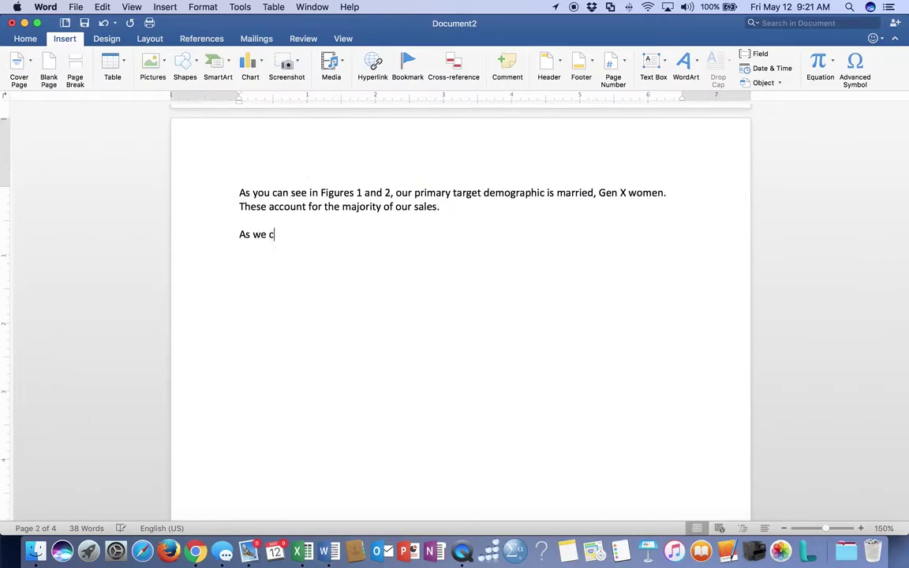
type("an see in ")
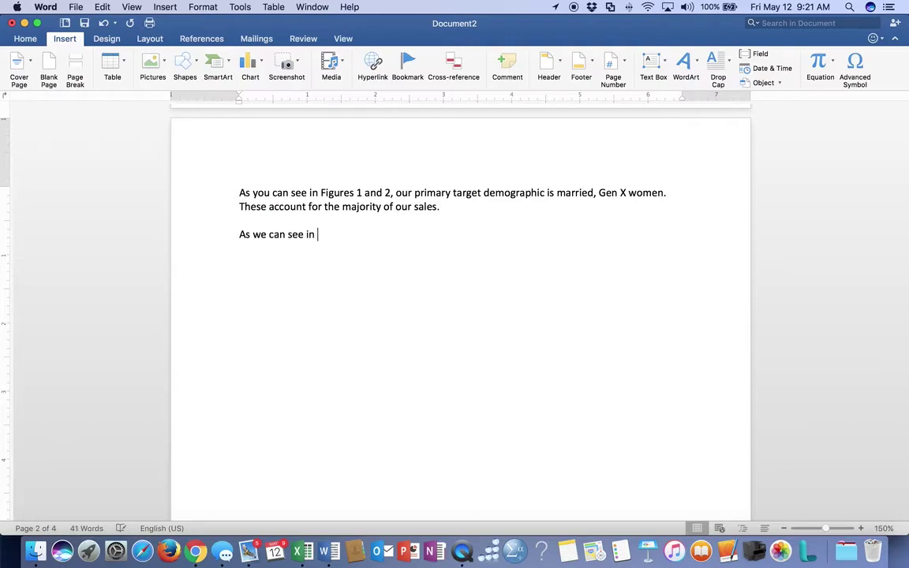
type("Figure 4, there is no linear relathipn")
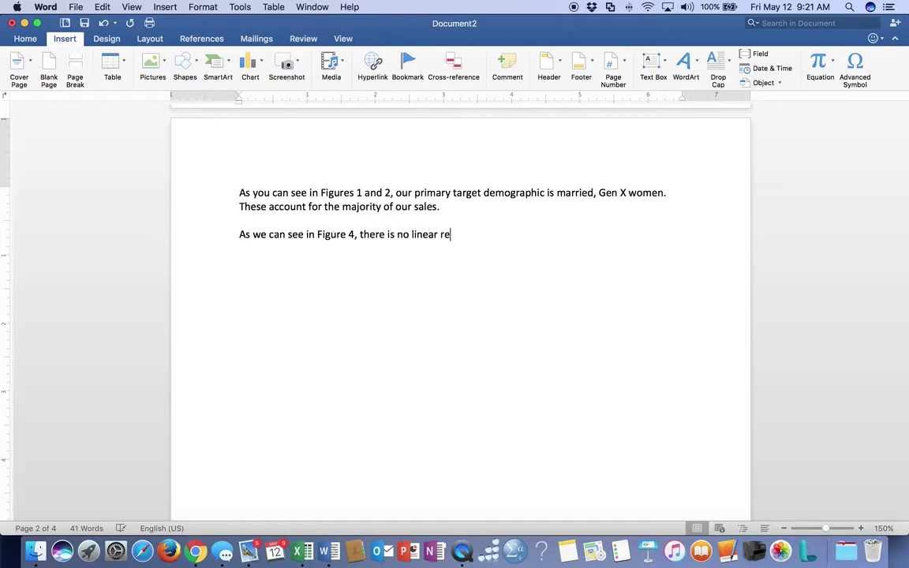
key("BackSpace")
key("BackSpace")
type("ion ship")
key("BackSpace")
key("BackSpace")
key("BackSpace")
key("BackSpace")
key("BackSpace")
type("ship betwe")
type("en a")
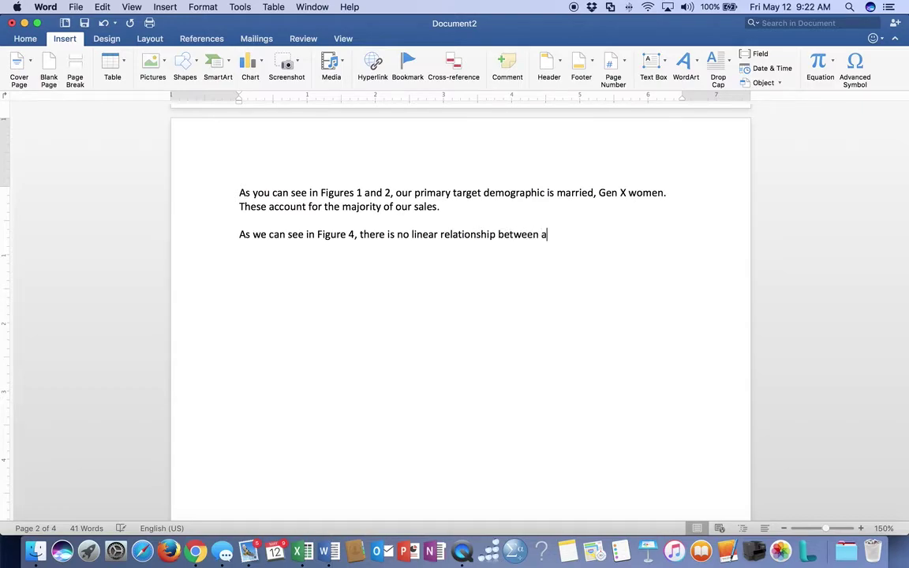
type("ge and net sales (R2")
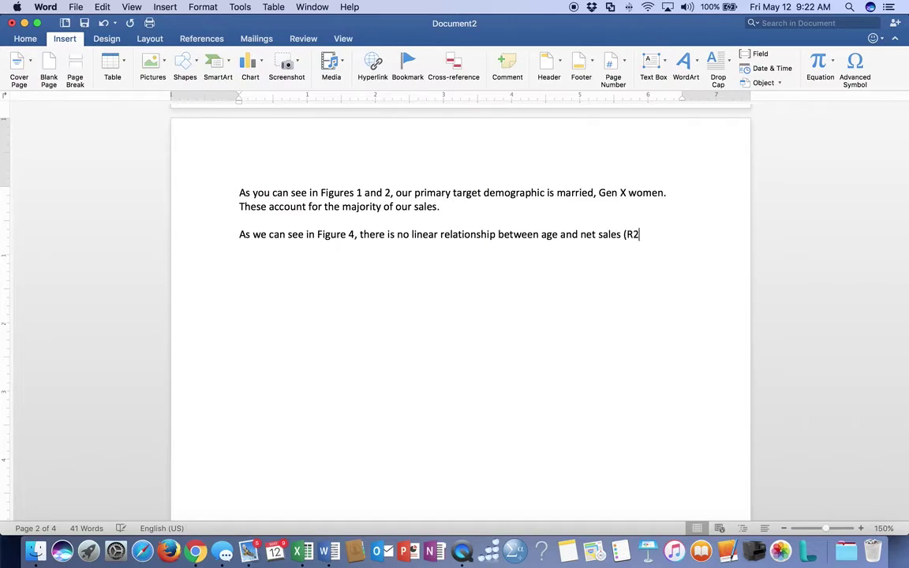
type("=0.00011).")
key("Return")
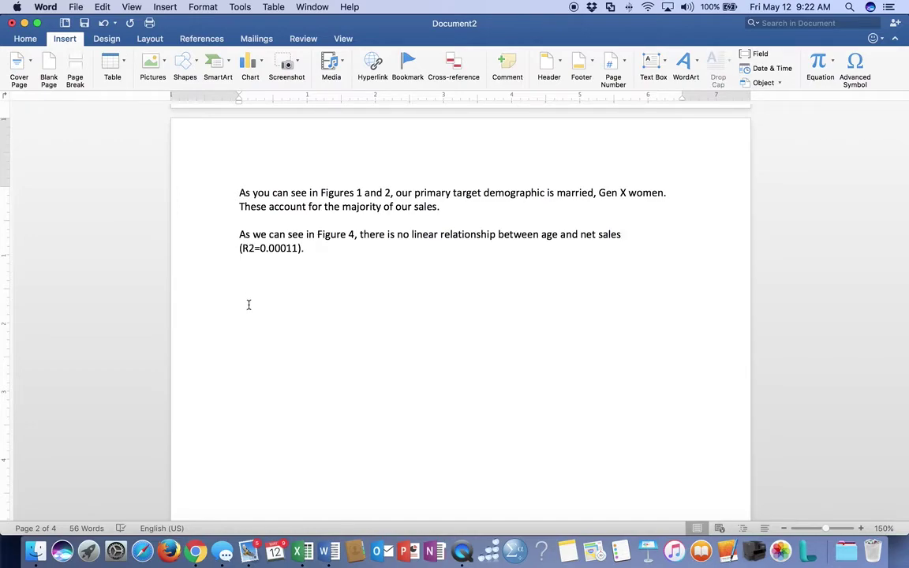
scroll(381, 338, "down", 8)
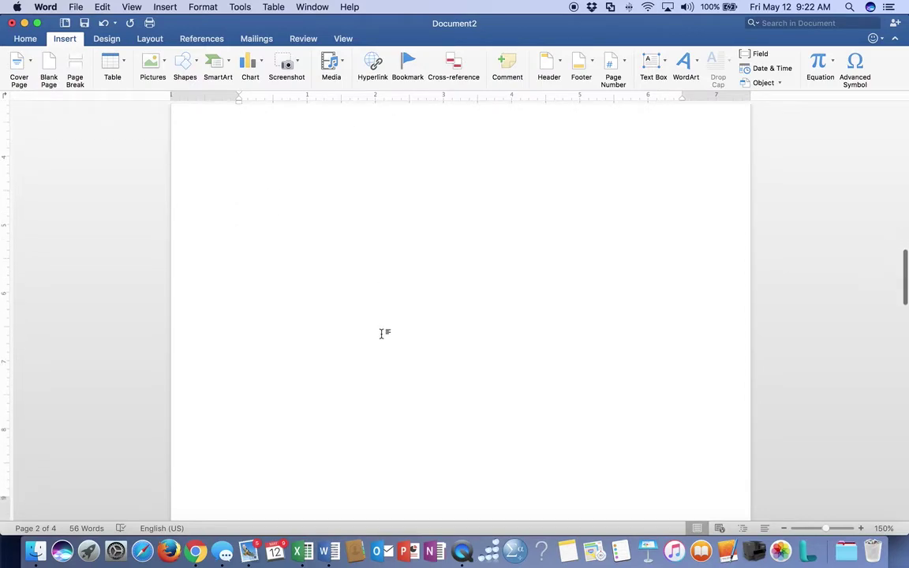
scroll(395, 320, "down", 6)
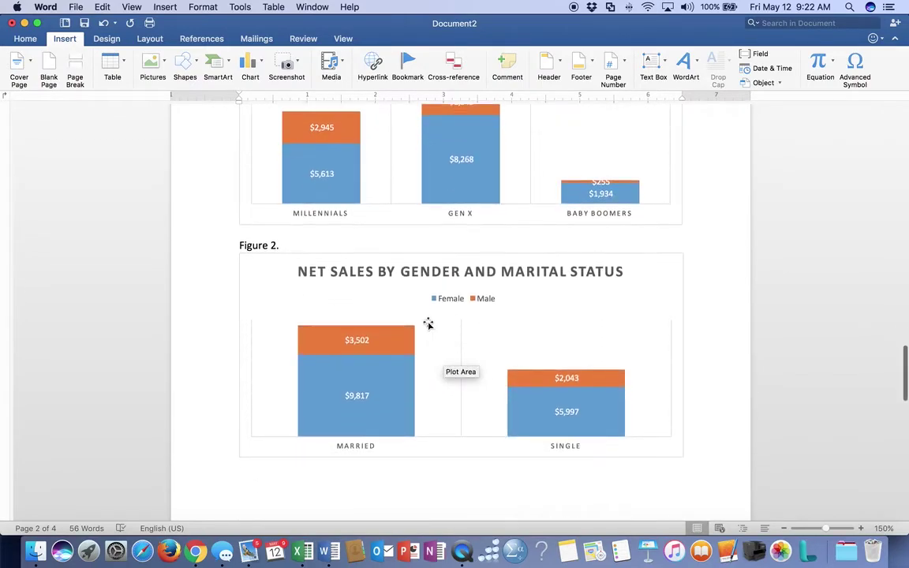
Start a numbered list below the Figure 4 paragraph with "Target Demographic" as its first item
scroll(428, 324, "down", 15)
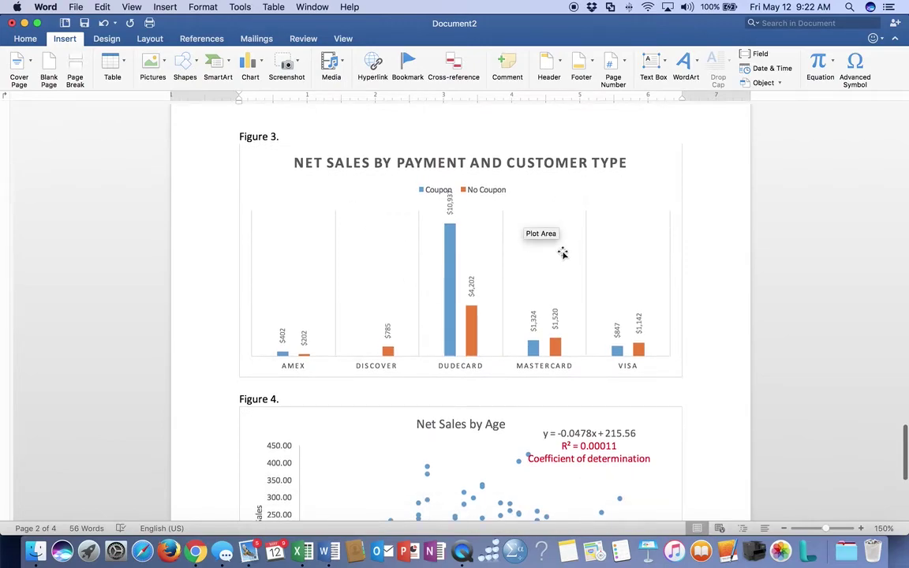
scroll(356, 249, "down", 5)
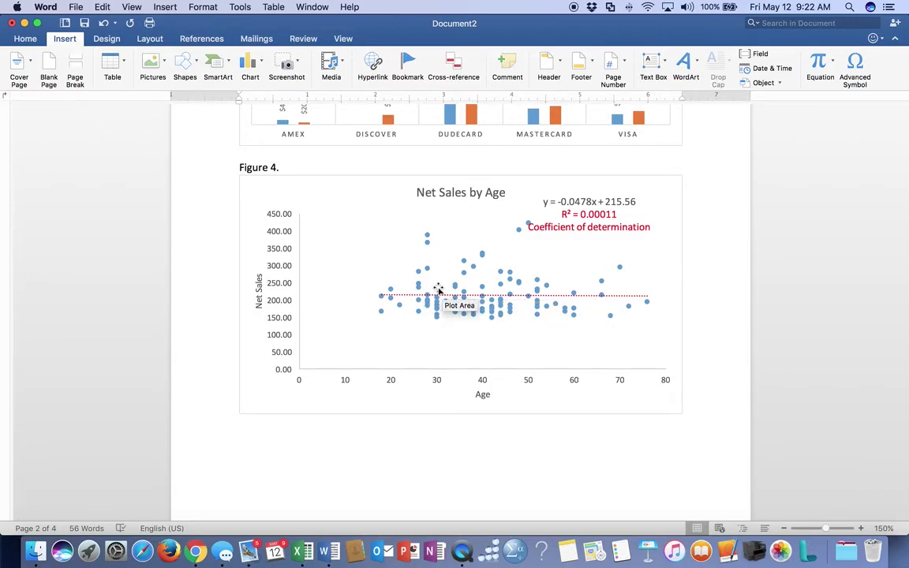
scroll(437, 291, "up", 15)
scroll(438, 290, "up", 15)
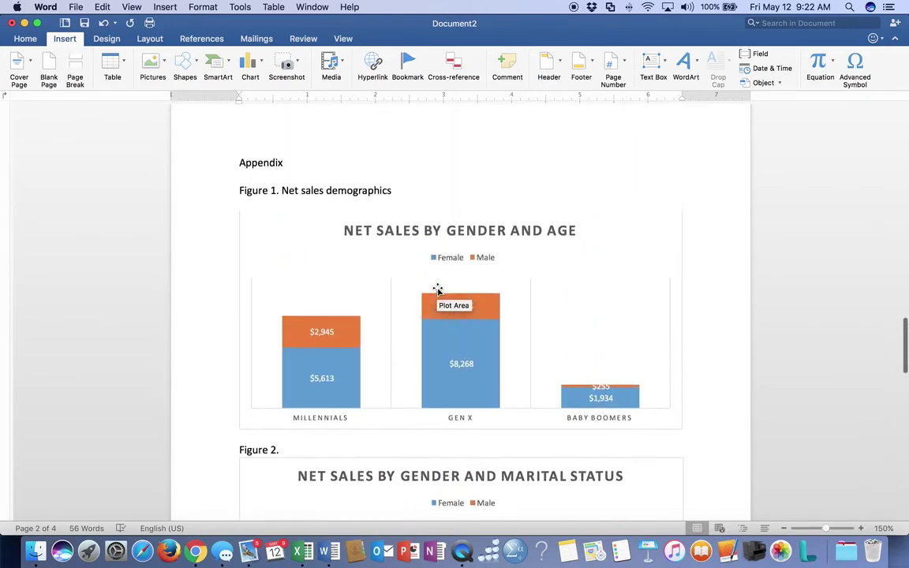
scroll(438, 290, "down", 3)
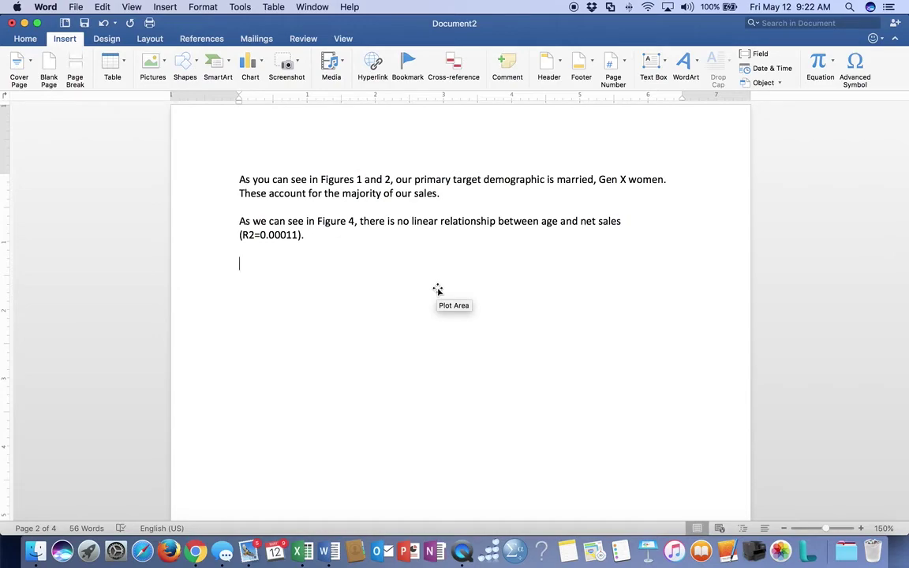
key("Tab")
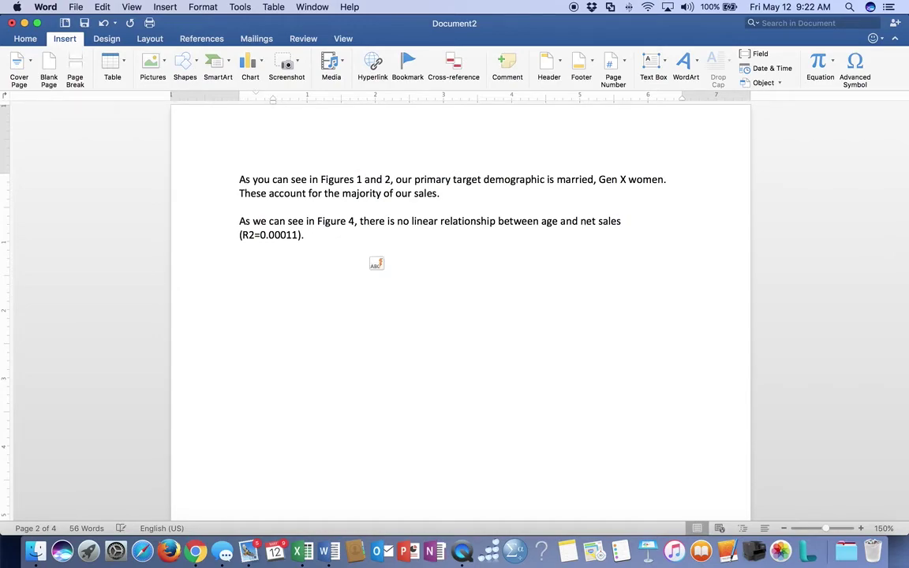
type("Target ")
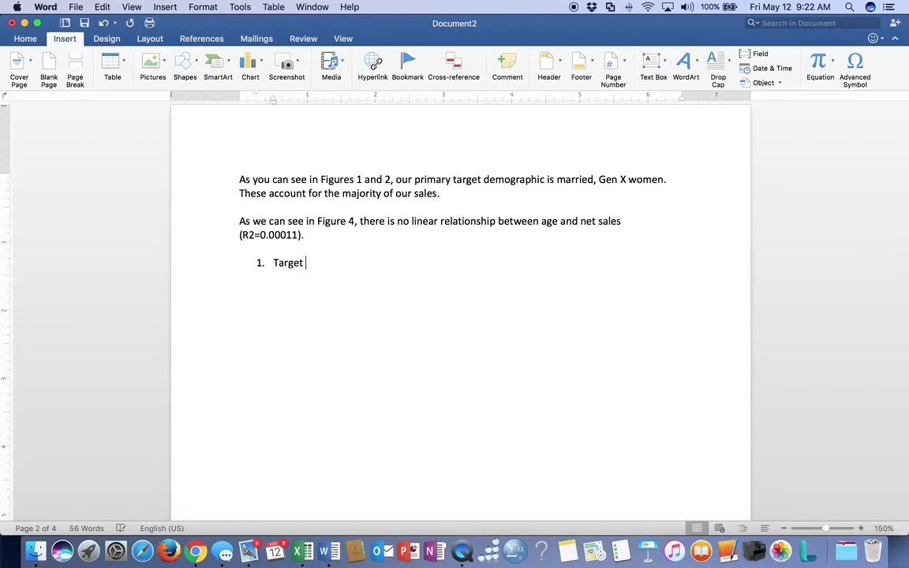
type("Demogrp")
key("BackSpace")
type("aphic")
key("Return")
Add "Did the coupon work?" as the second item of the numbered list
type("2")
key("BackSpace")
type("d")
key("BackSpace")
type("Did the coupo")
type("n")
key("BackSpace")
type("n work")
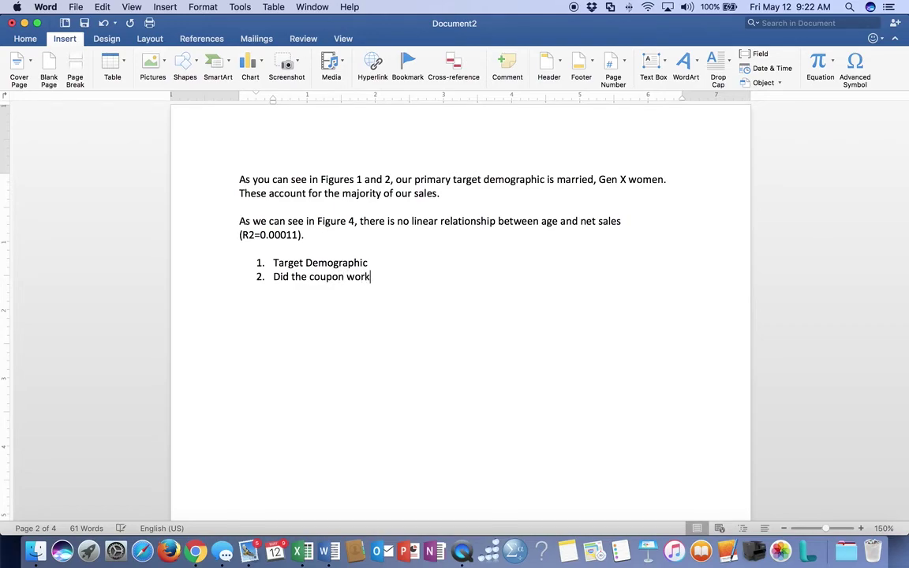
type("?")
key("Return")
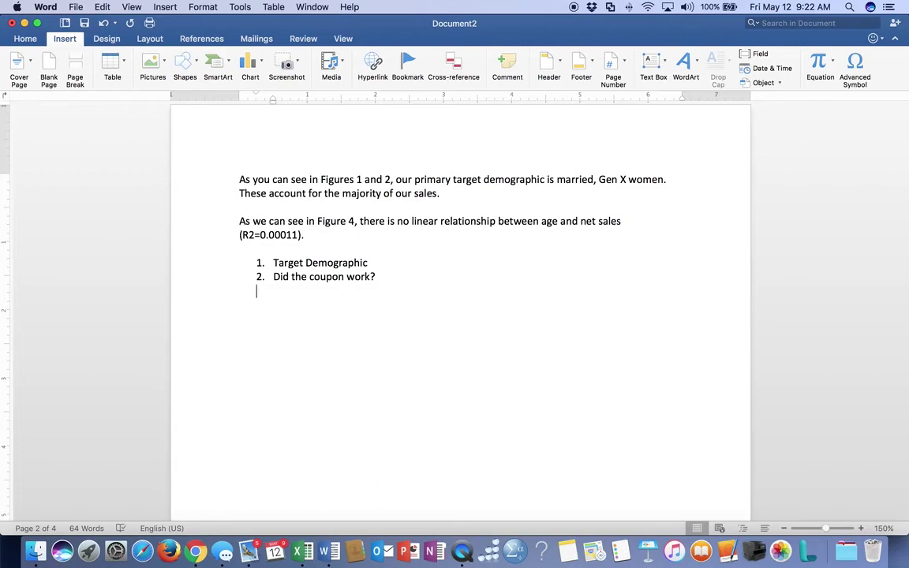
Add "What is the primary payment method" as the third item of the numbered list
type("What is the p")
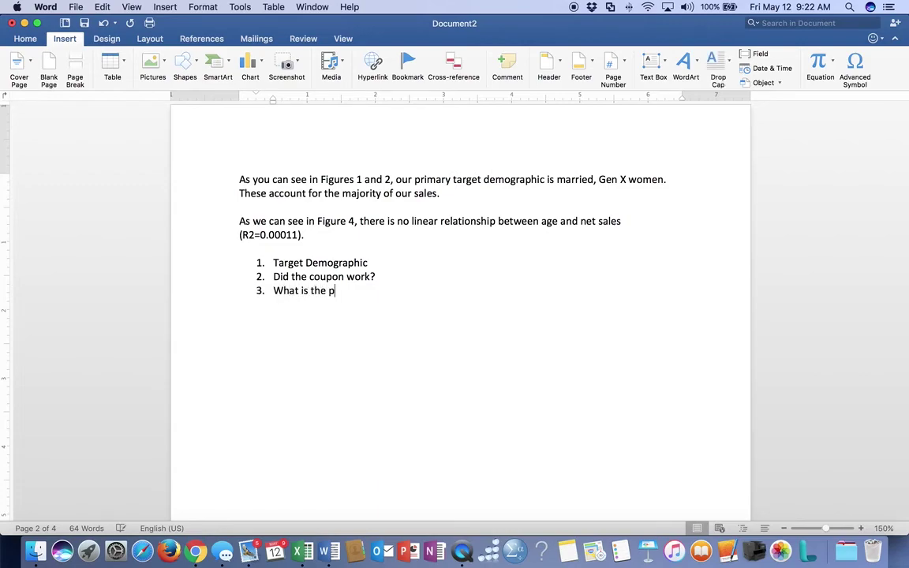
type("rimary payment method")
key("Return")
key("Return")
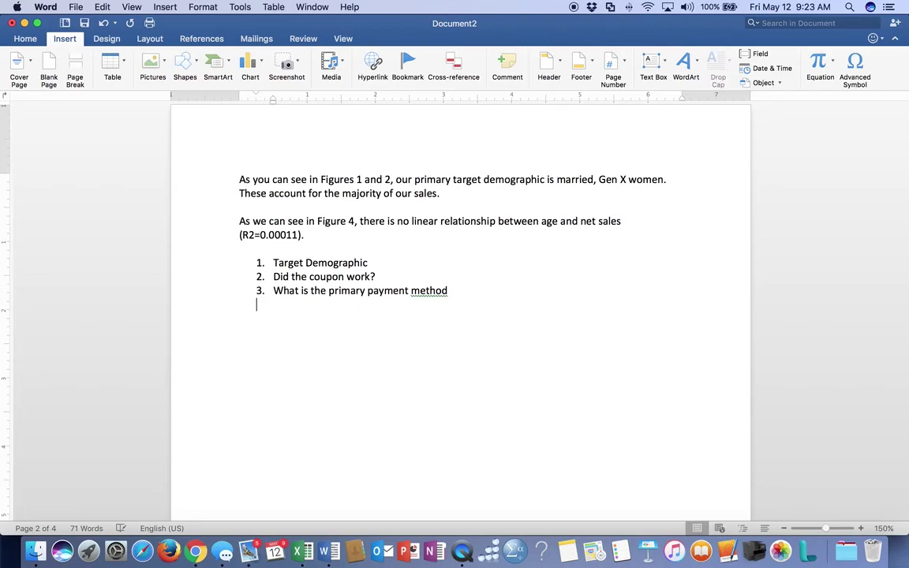
Add "Relationship between age and net sales" as the fourth list item and end the numbered list
type("Rel")
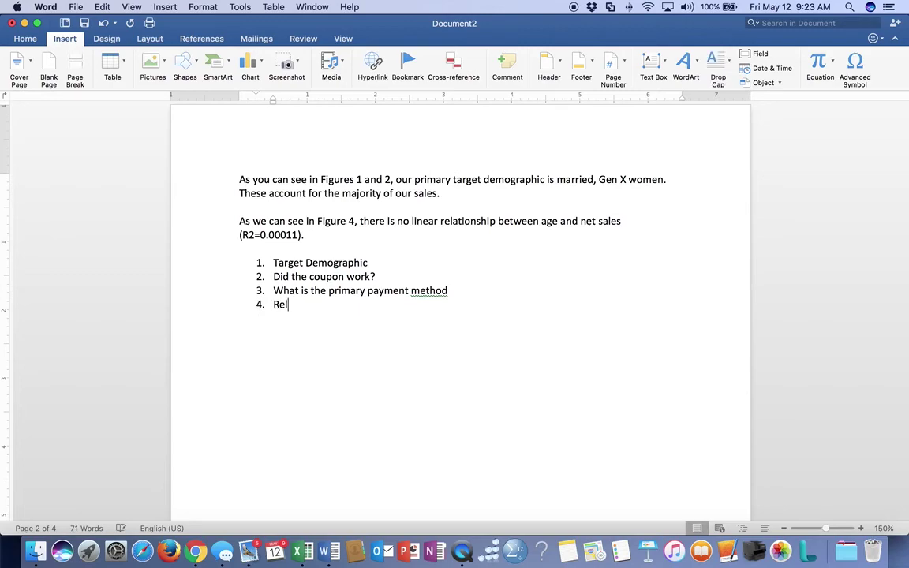
type("ationship betw")
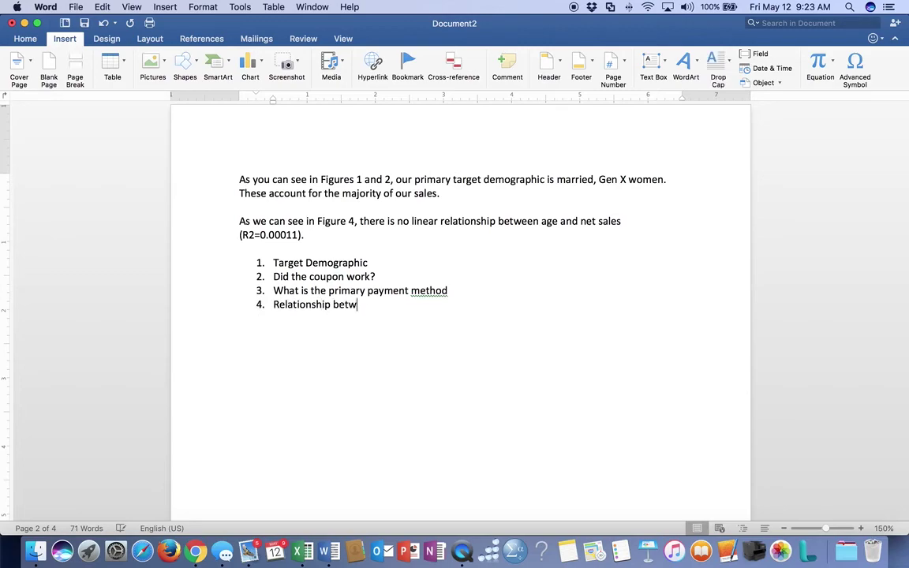
type("een age and net sales")
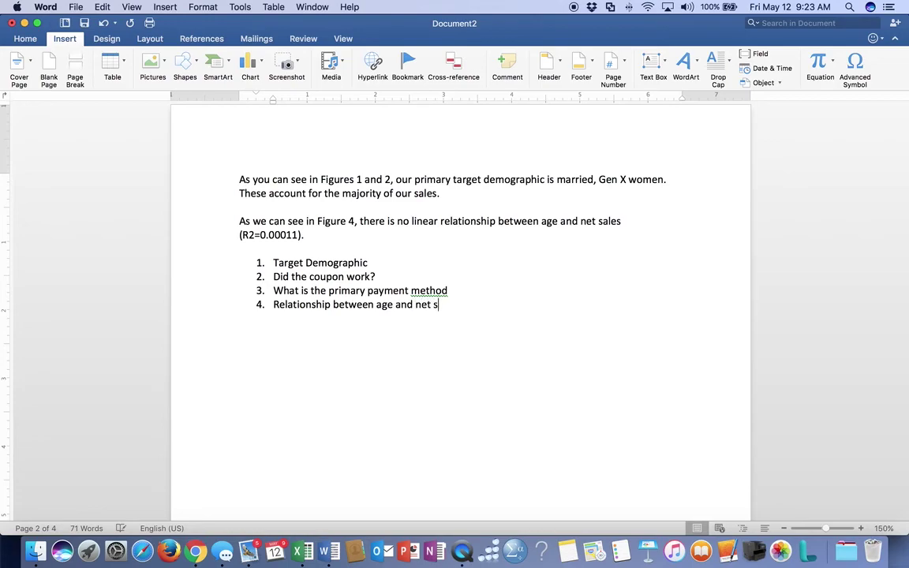
key("Return")
key("Return")
key("Return")
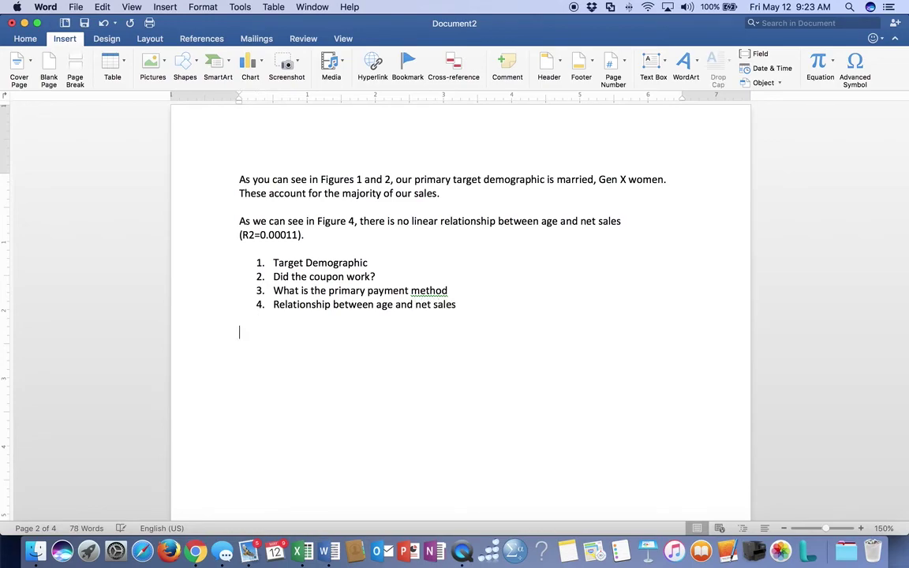
Write the line "Recommendation..." in its own paragraph below the numbered list
type("Recommendation")
type("...")
key("Return")
Write "How do we sell more stuff to our target demographic" in a paragraph below the Recommendation line
type("How do we seel mro")
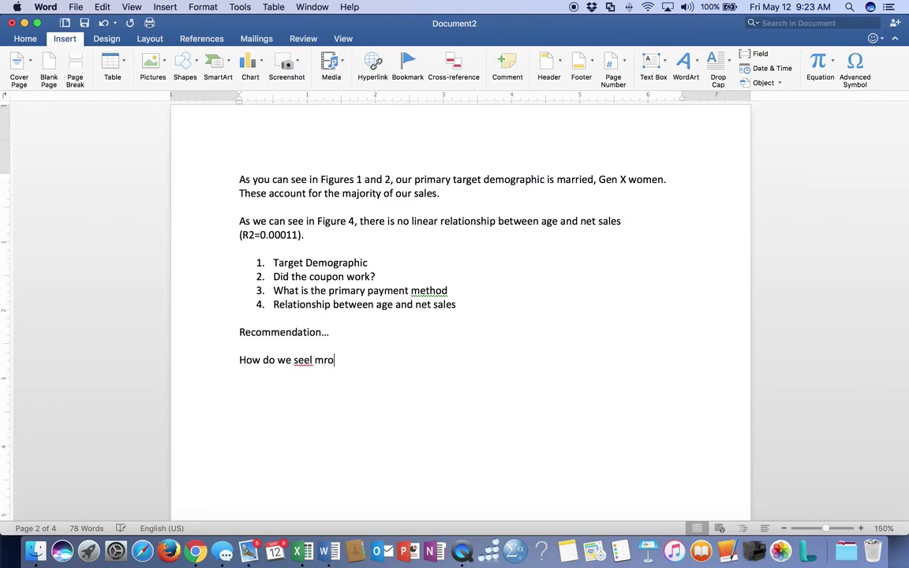
key("BackSpace")
key("BackSpace")
key("BackSpace")
key("BackSpace")
key("BackSpace")
key("BackSpace")
type("l")
key("BackSpace")
type("l more stuff to our targe")
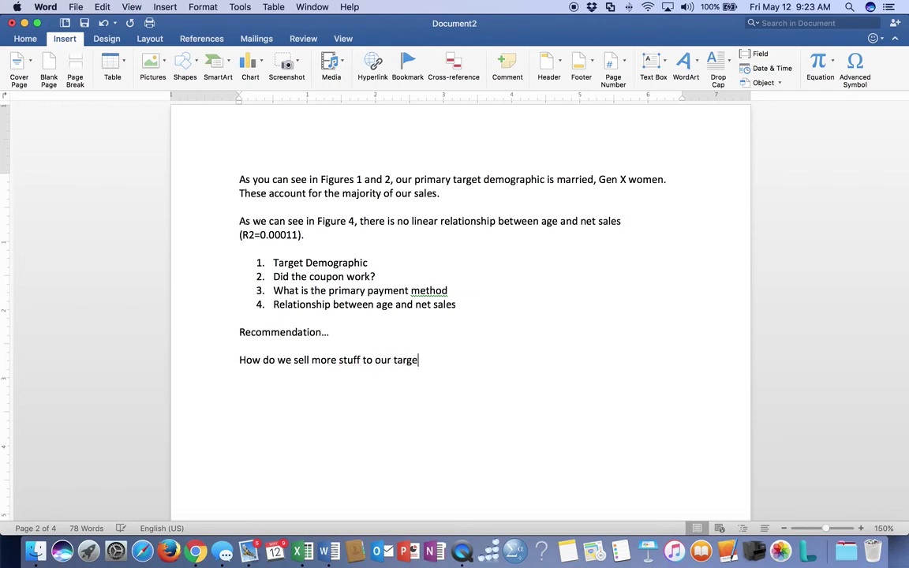
type("t demographic")
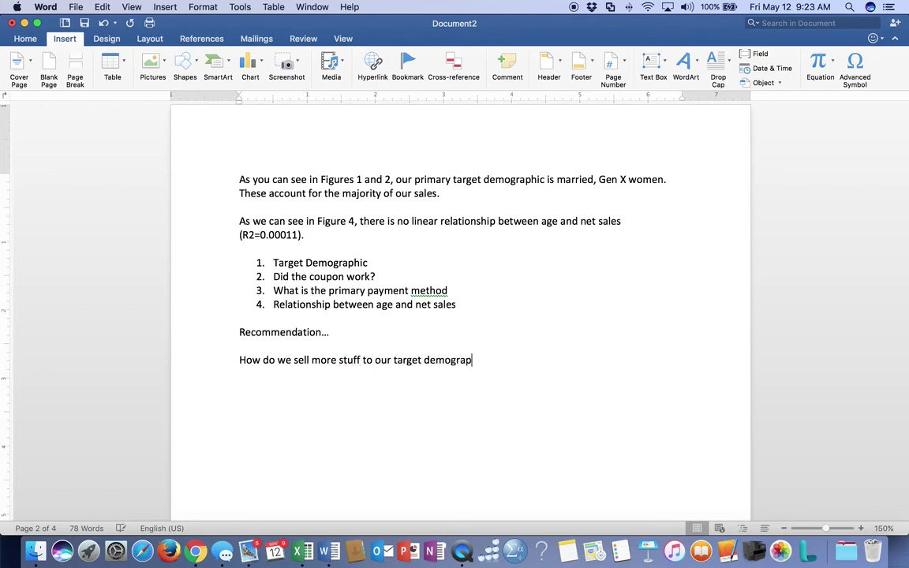